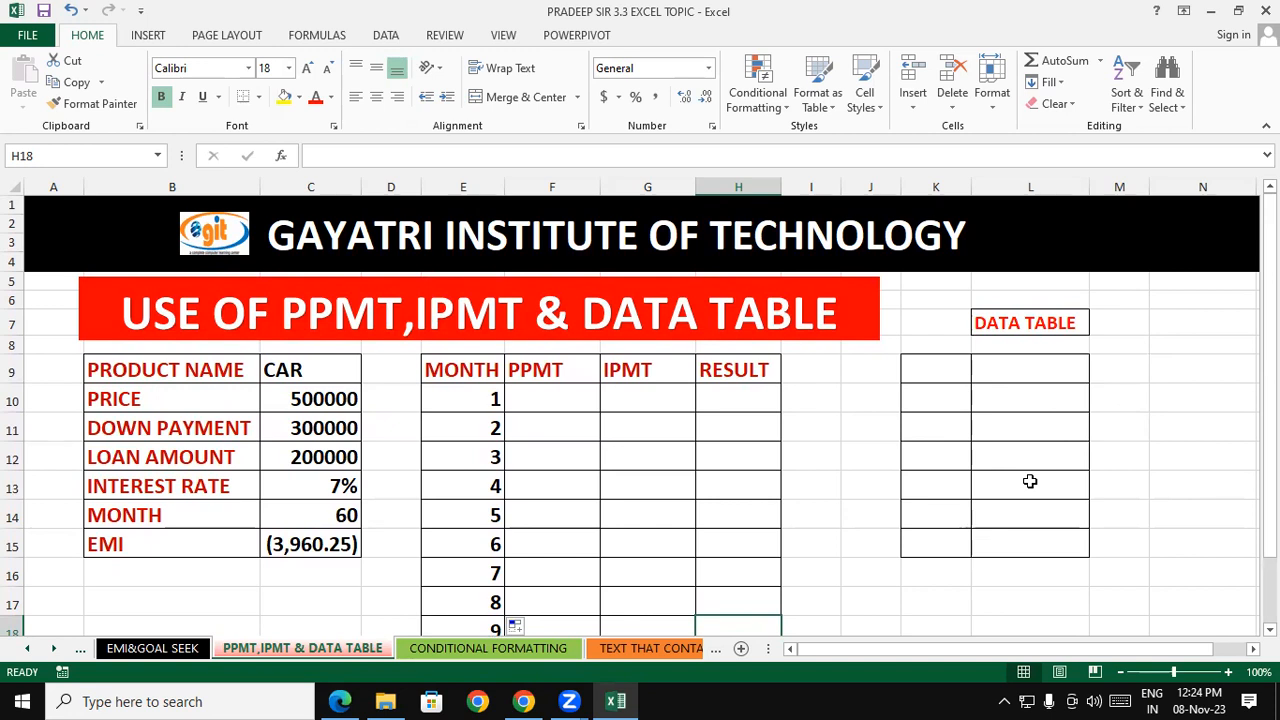
- Review the EMI&GOAL SEEK sheet, the car loan's month and EMI cells, and the empty PPMT, IPMT and RESULT columns
click(185, 642)
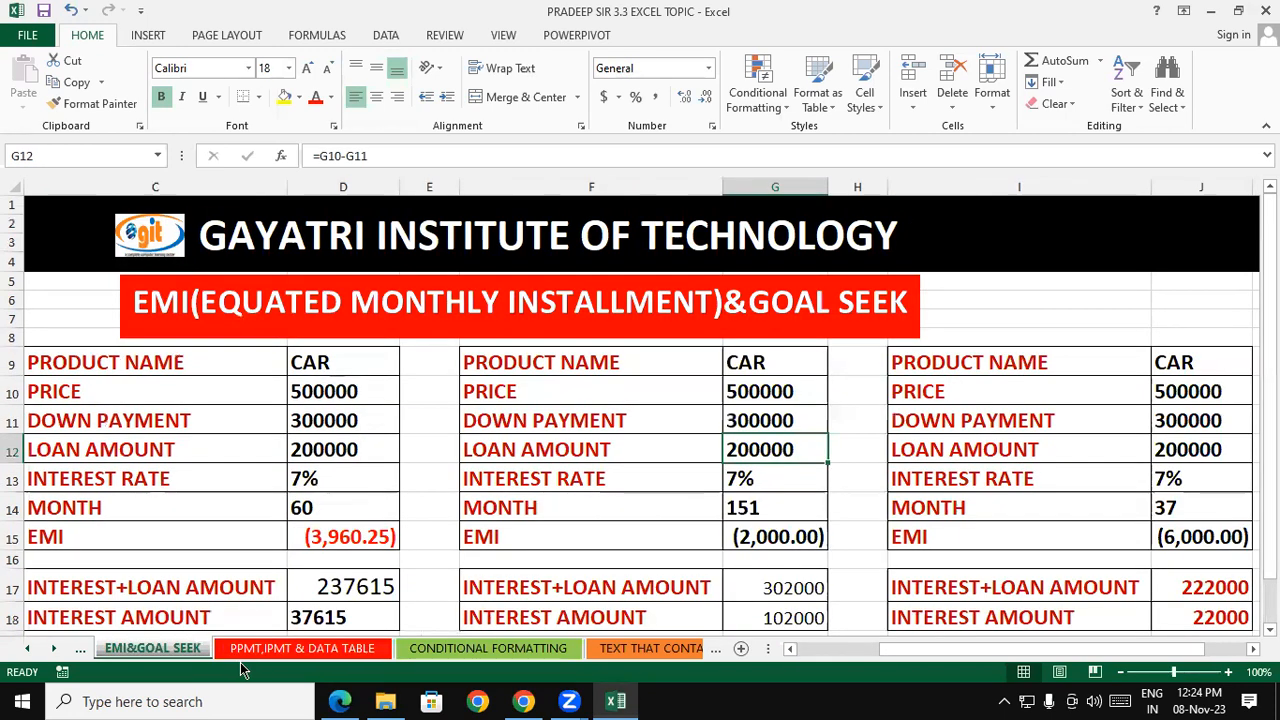
click(263, 648)
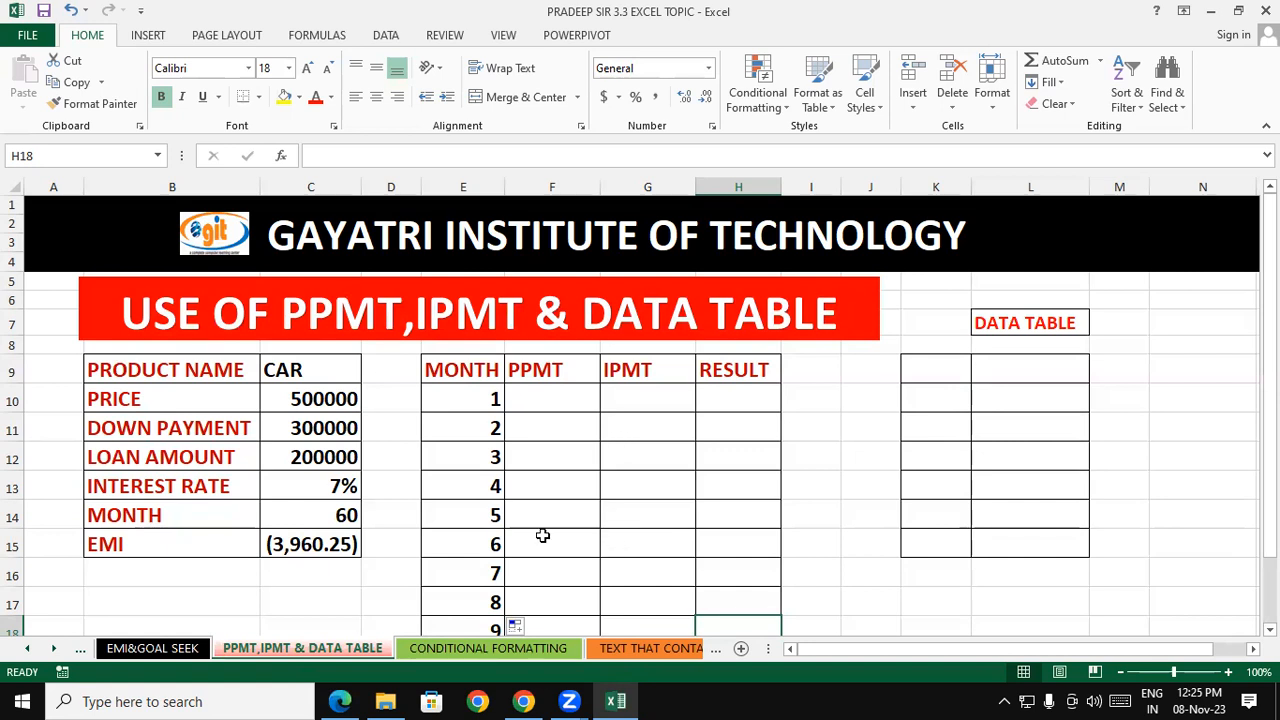
click(300, 538)
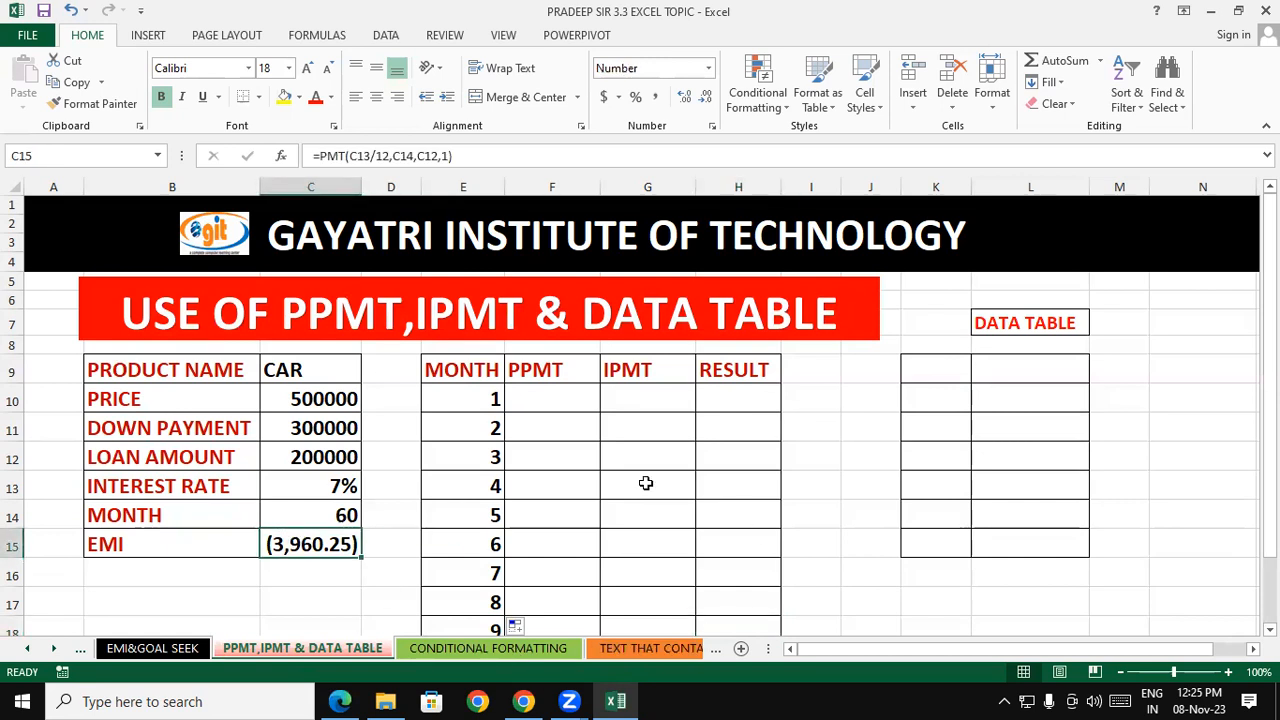
click(319, 514)
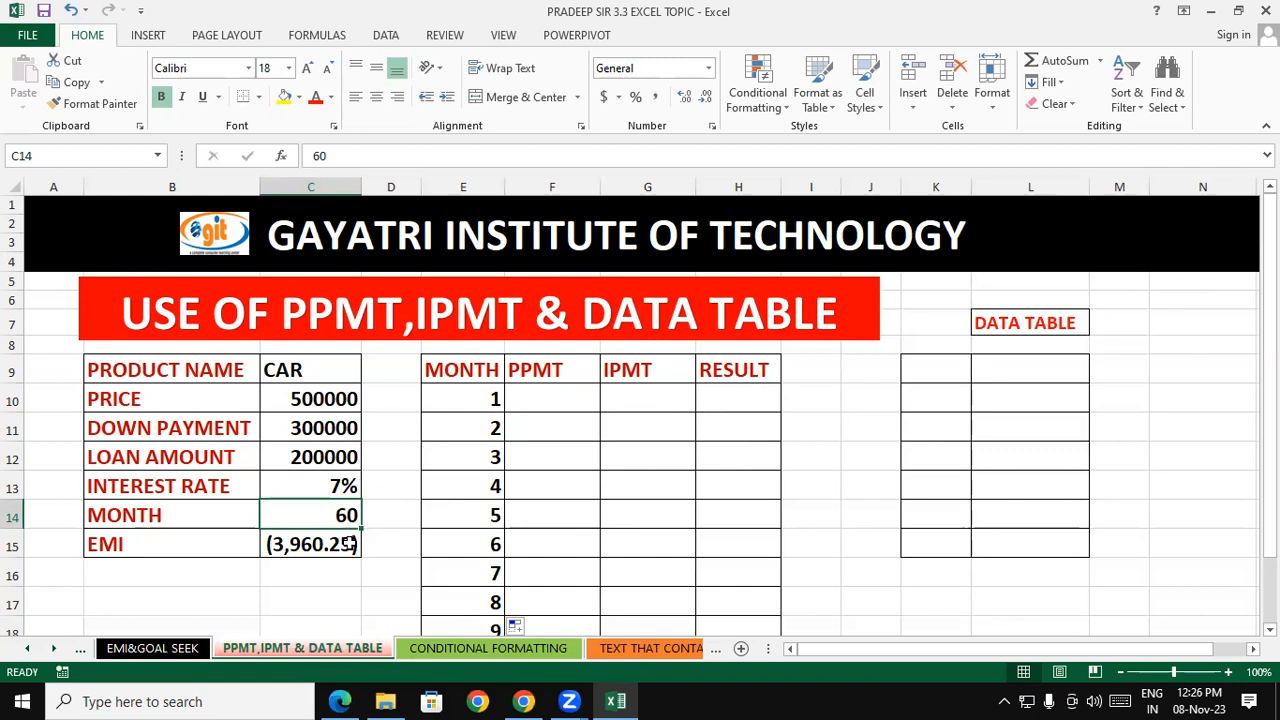
click(348, 546)
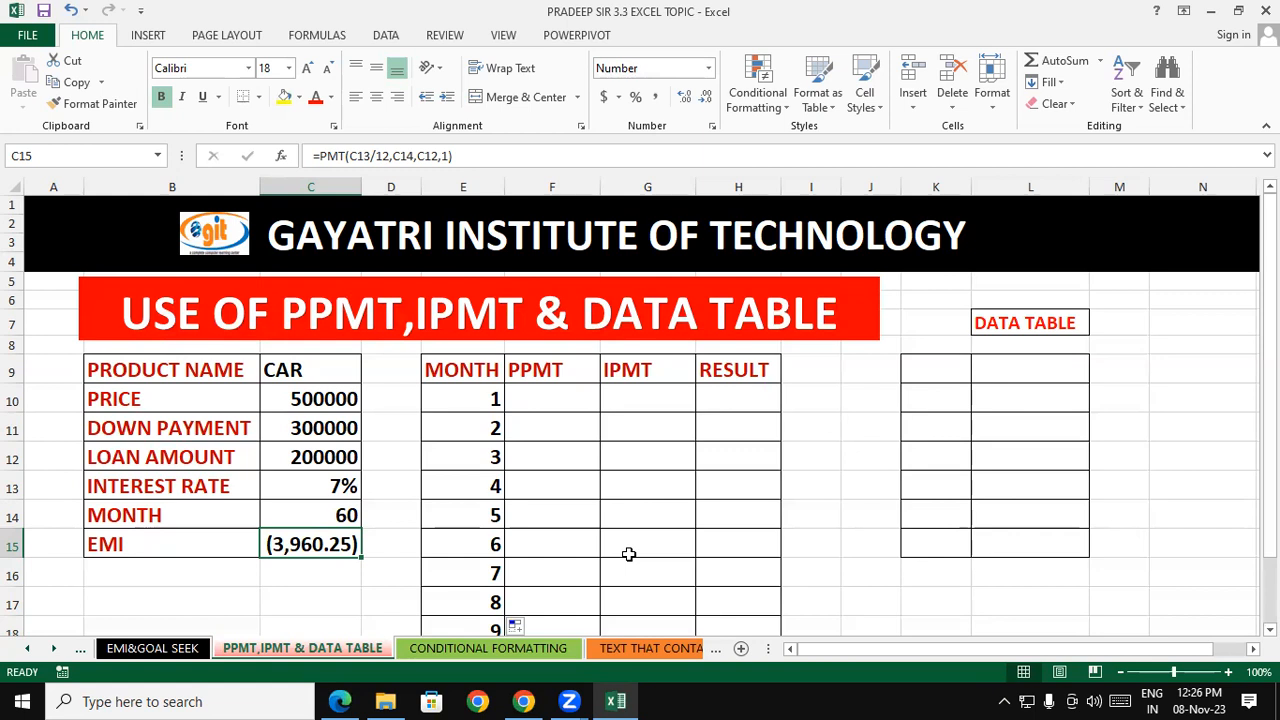
click(550, 394)
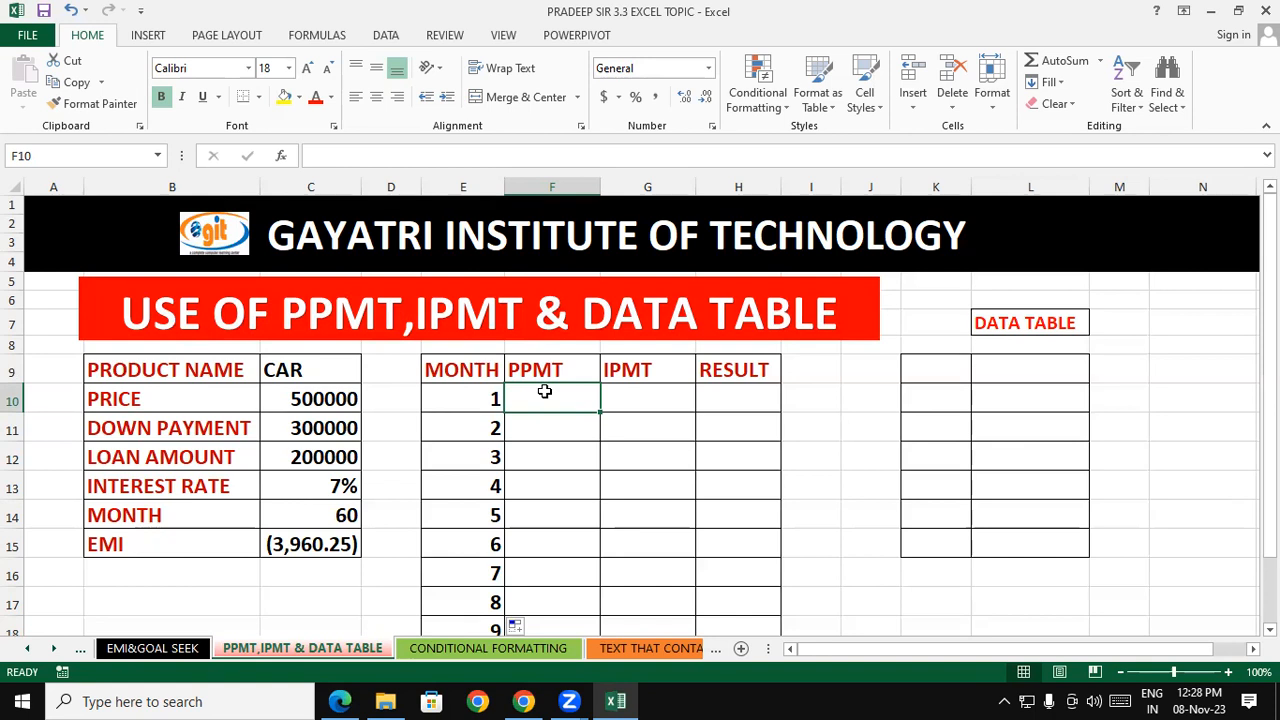
click(738, 416)
click(582, 378)
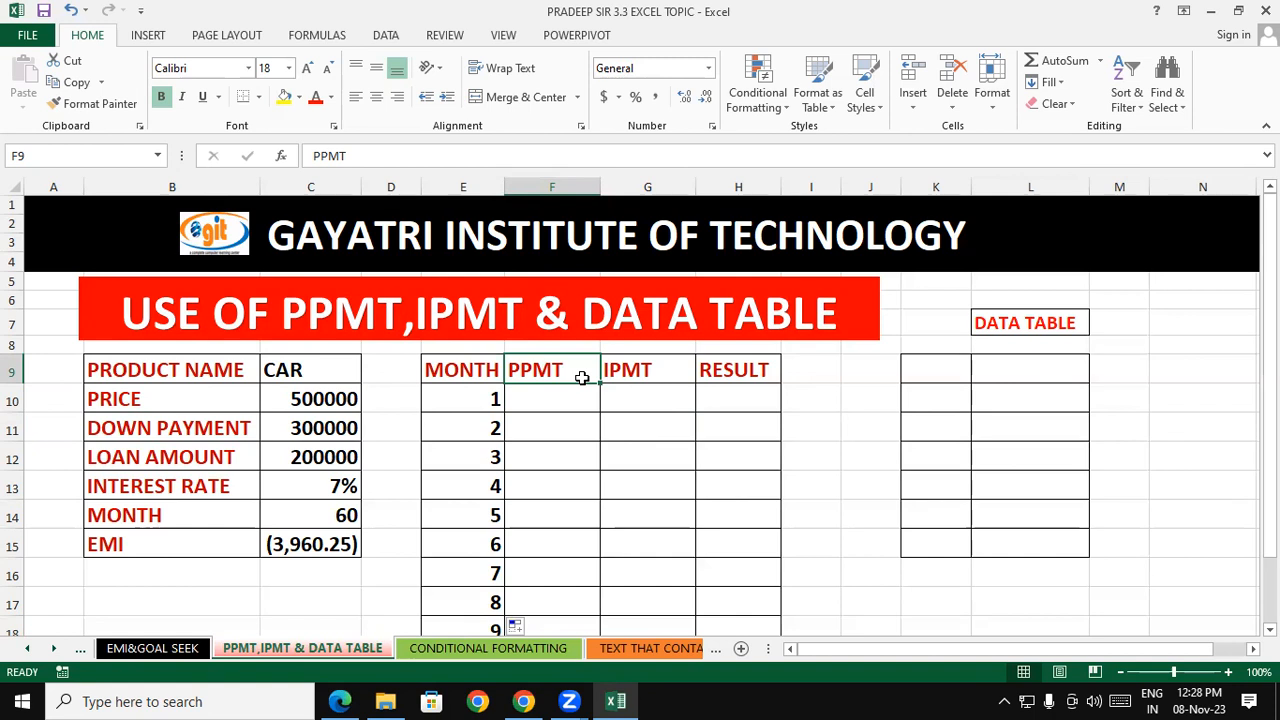
click(706, 450)
click(542, 396)
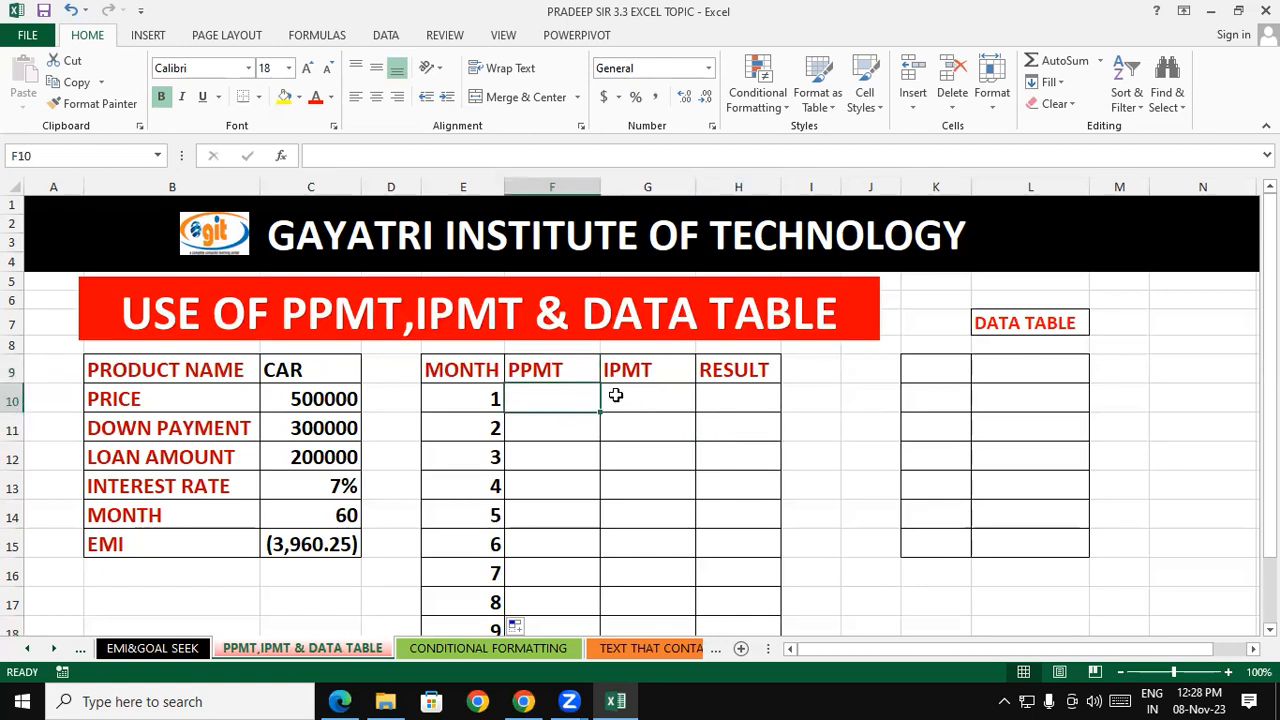
click(612, 399)
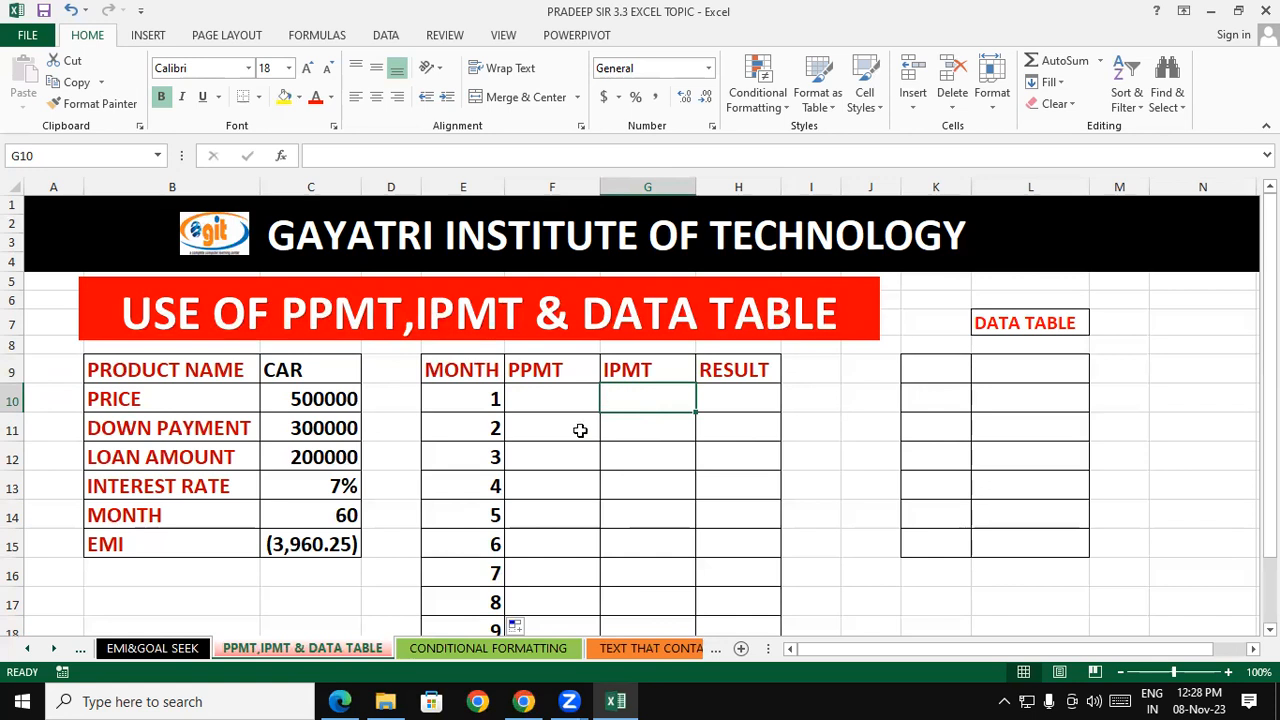
click(550, 486)
- Begin a PPMT formula in F10 for month 1
click(553, 405)
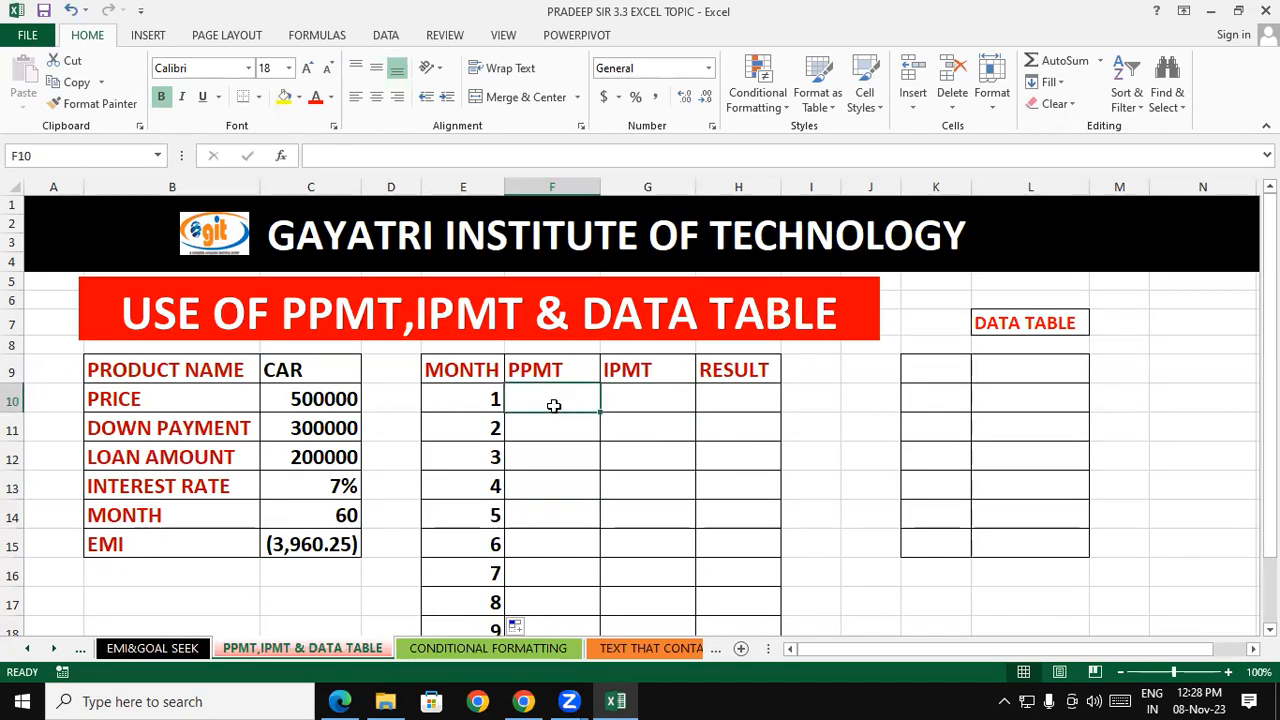
text(=)
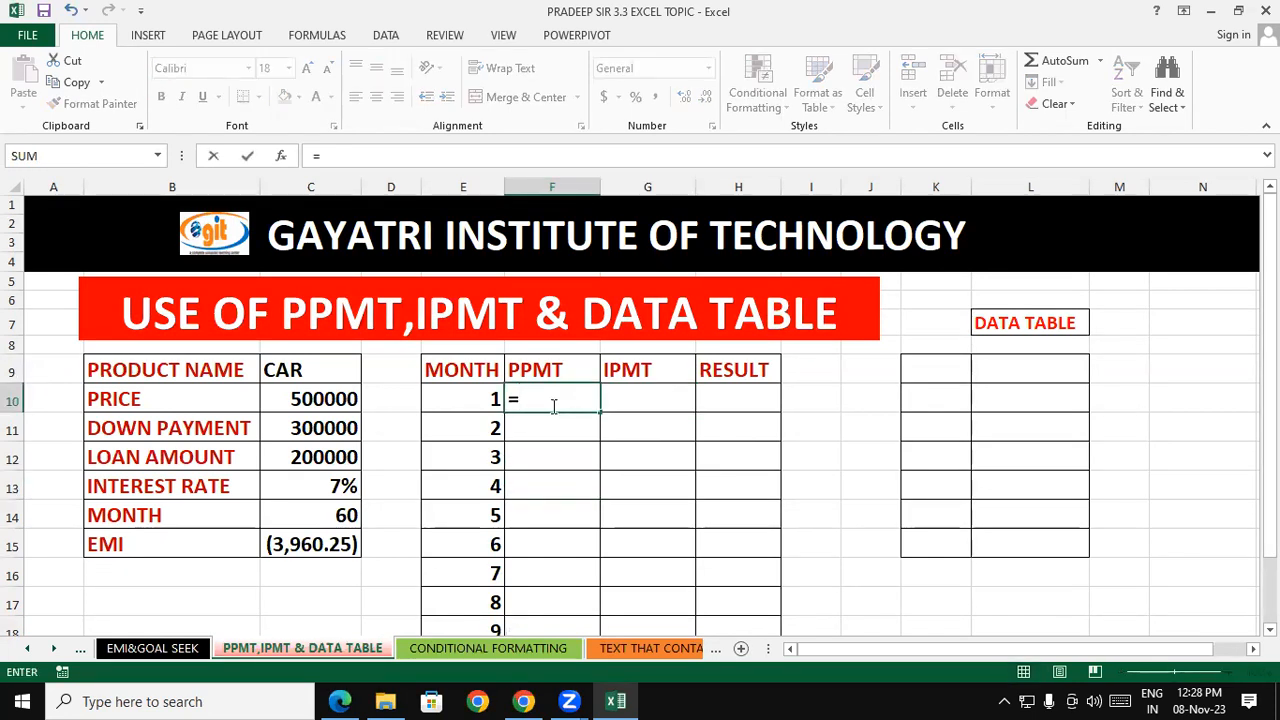
text(pp)
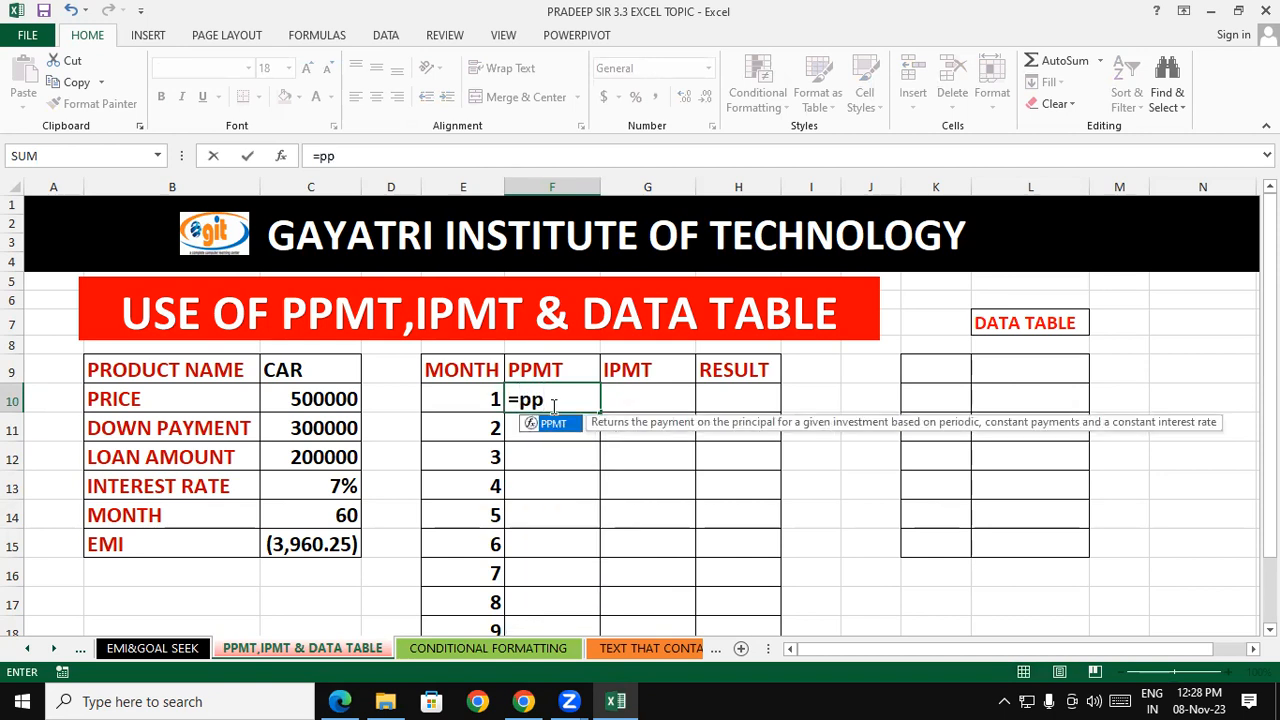
text(mt)
text(()
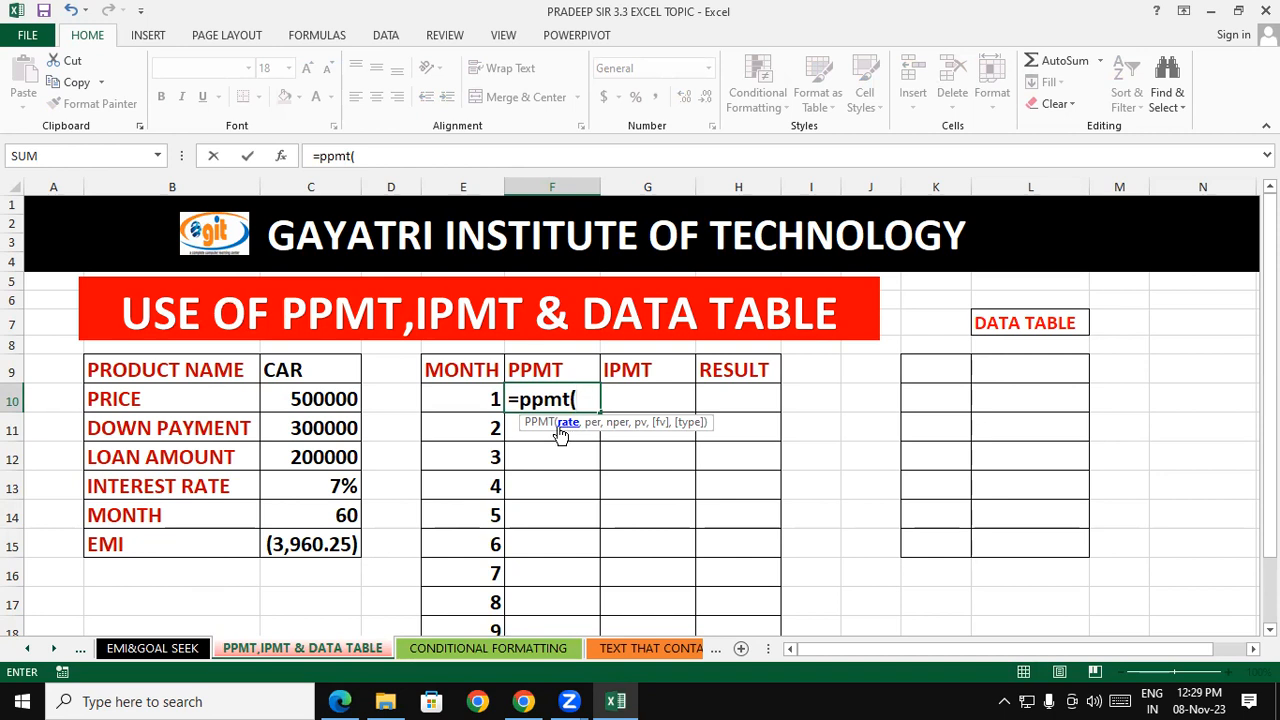
click(338, 482)
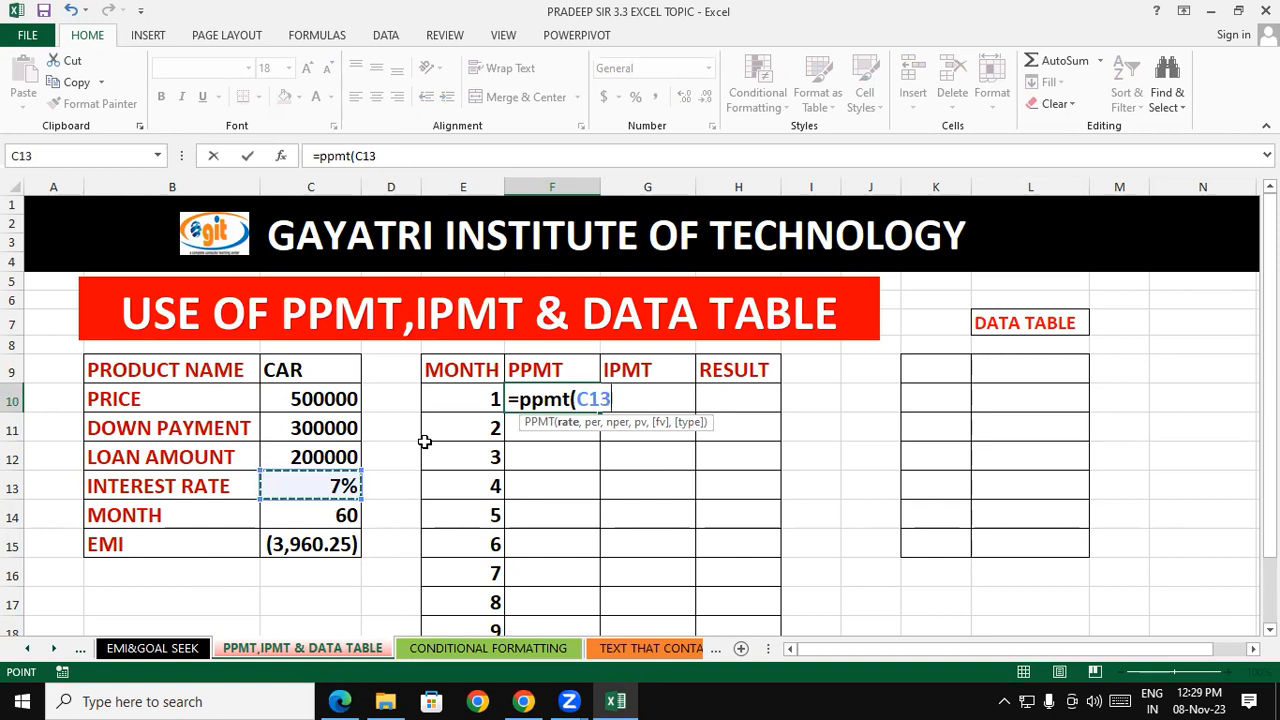
key(F4)
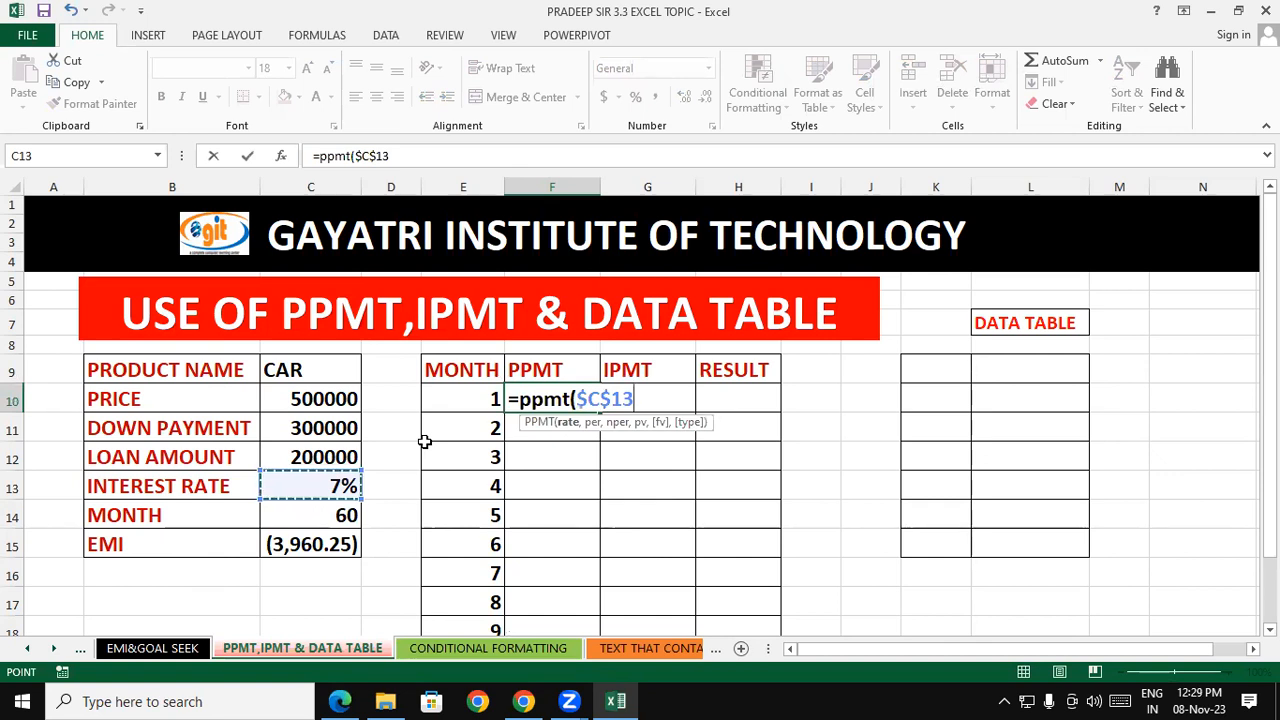
key(BackSpace)
key(BackSpace)
key(BackSpace)
key(BackSpace)
key(BackSpace)
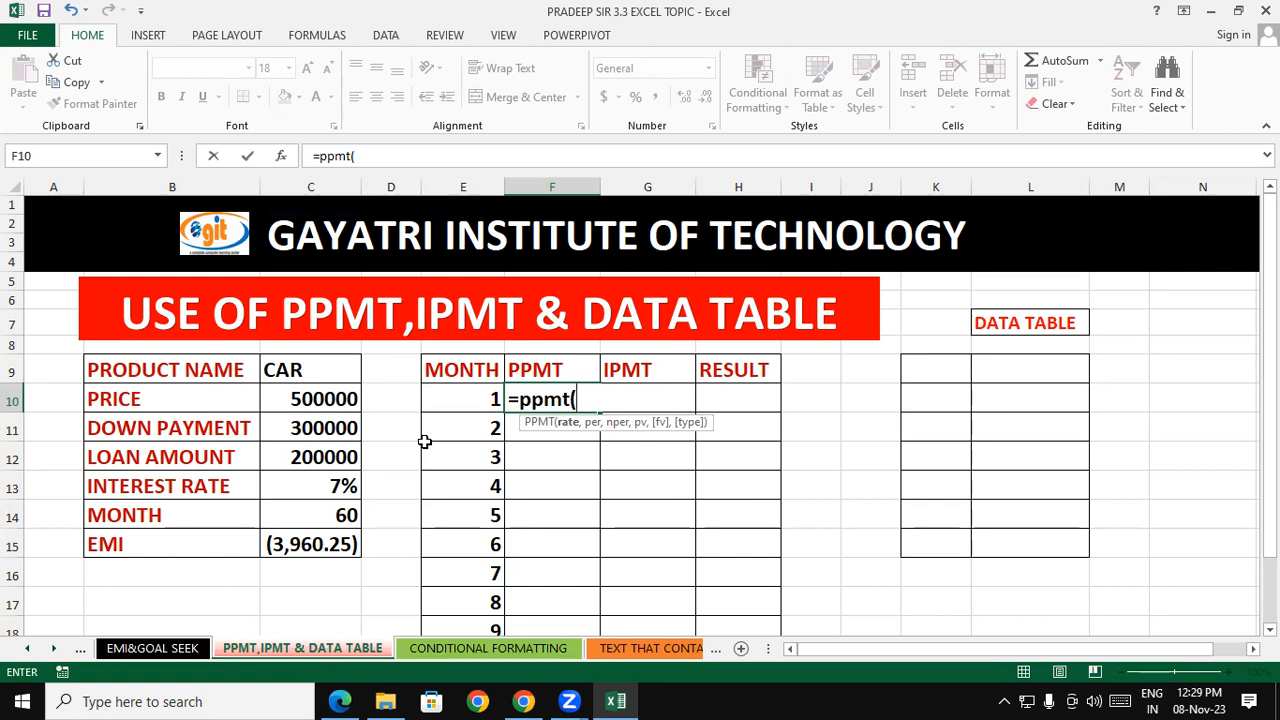
click(331, 485)
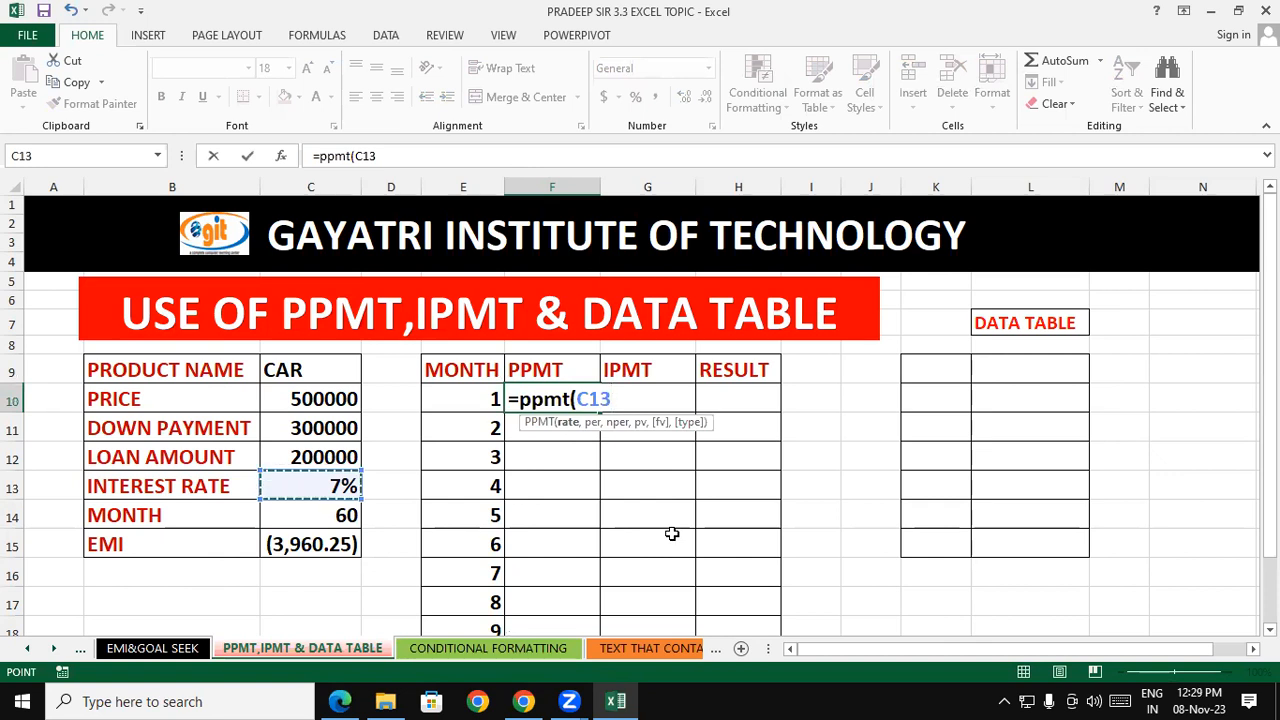
key(F4)
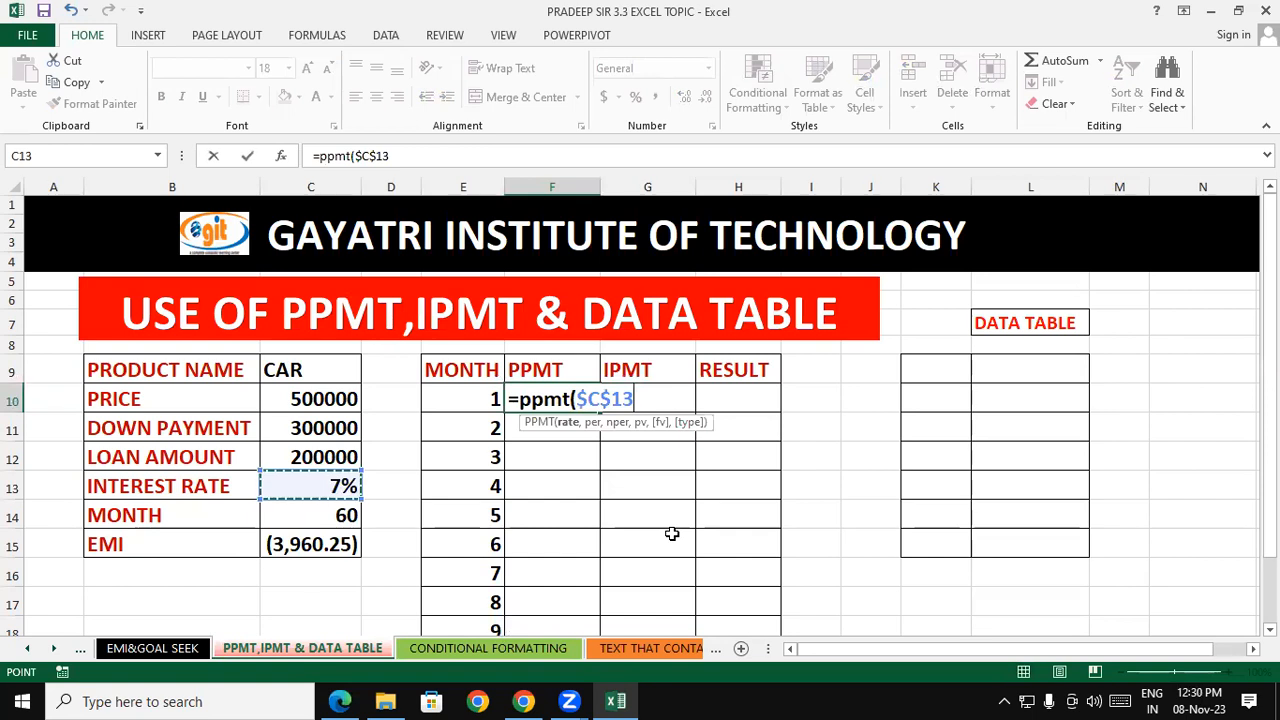
key(BackSpace)
key(BackSpace)
key(BackSpace)
key(BackSpace)
key(BackSpace)
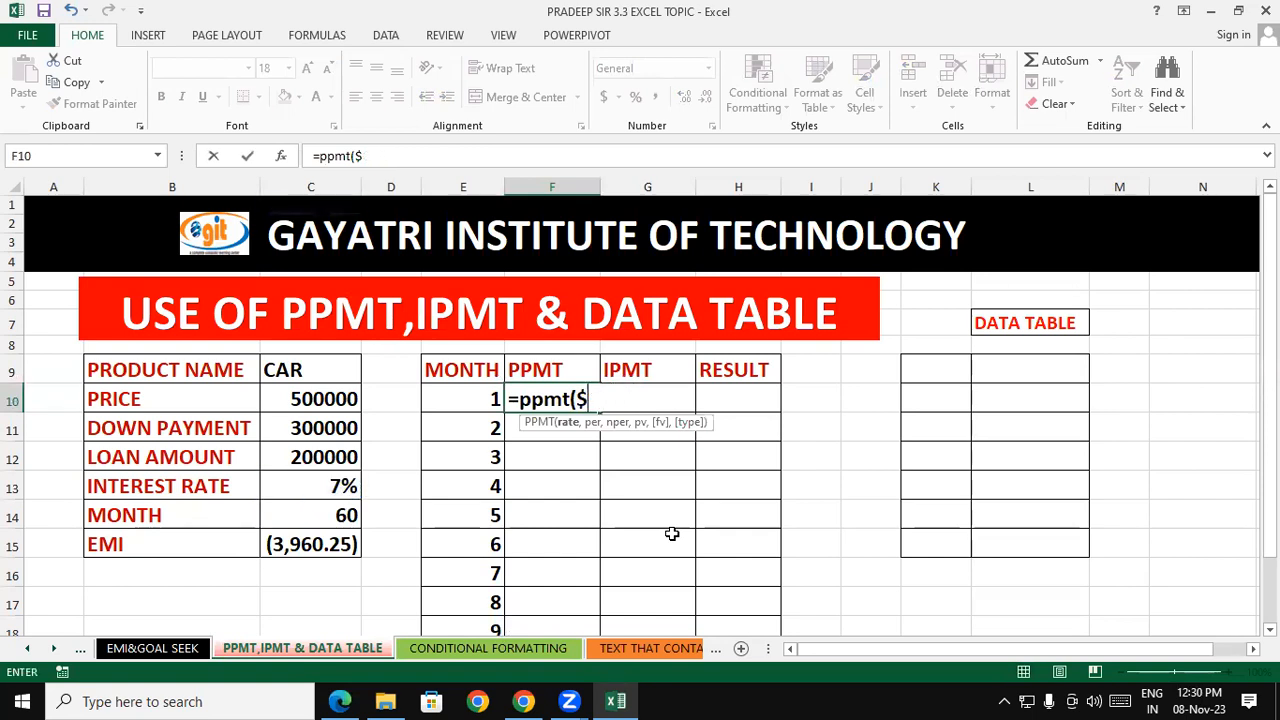
- Enter $C$13/12 as the rate and E10 as the period in the F10 PPMT formula
click(330, 485)
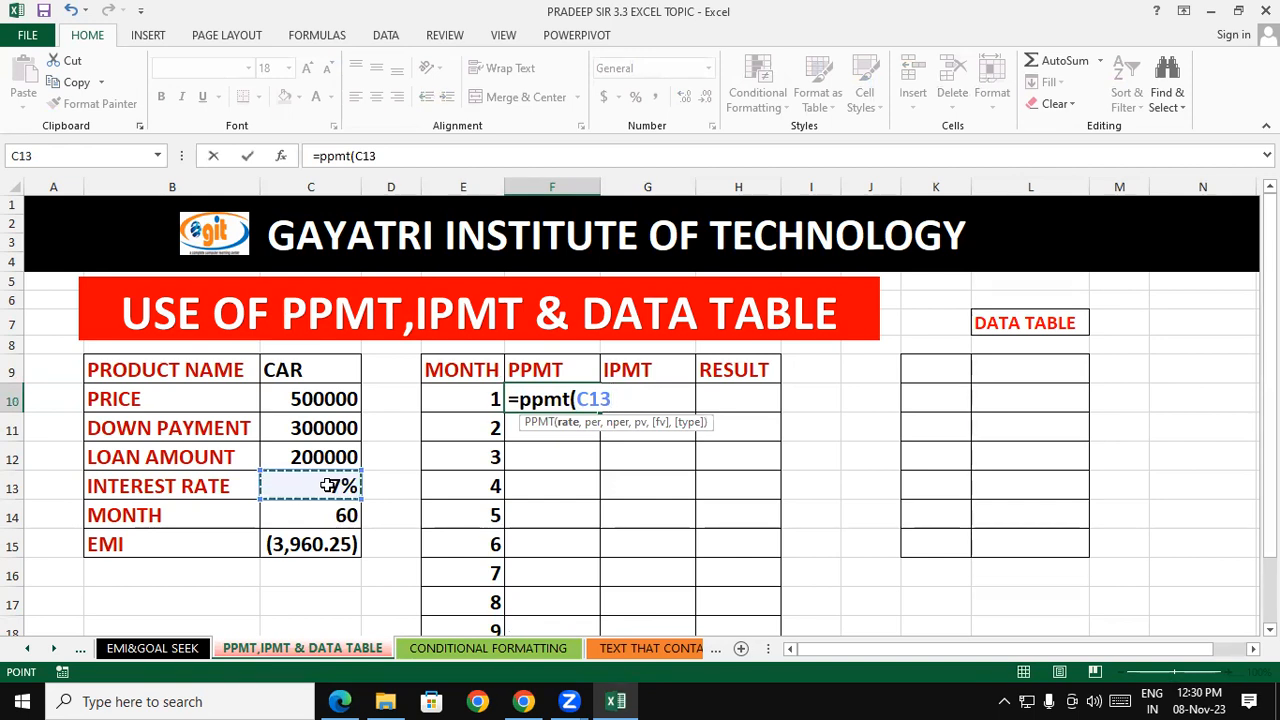
key(F4)
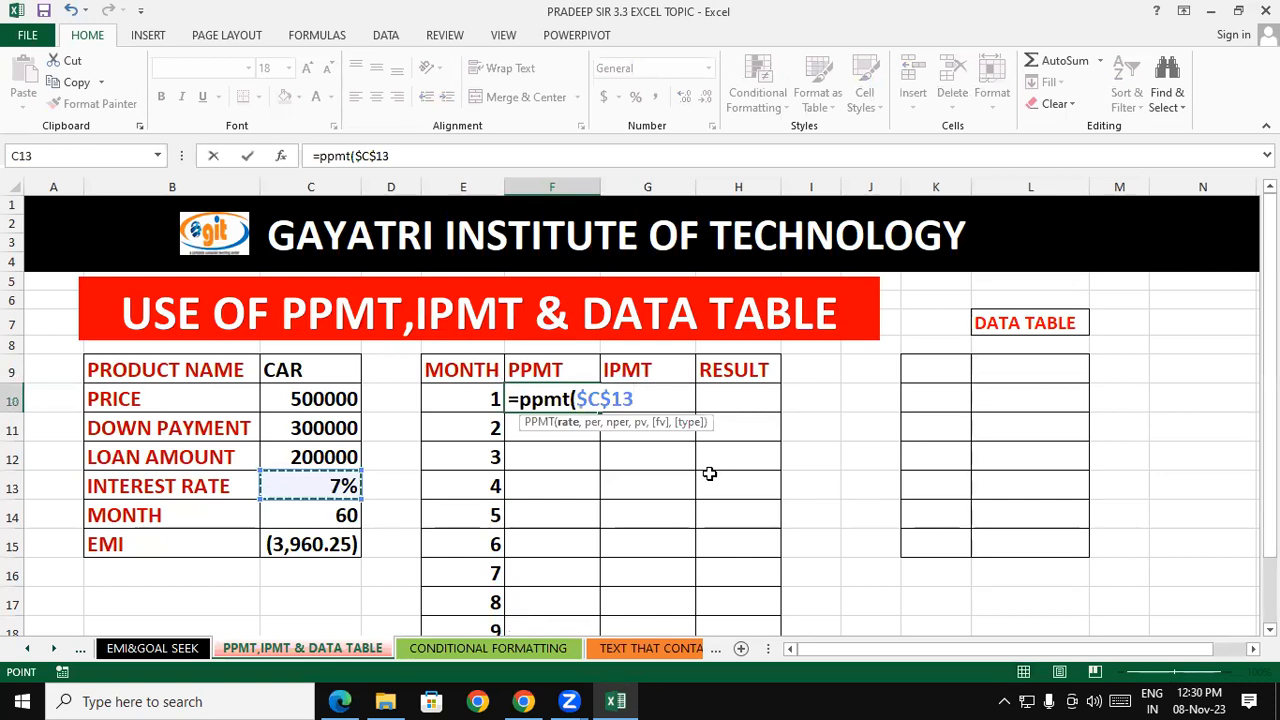
text(/12)
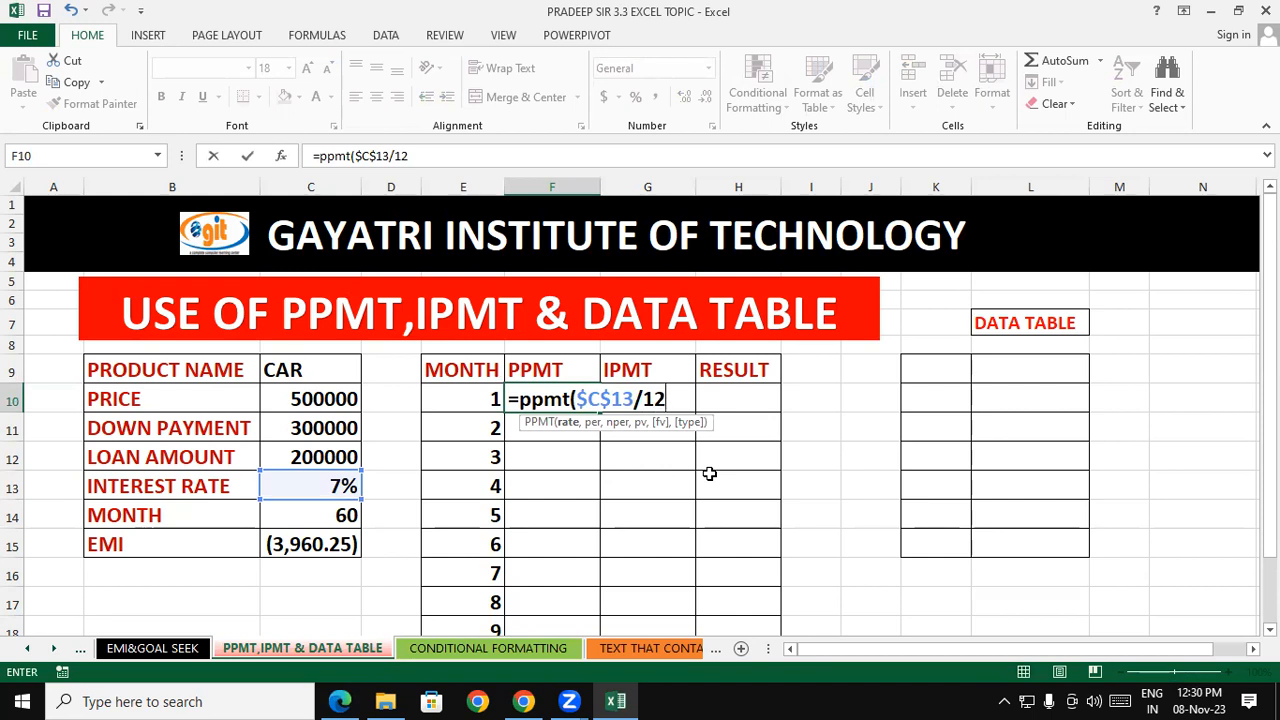
text(,)
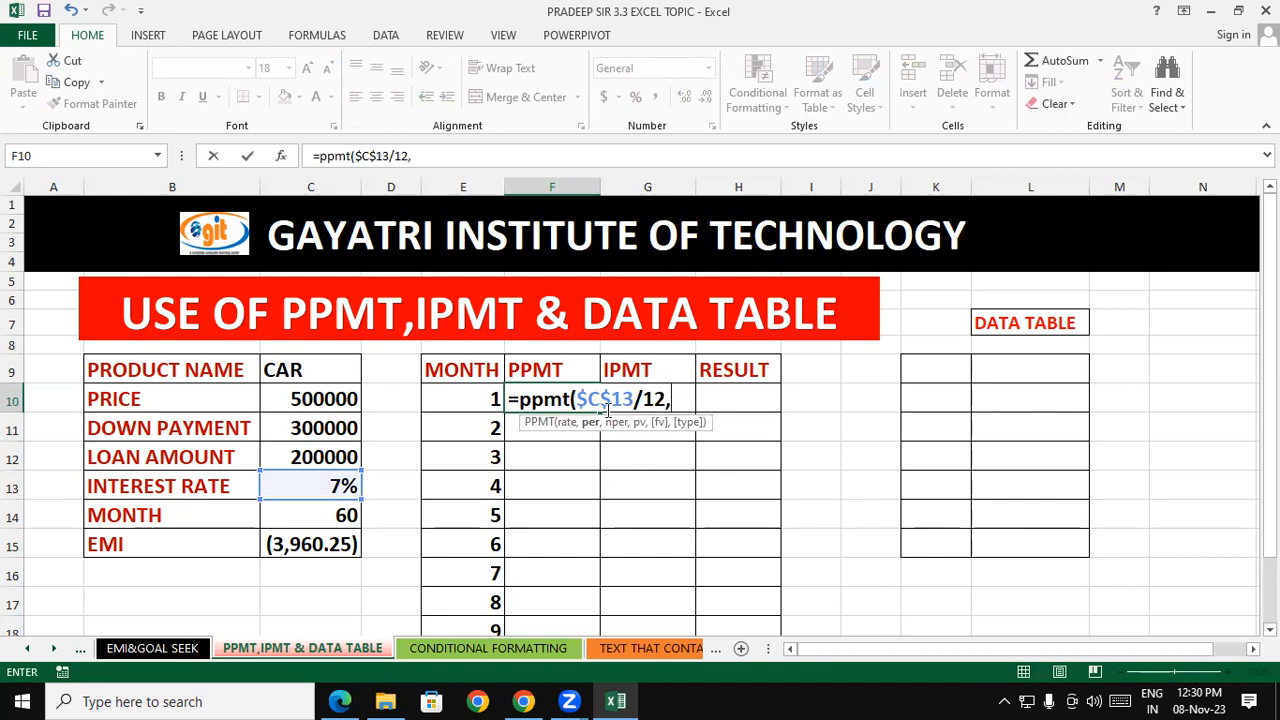
click(482, 391)
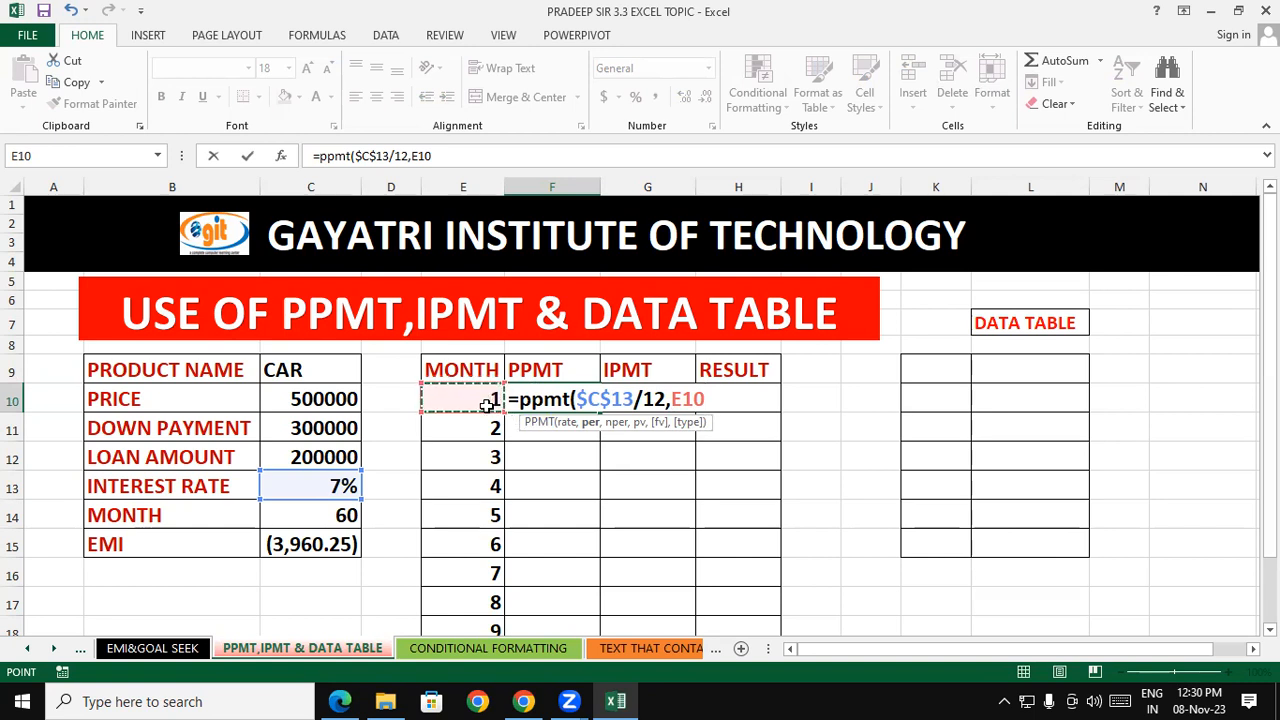
text(,)
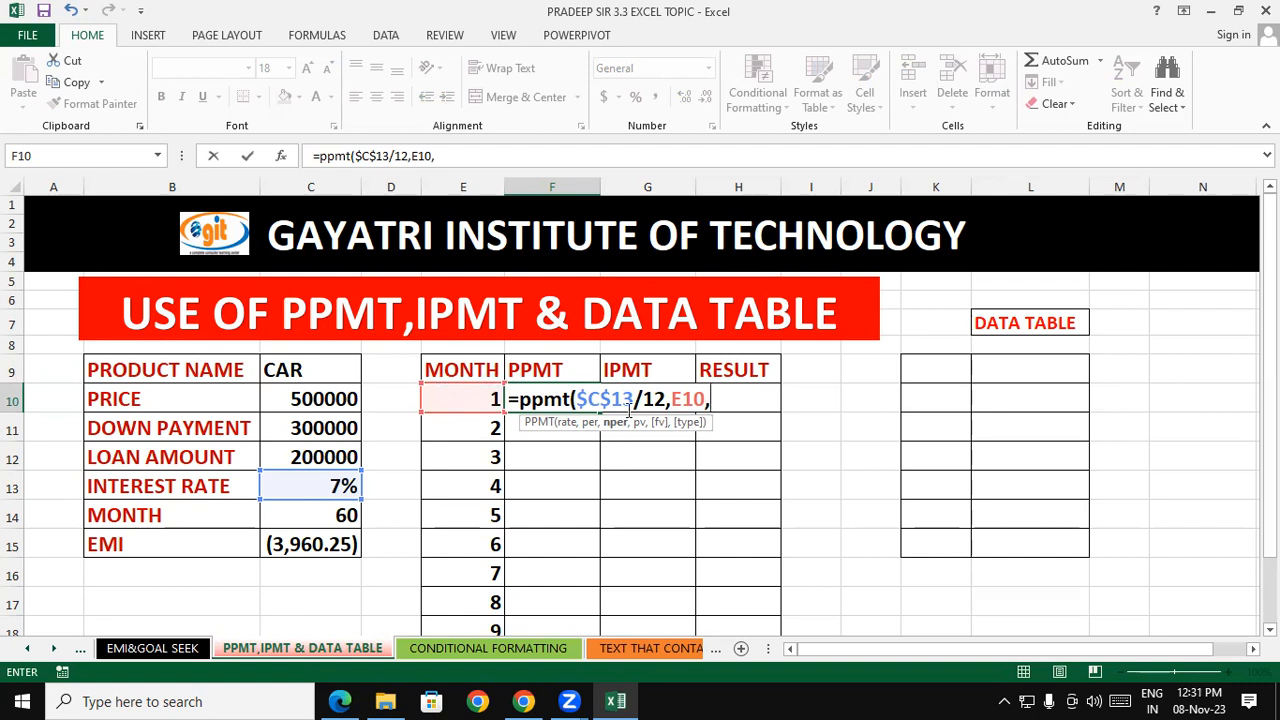
- Complete the F10 PPMT formula with $C$14 as number of periods, $C$12 as present value and 1 as the fifth argument
click(336, 515)
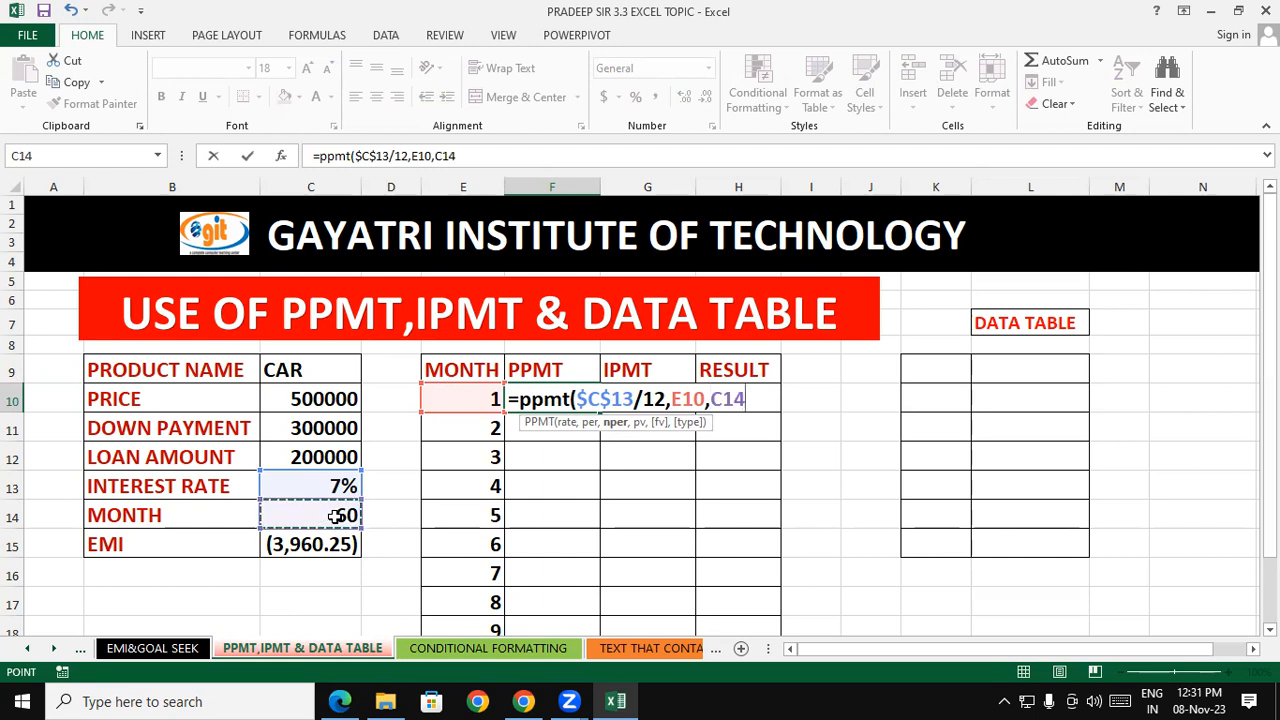
key(F4)
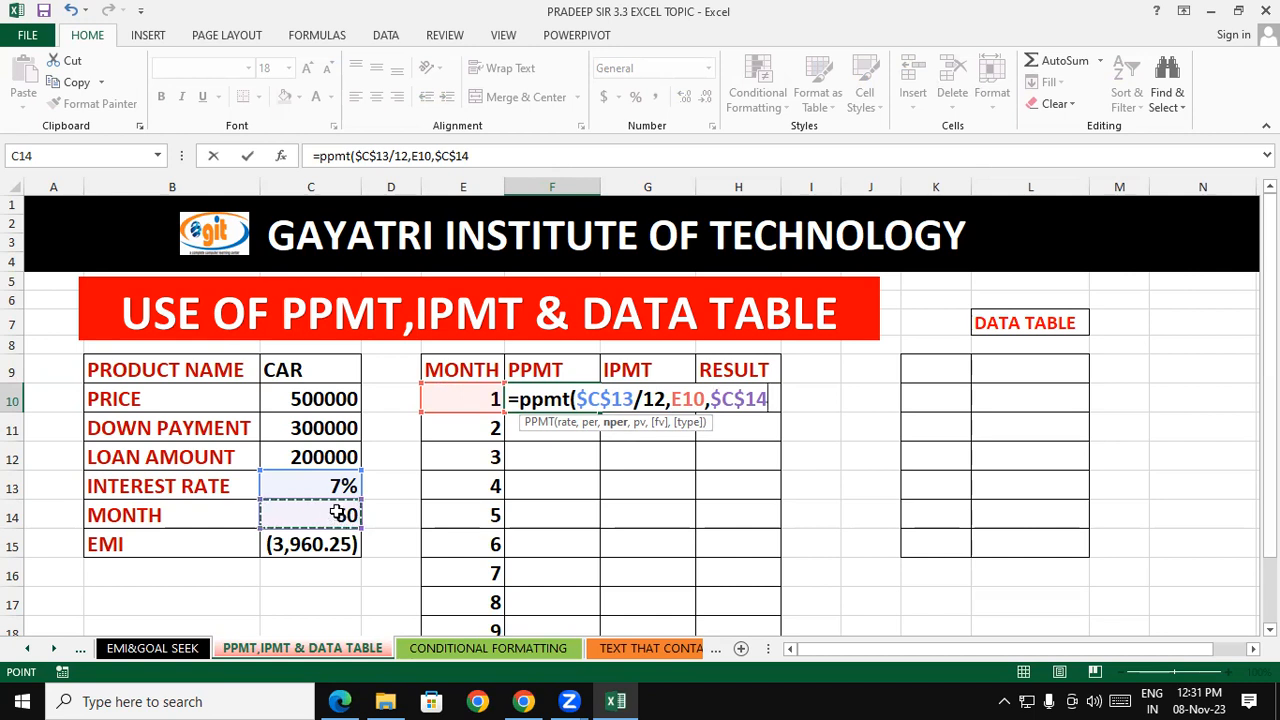
text(,)
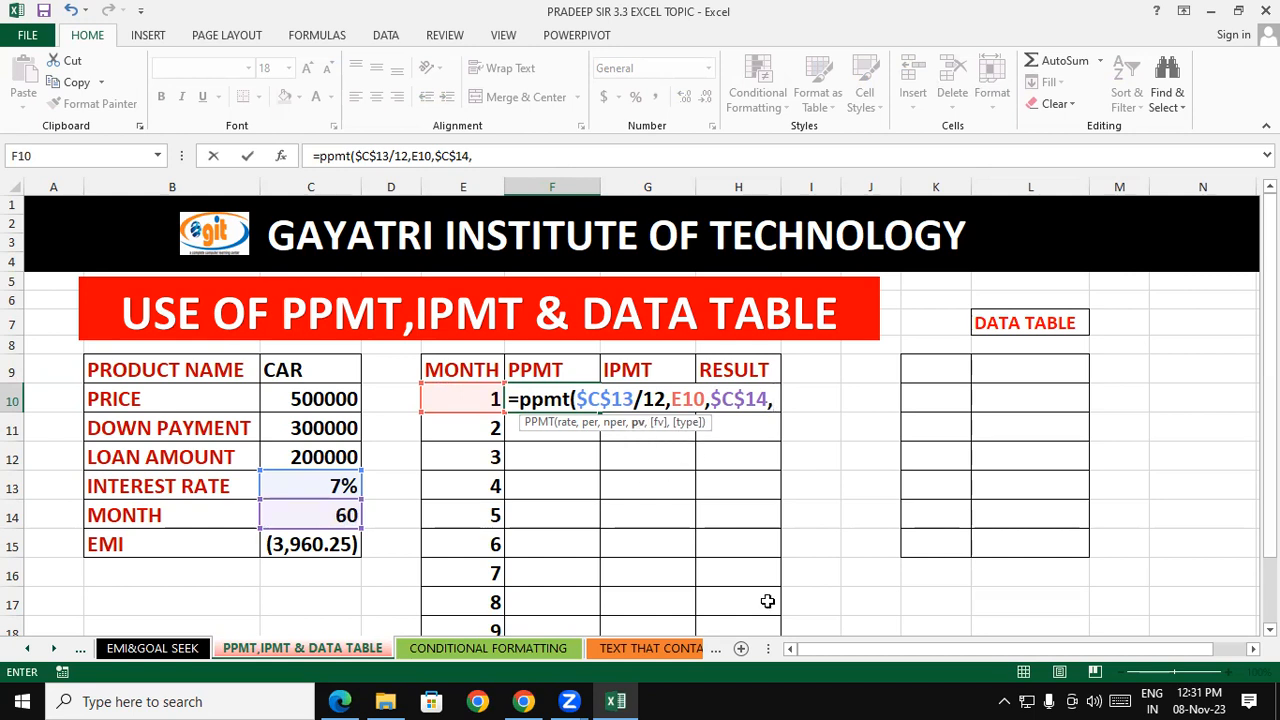
click(353, 456)
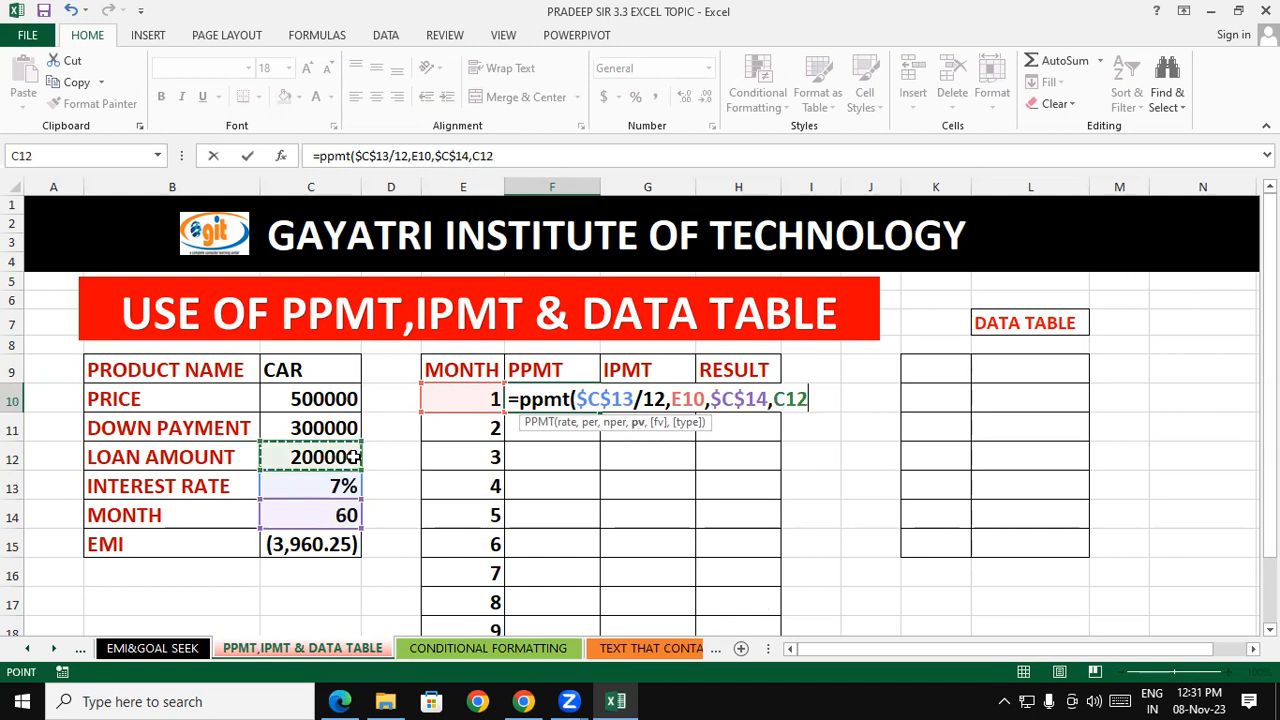
key(F4)
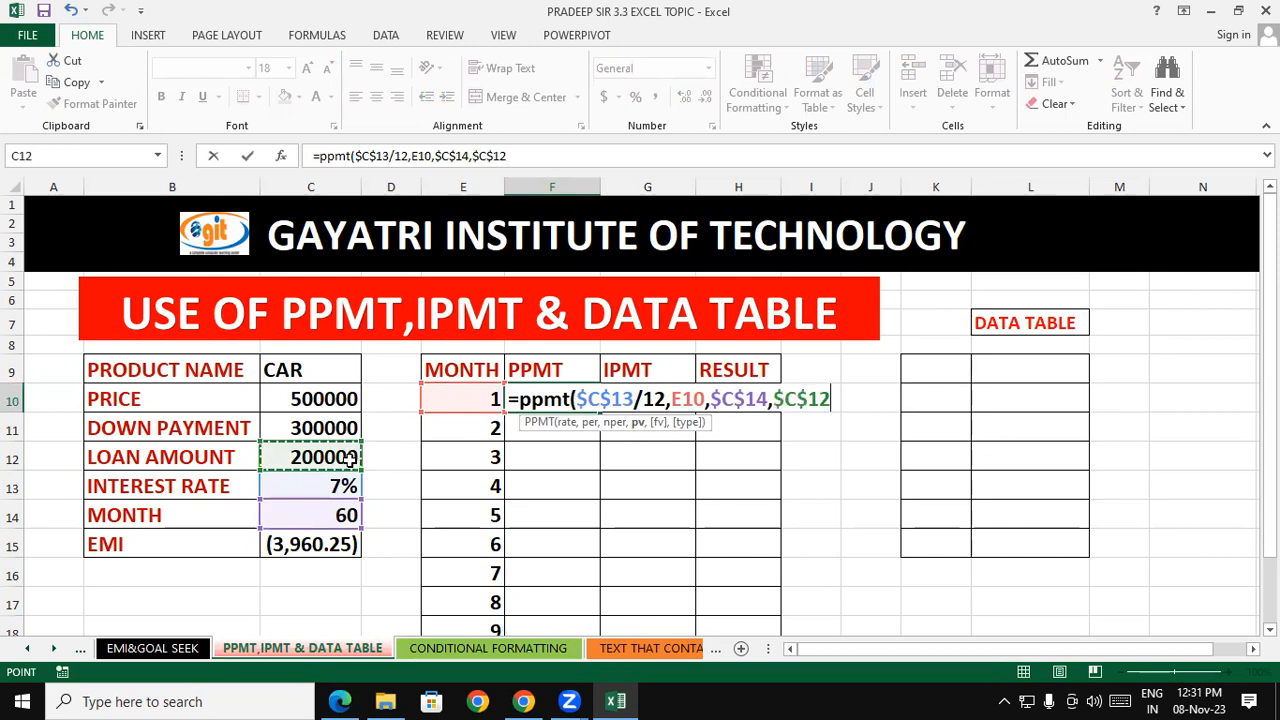
text(,)
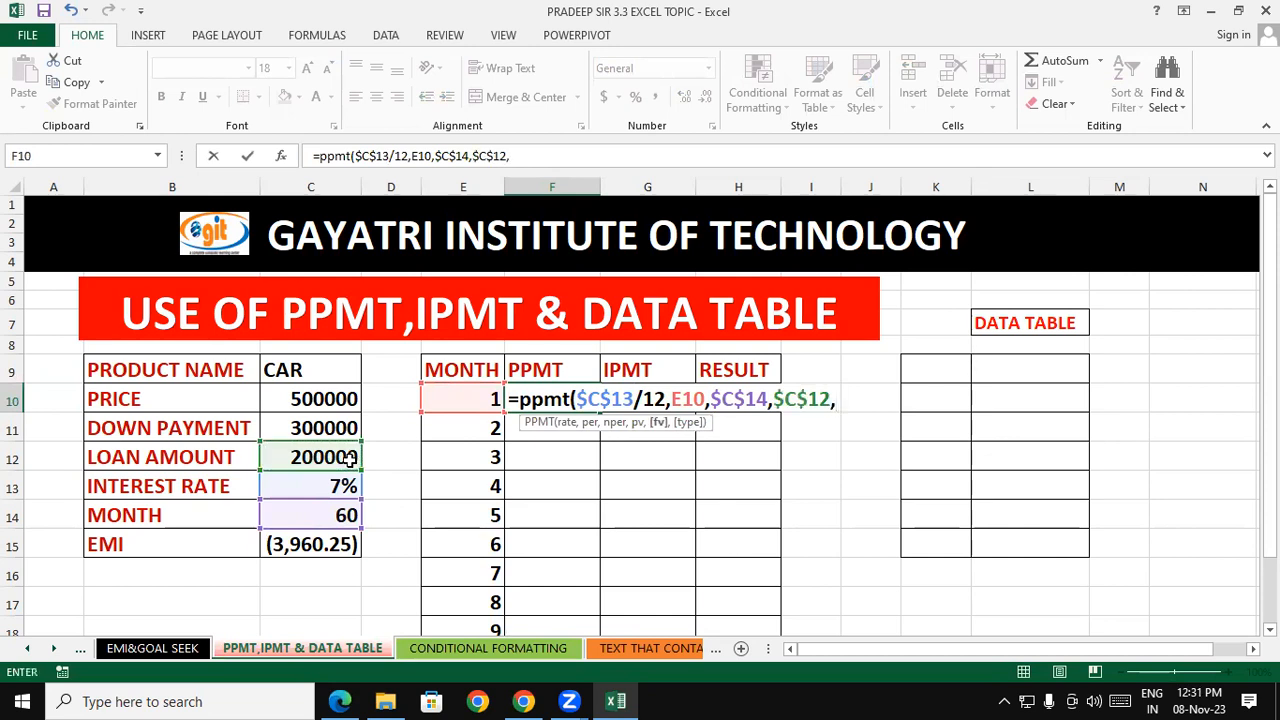
text(1))
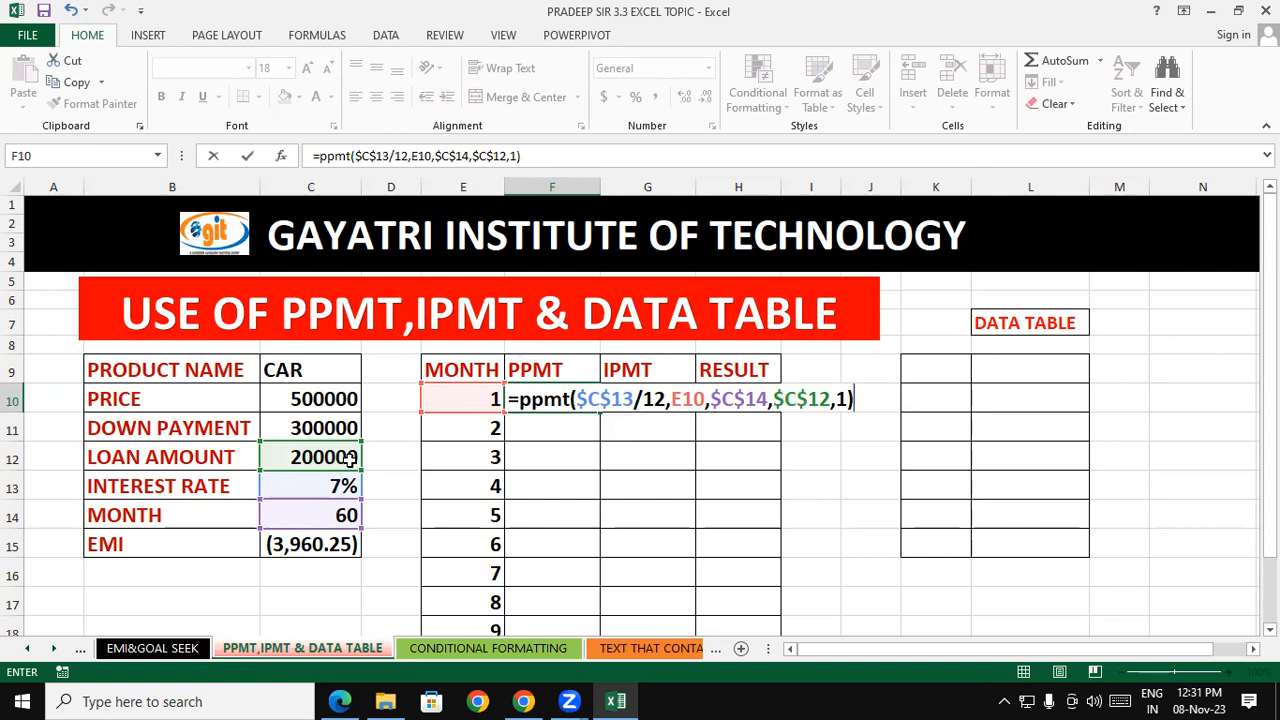
key(Return)
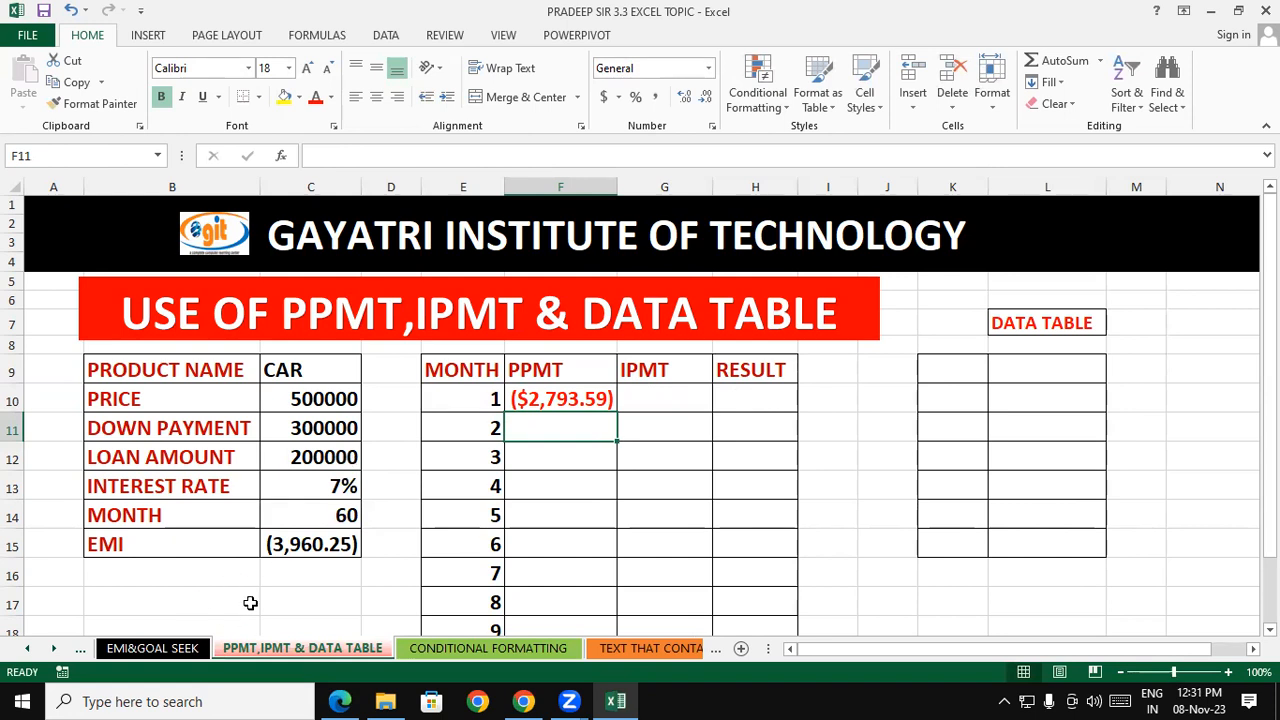
click(292, 550)
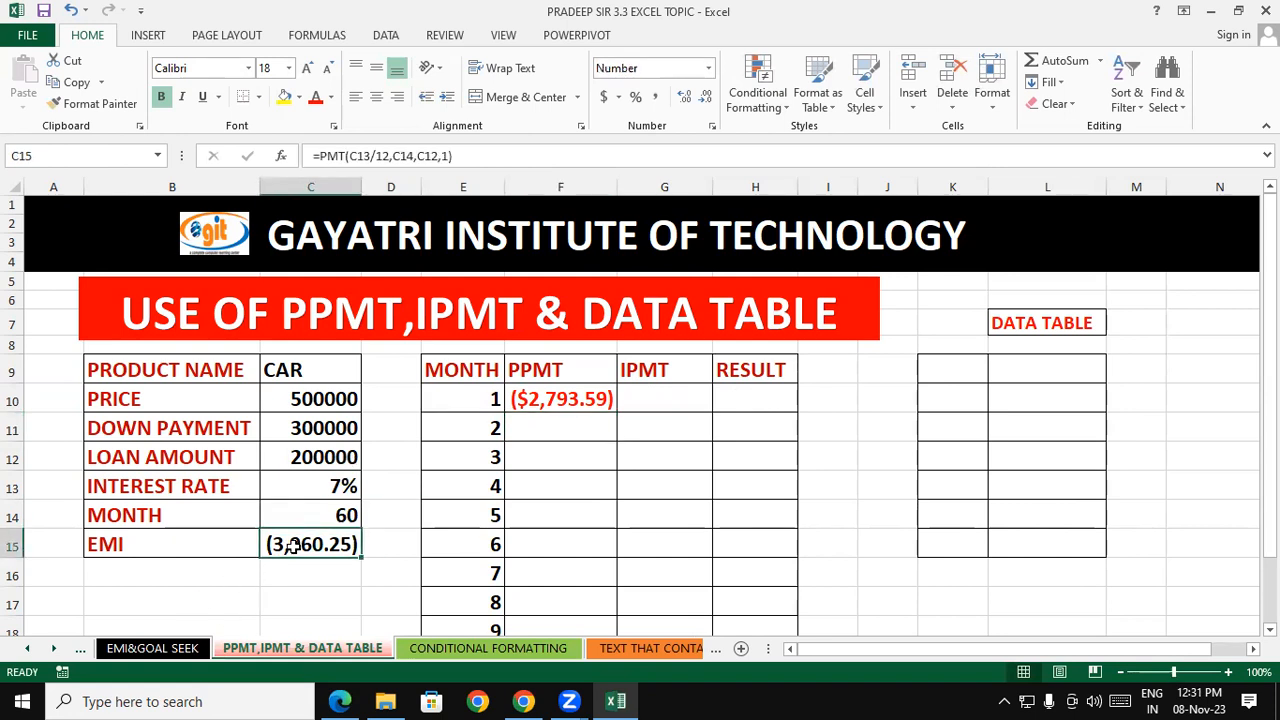
click(719, 487)
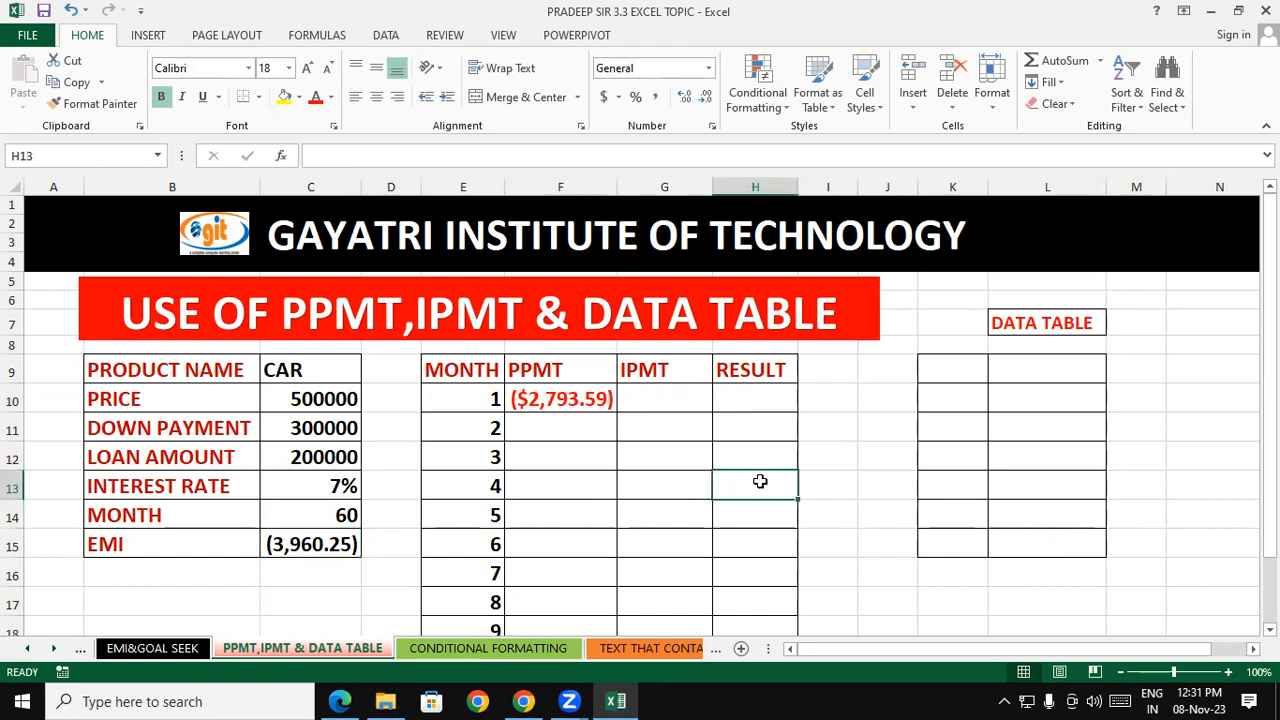
- Fill the F10 PPMT formula down through F19 so it covers months 1 to 10
click(340, 542)
click(562, 403)
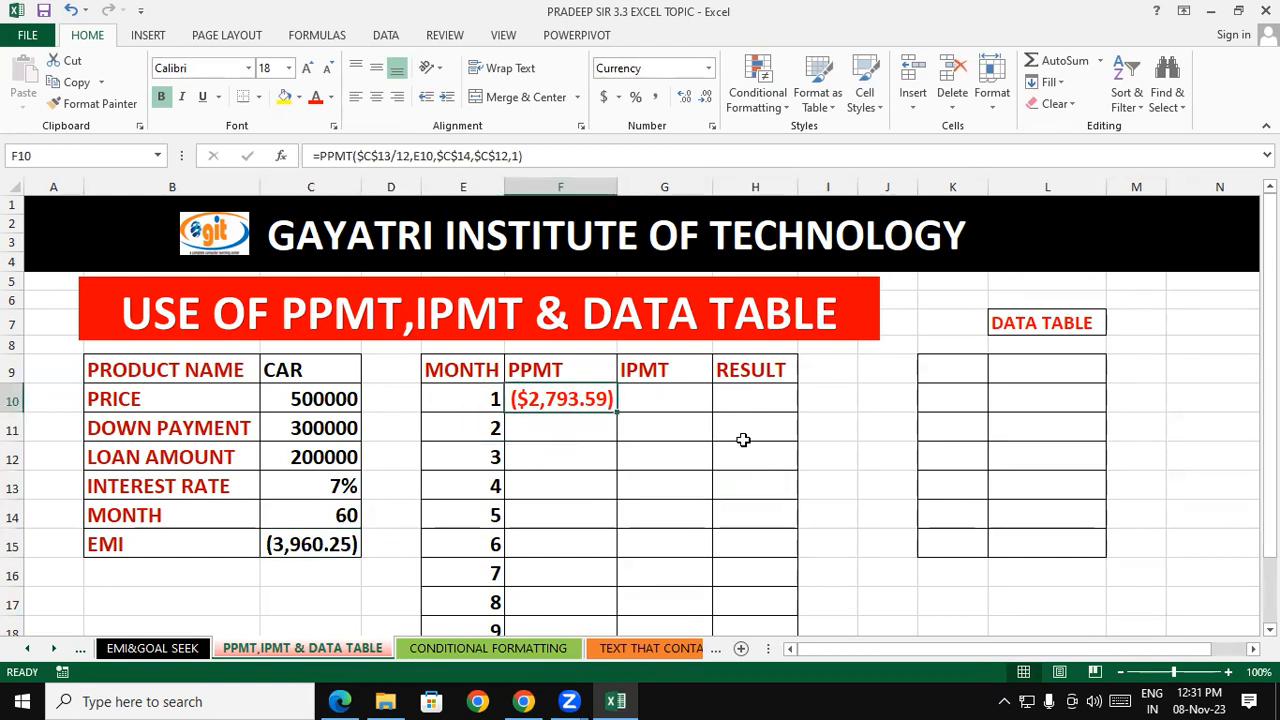
click(672, 404)
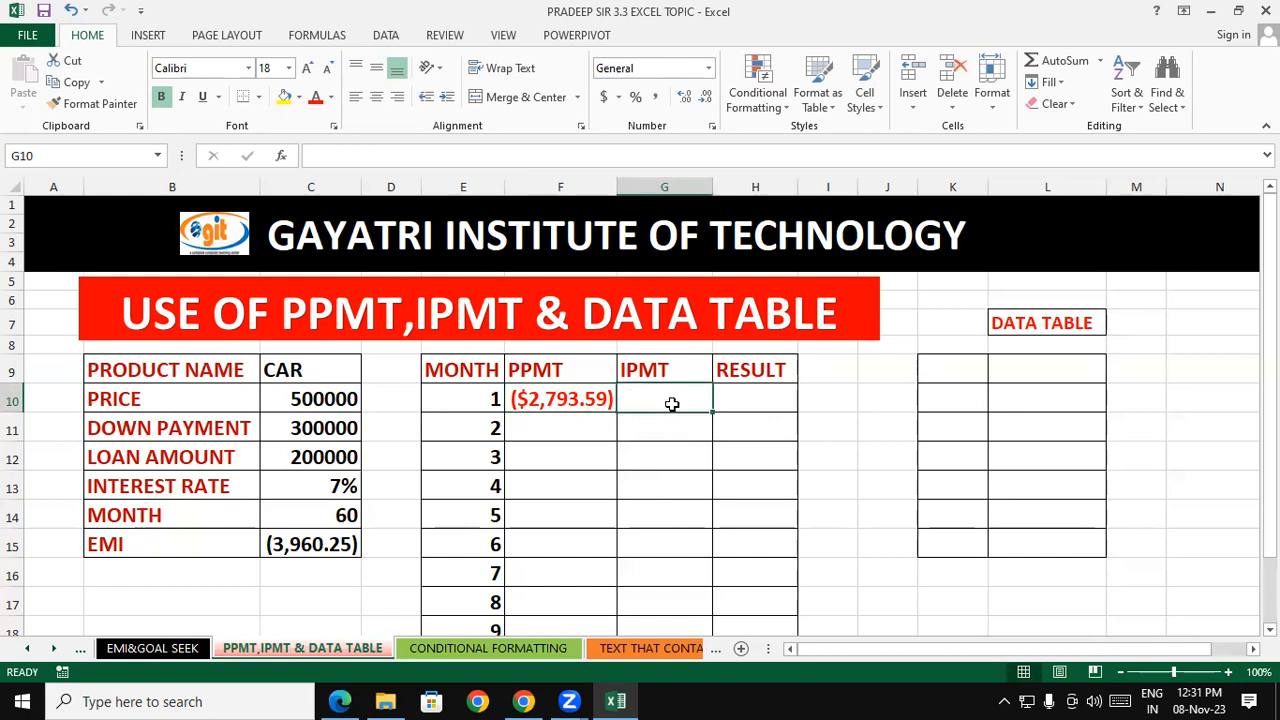
click(595, 403)
double_click(616, 414)
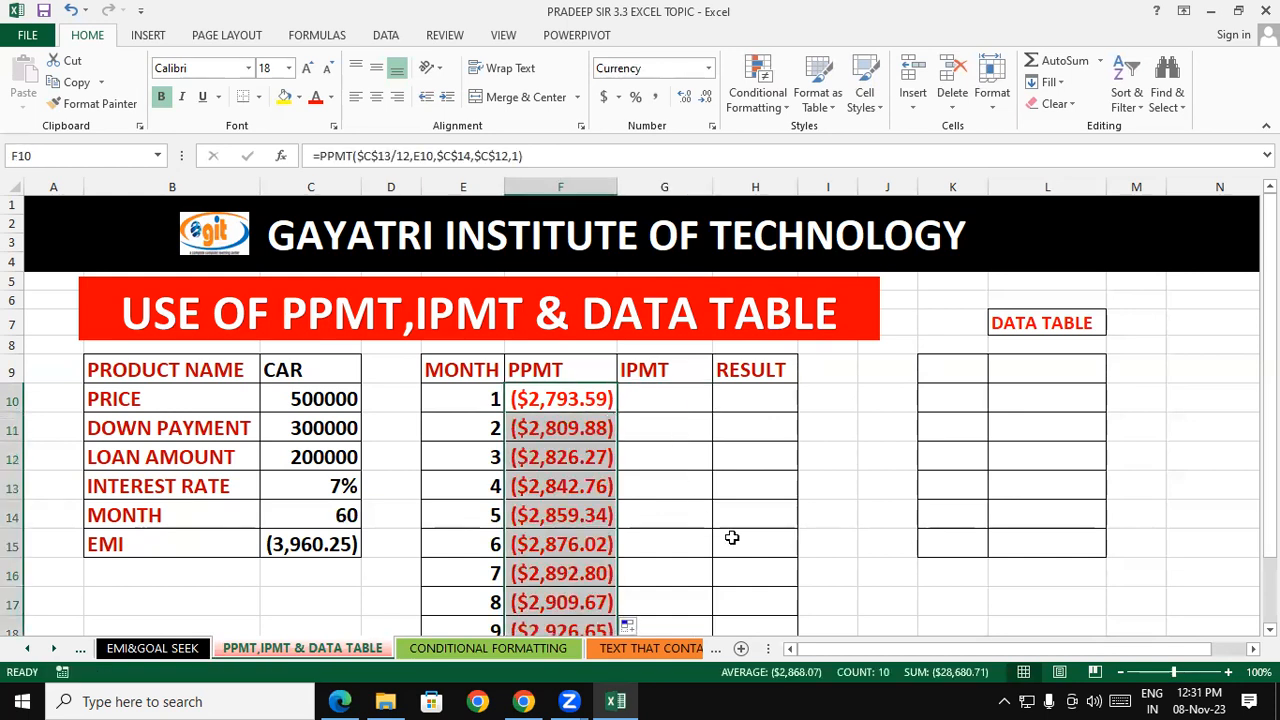
click(1270, 630)
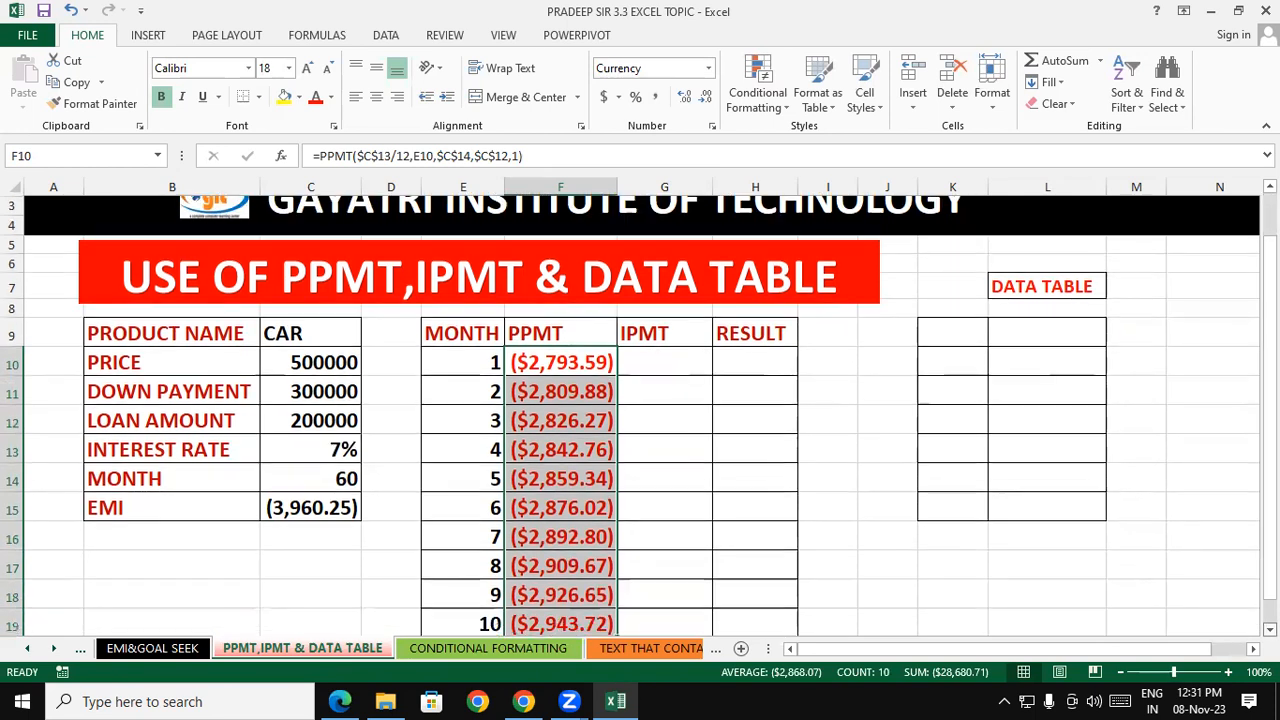
click(806, 469)
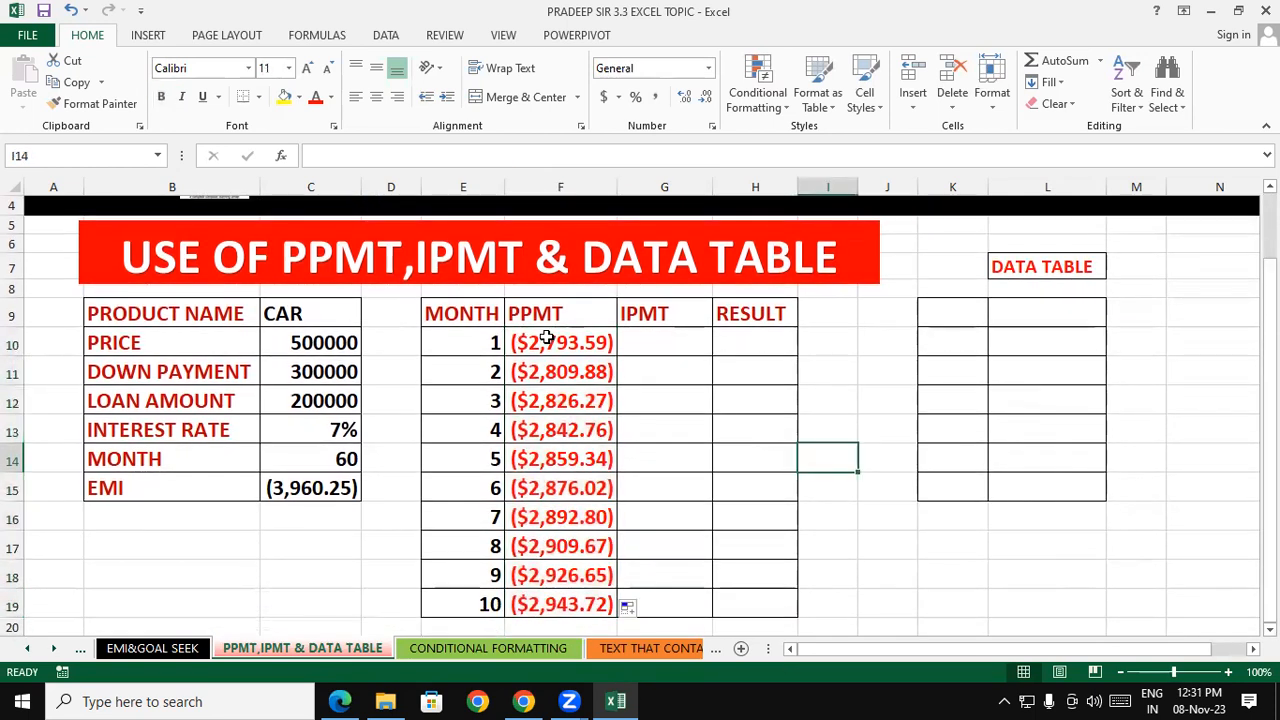
- Examine how the principal payments in the PPMT column change from month to month across months 1 to 10
click(547, 340)
click(590, 604)
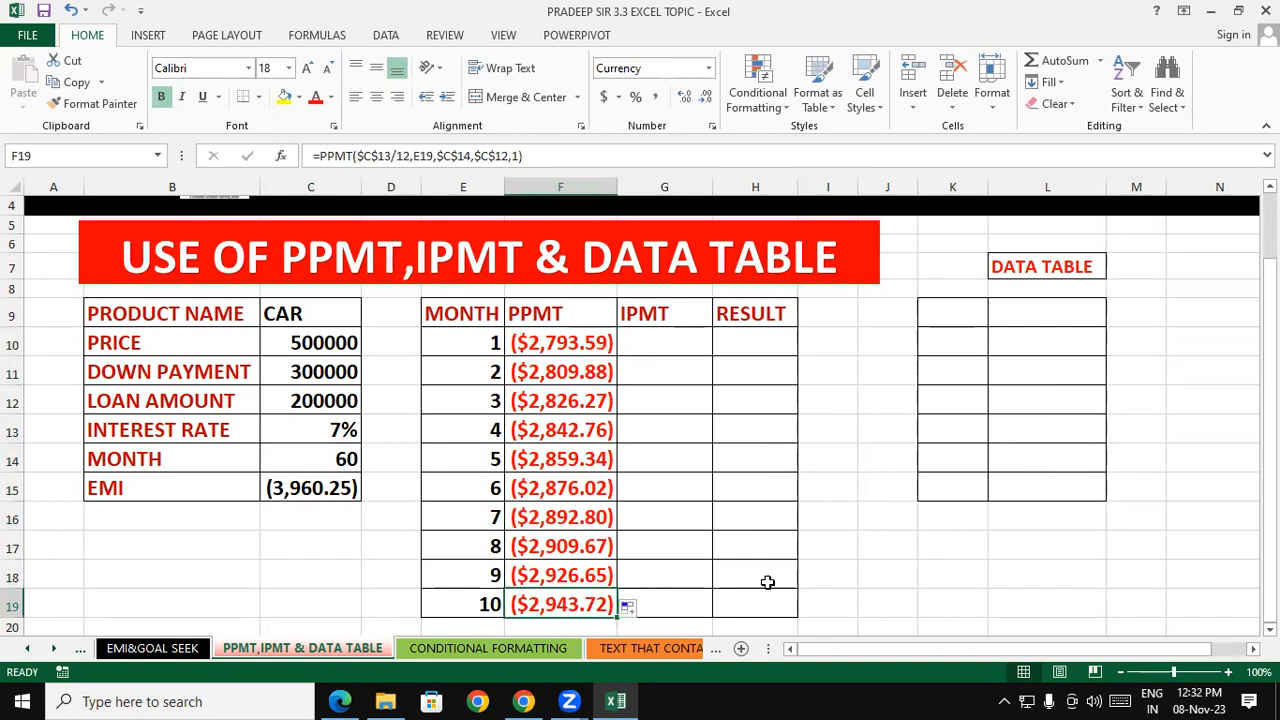
drag(558, 342, 566, 614)
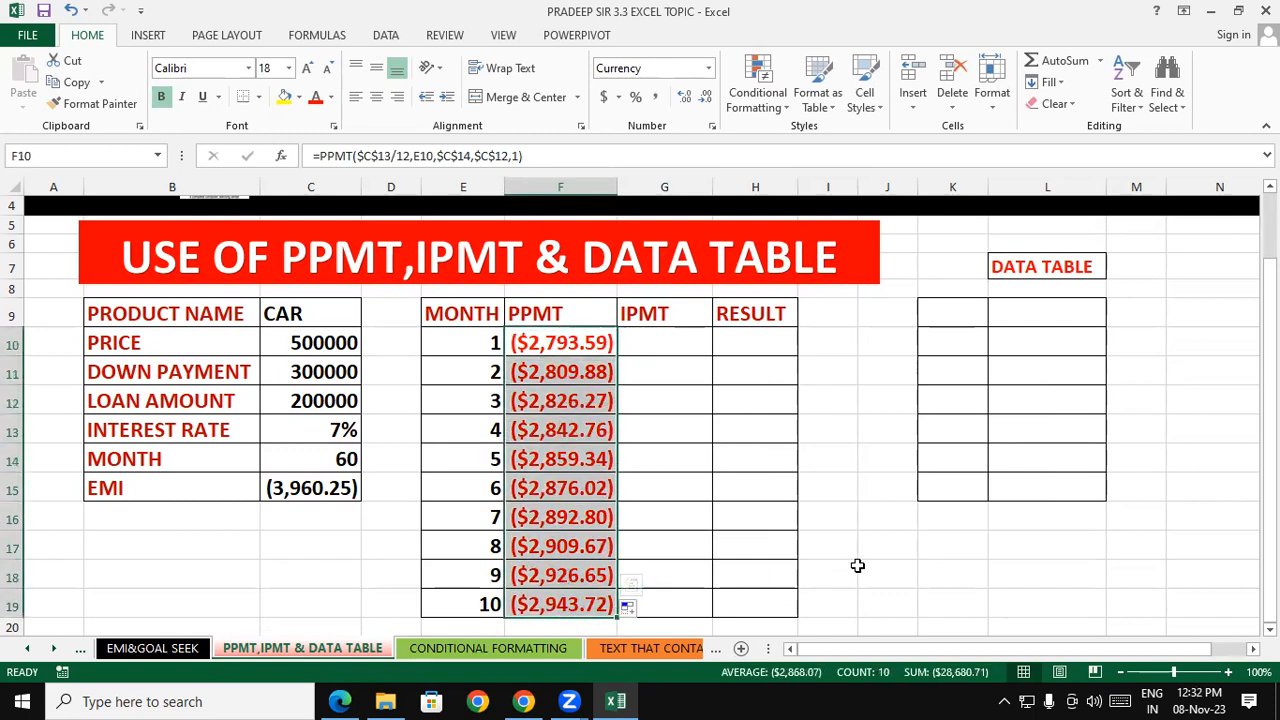
click(866, 545)
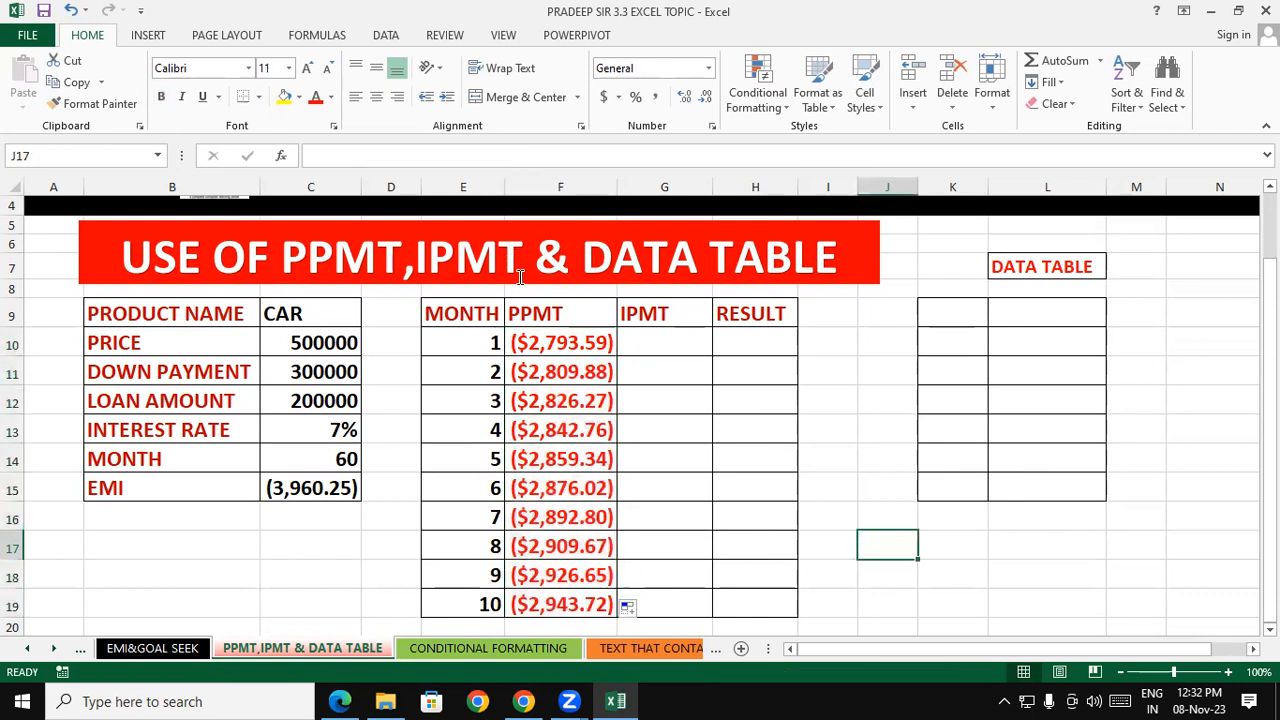
click(572, 338)
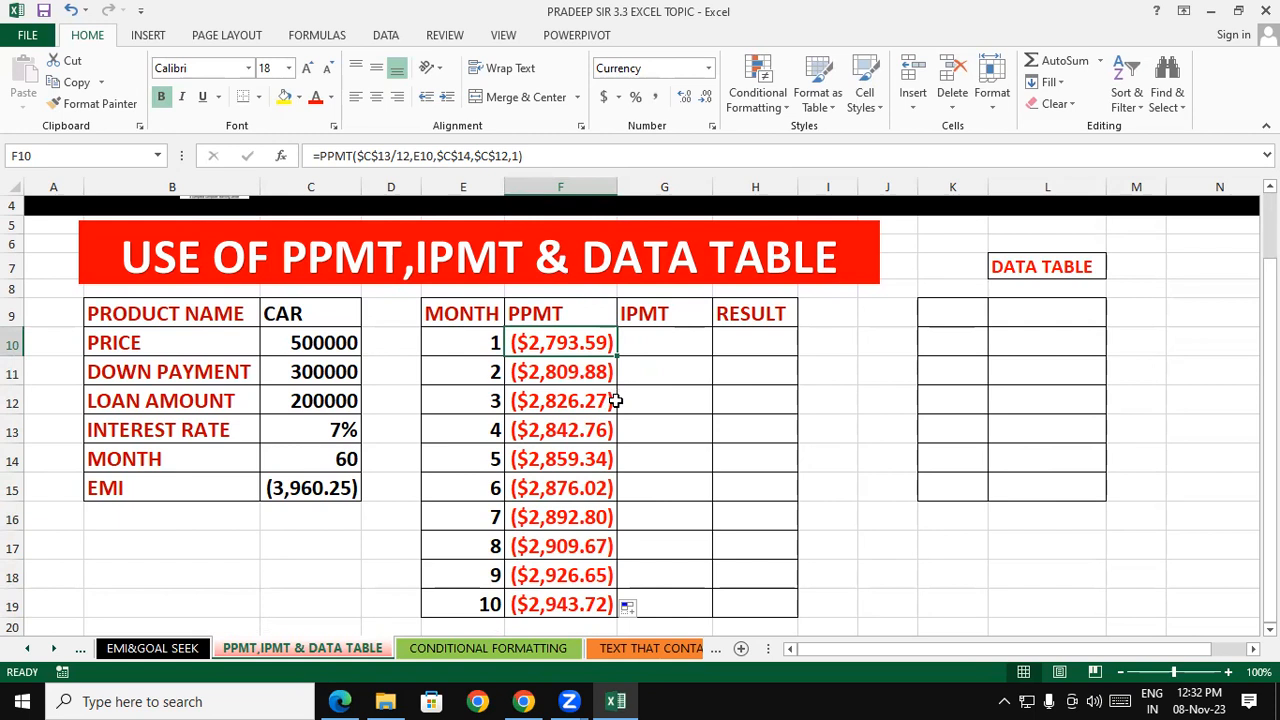
click(585, 374)
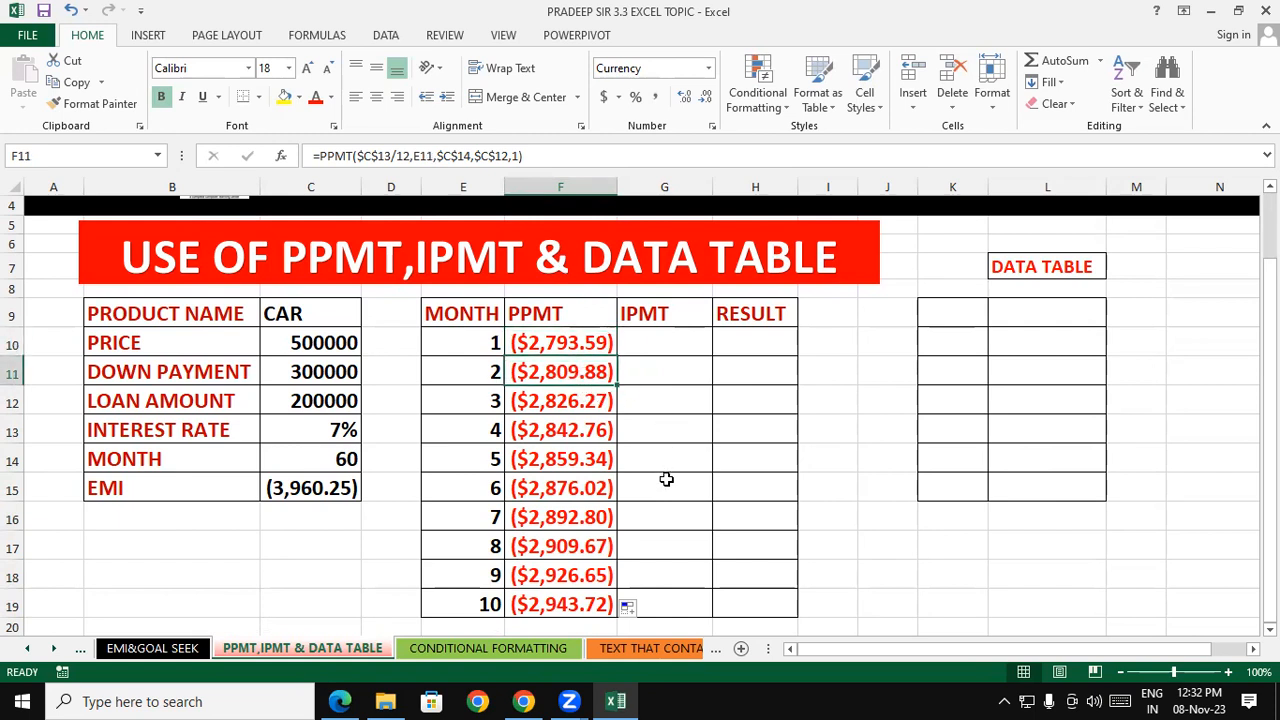
click(582, 401)
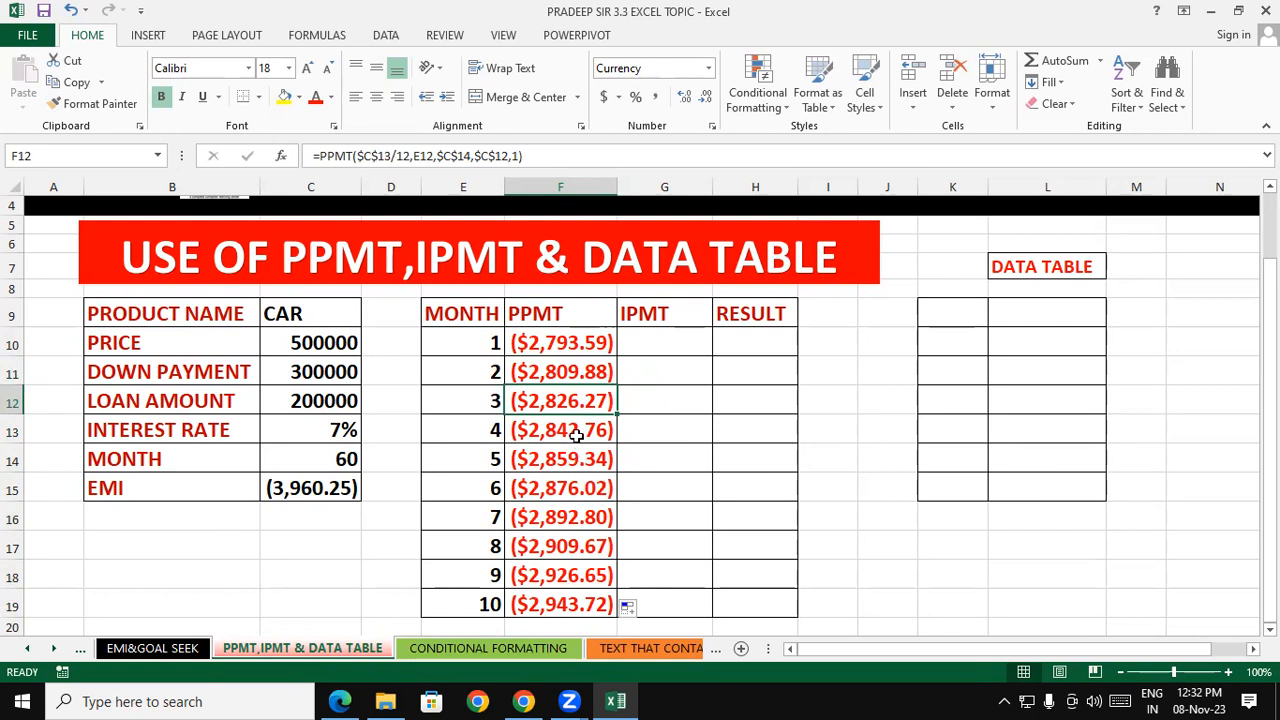
click(577, 443)
drag(550, 342, 562, 604)
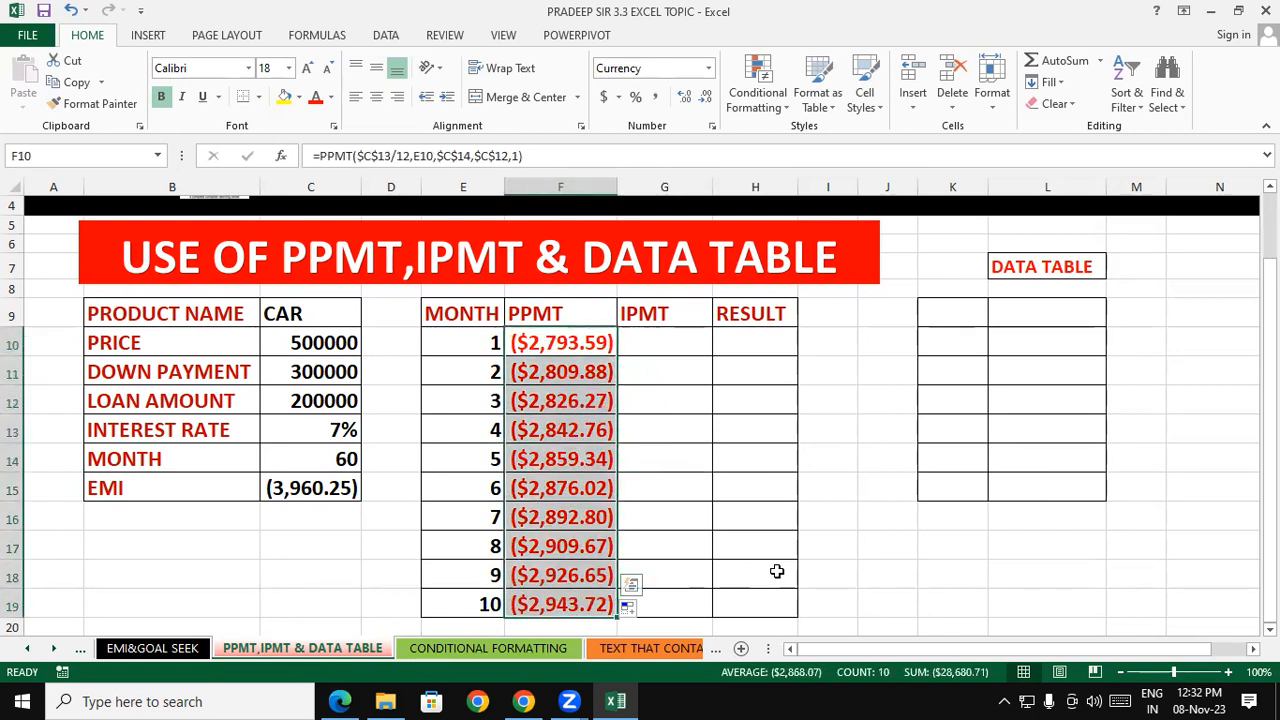
click(779, 568)
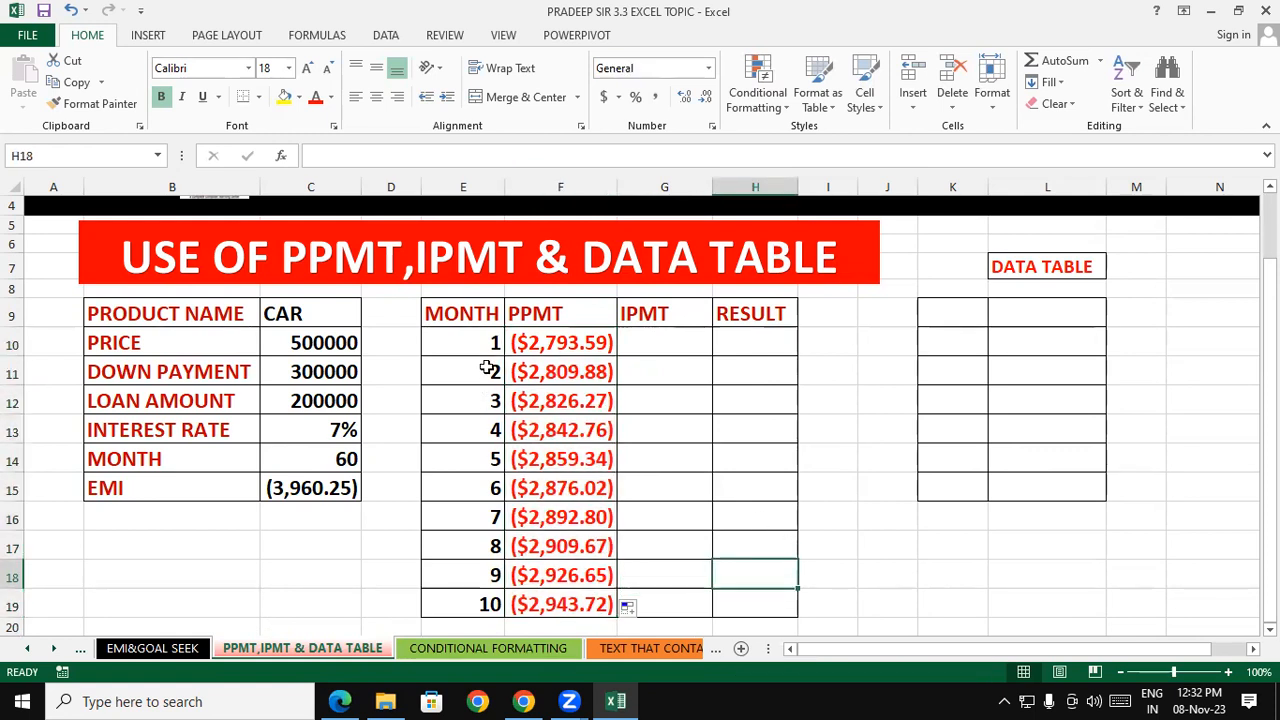
drag(485, 343, 490, 547)
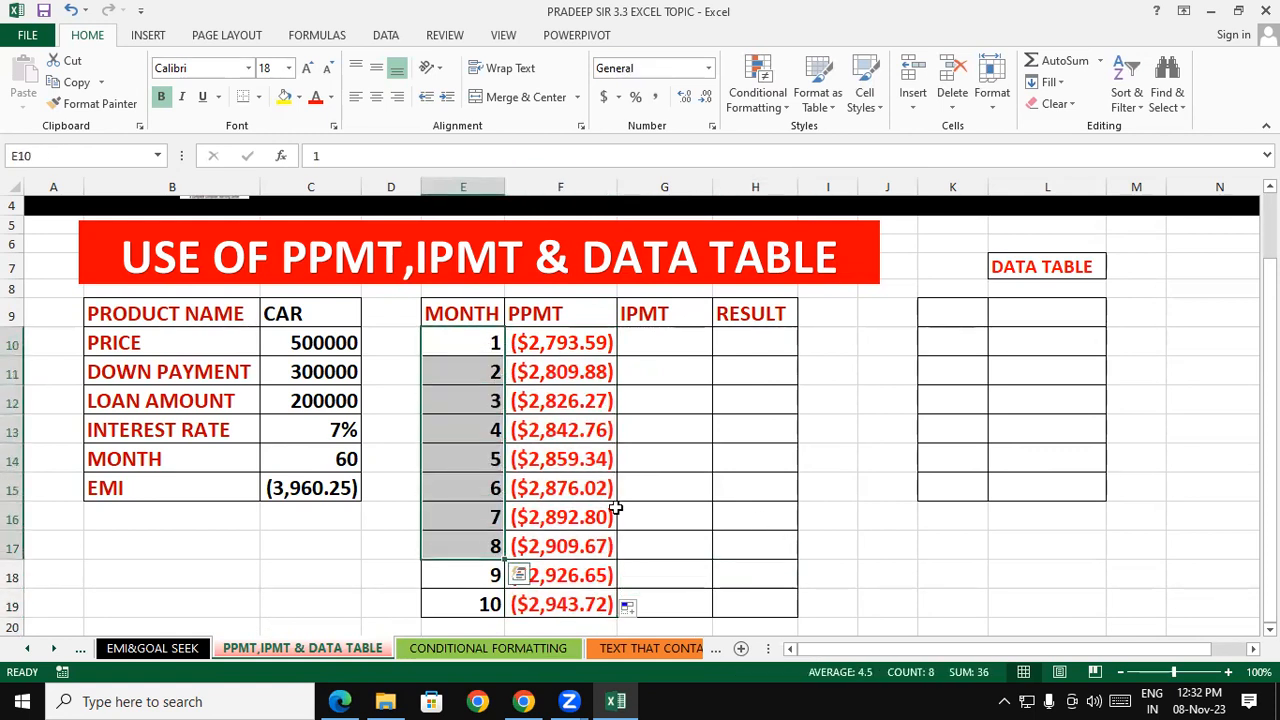
click(738, 484)
drag(460, 342, 460, 608)
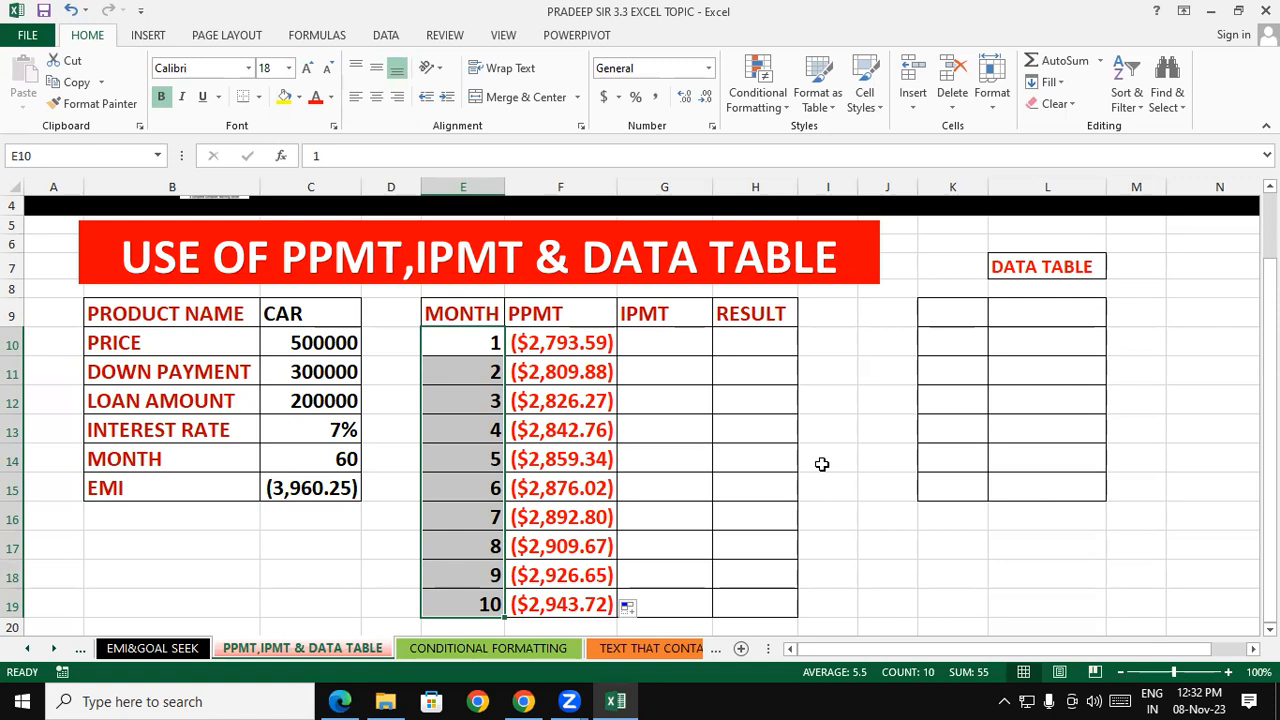
- Begin an IPMT formula in G10 with $C$13/12 as the rate and E10 as the period
click(671, 345)
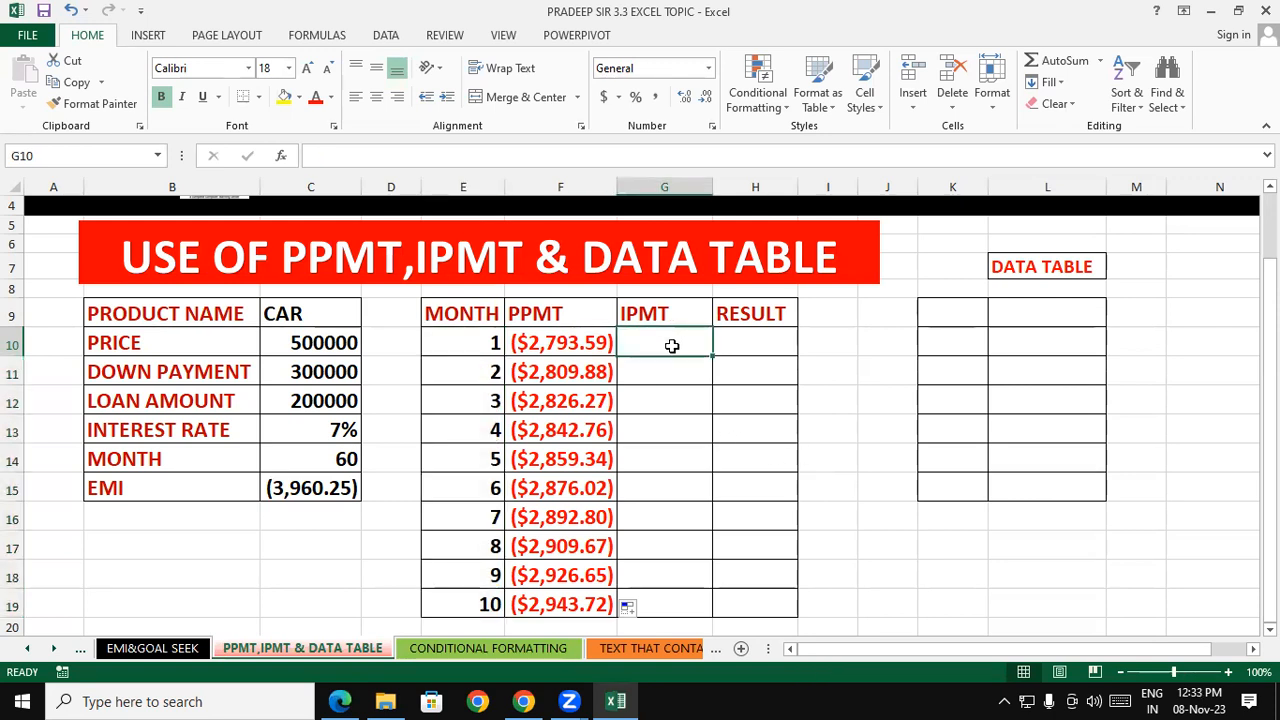
text(=ipmt)
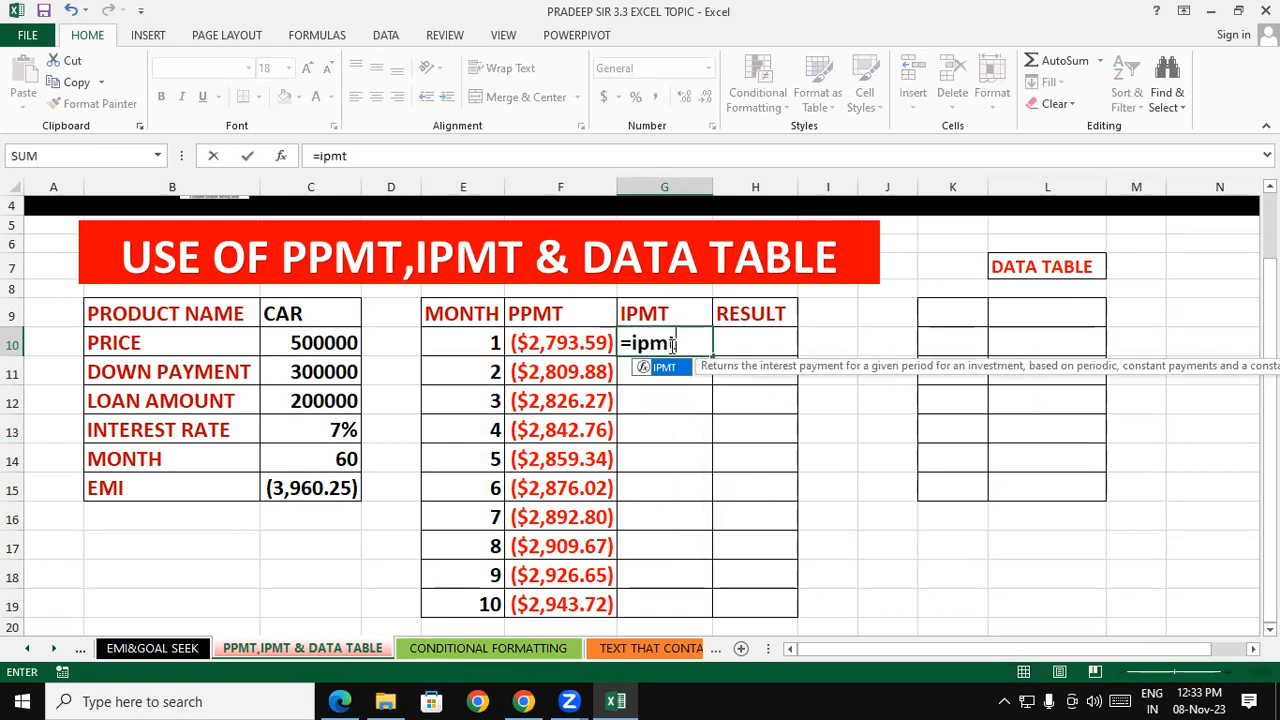
text(()
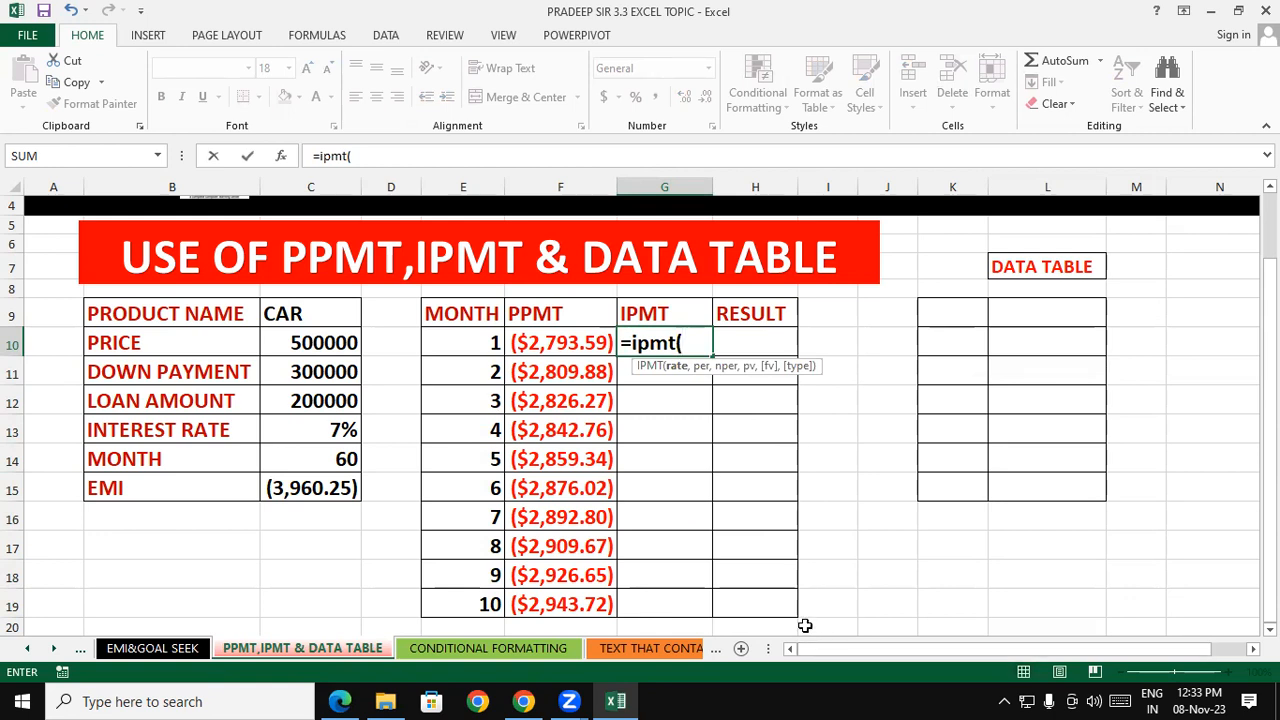
click(324, 429)
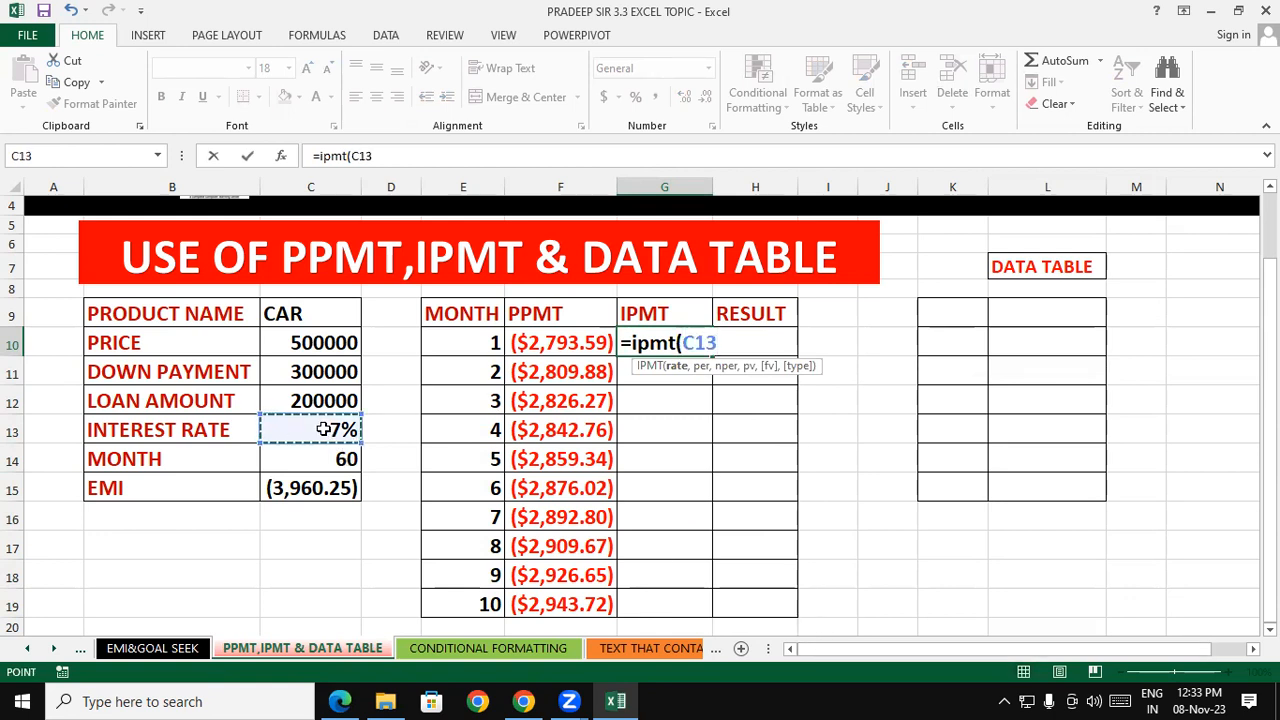
key(F4)
text(/12)
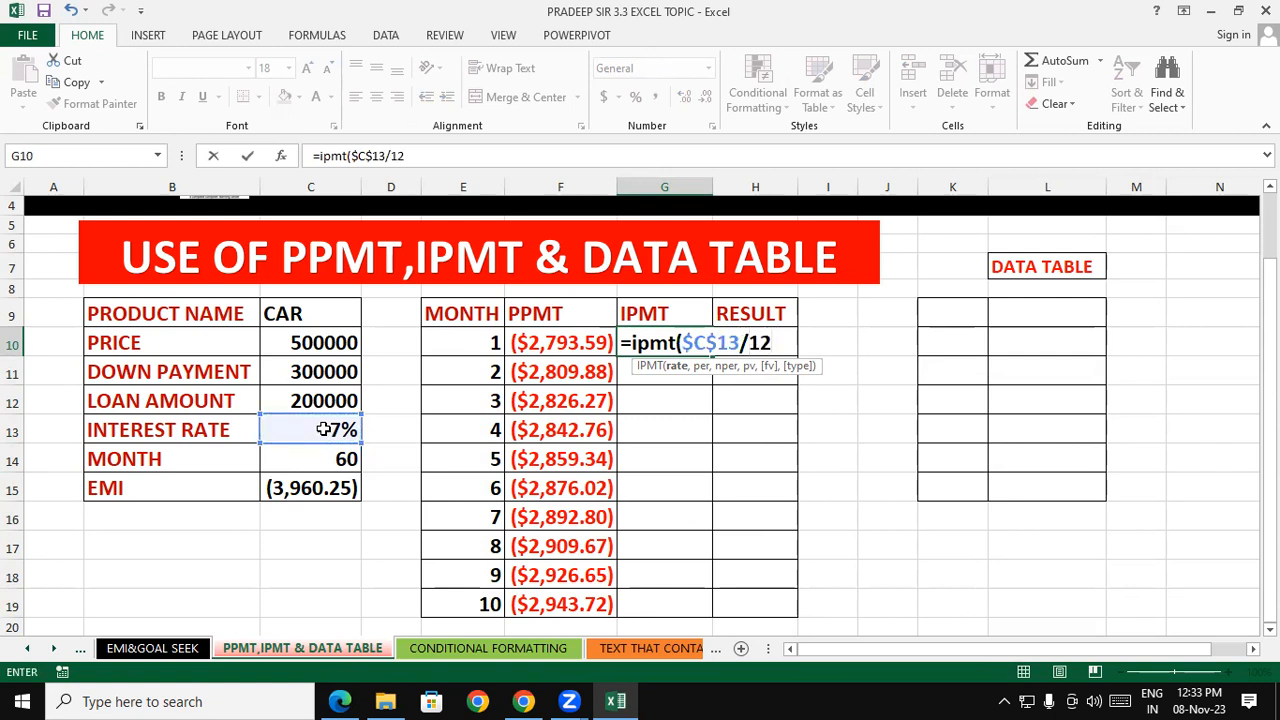
text(,)
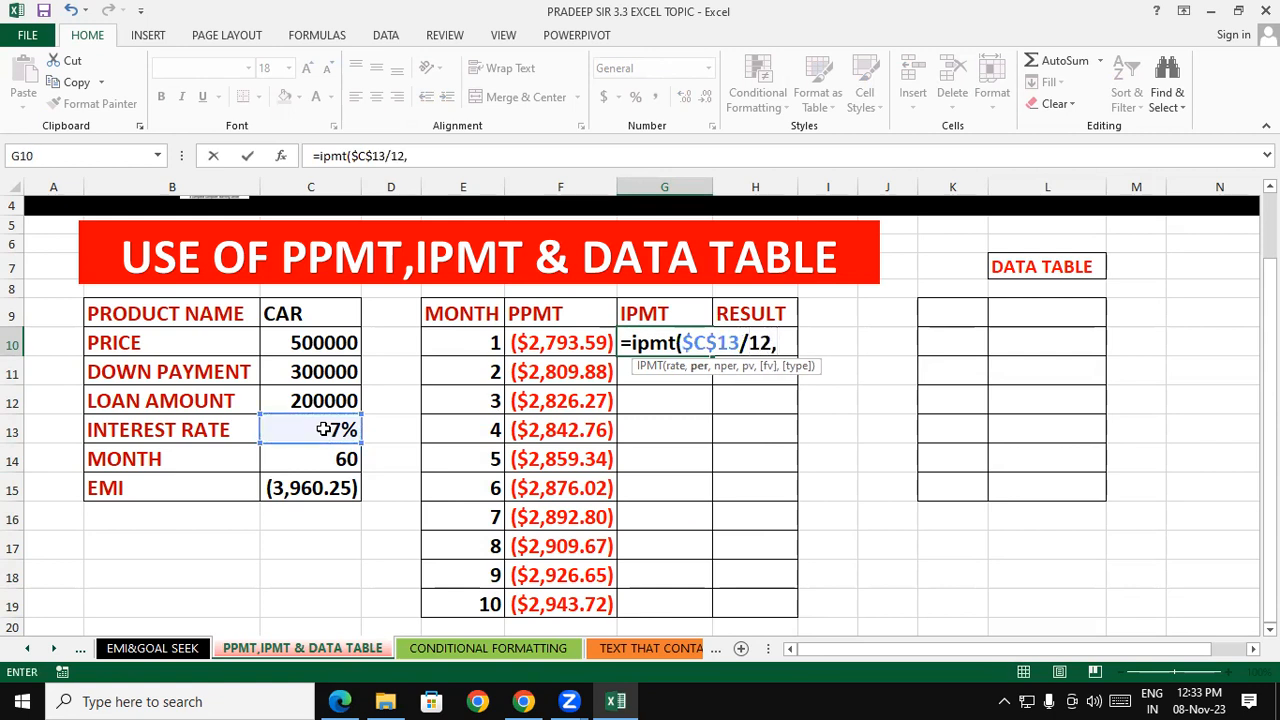
click(451, 342)
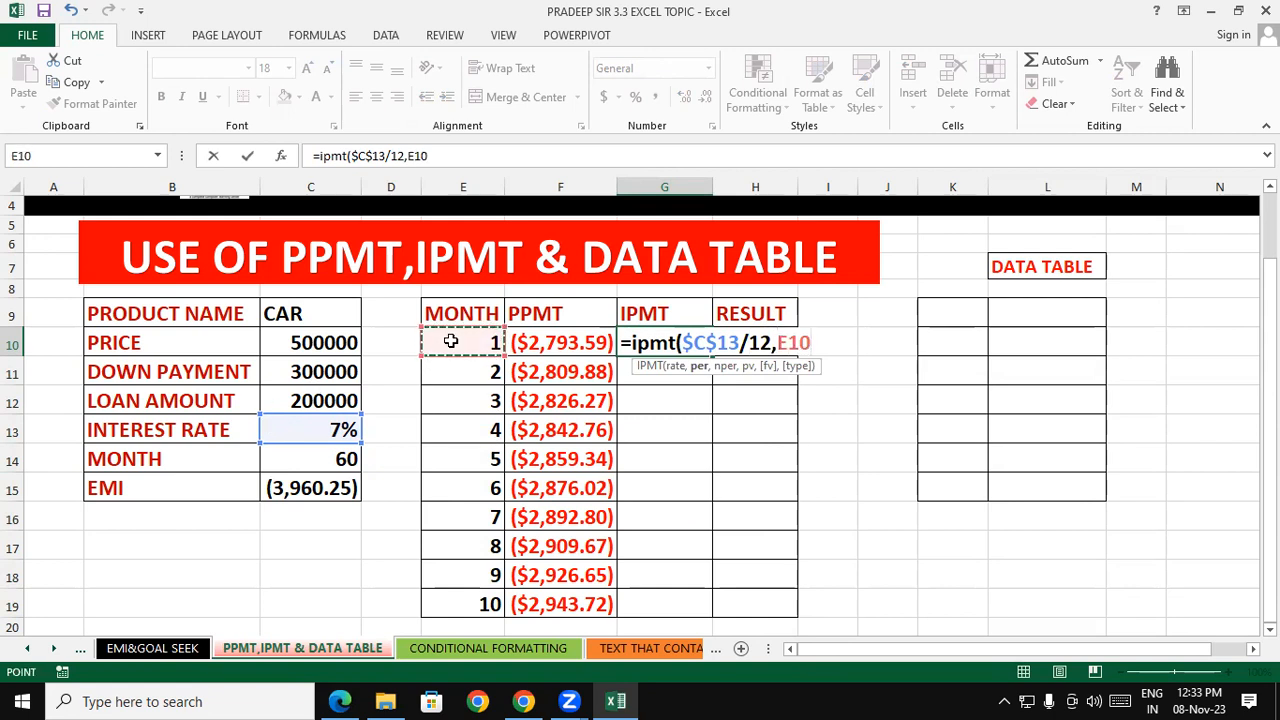
text(,)
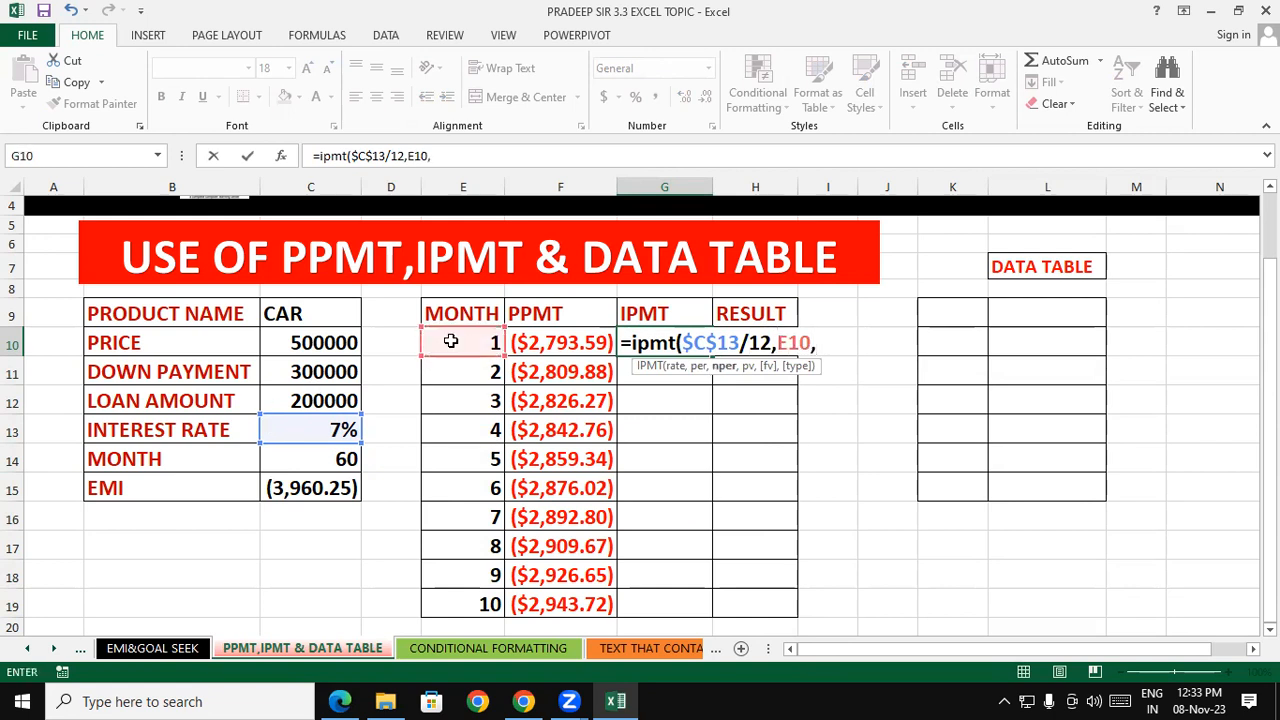
- Complete the G10 IPMT formula with $C$14 as number of periods, $C$12 as present value and 1 as the fifth argument
click(328, 458)
key(F4)
text(,)
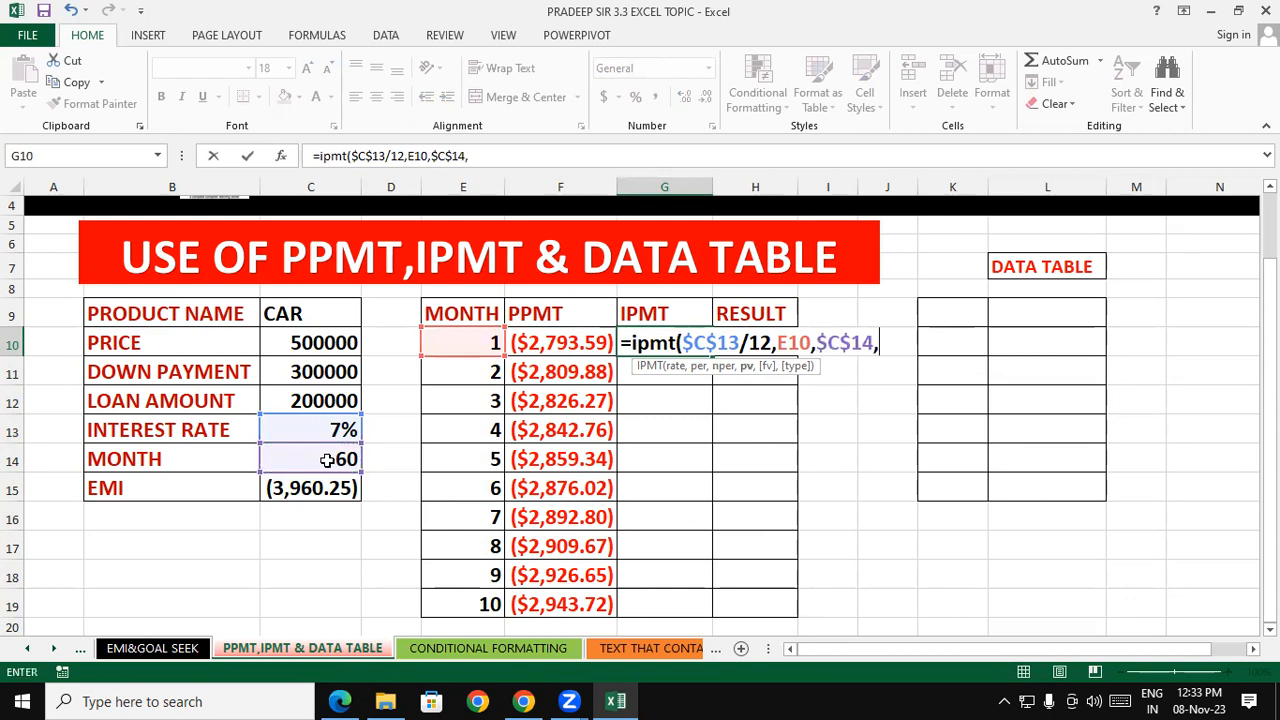
click(313, 401)
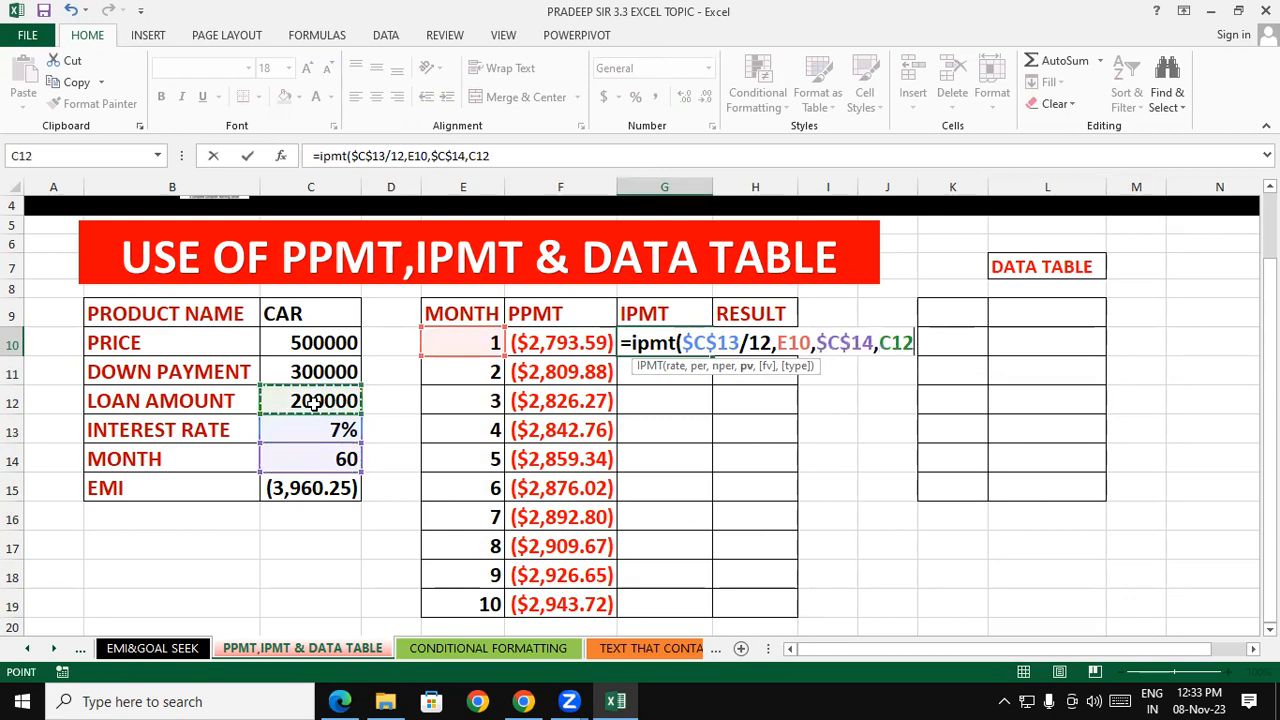
key(F4)
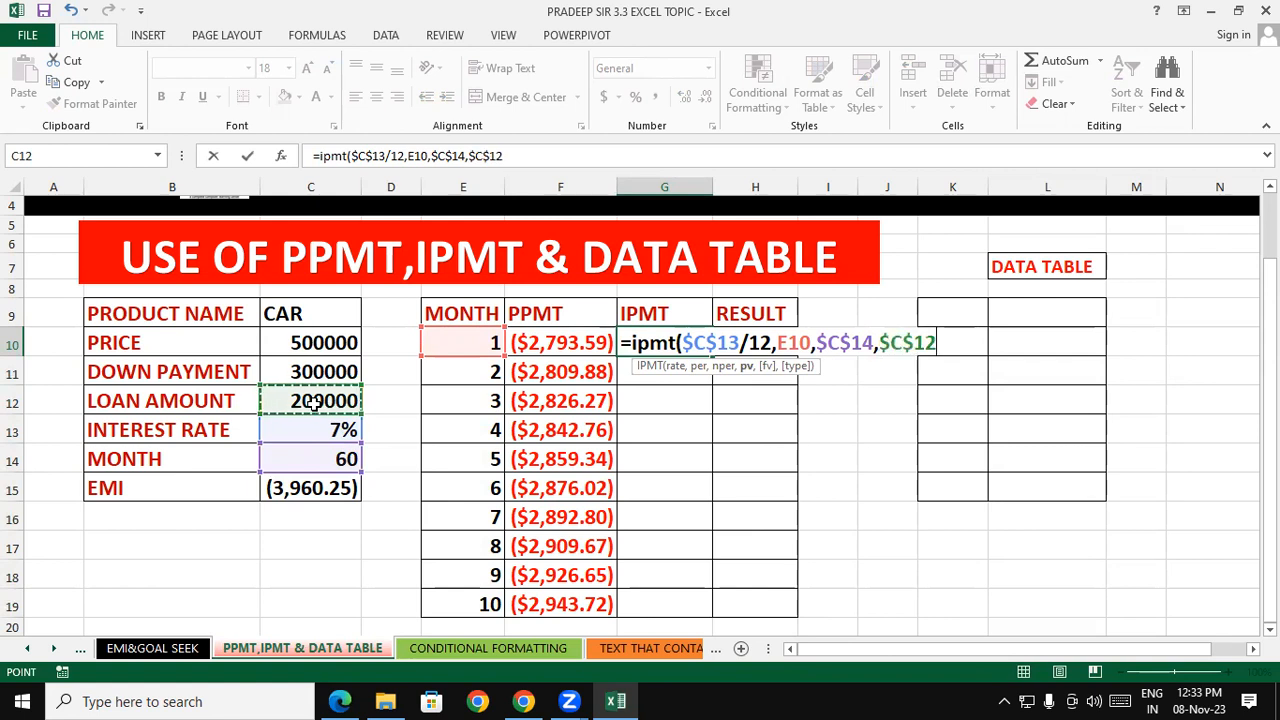
text(,1)
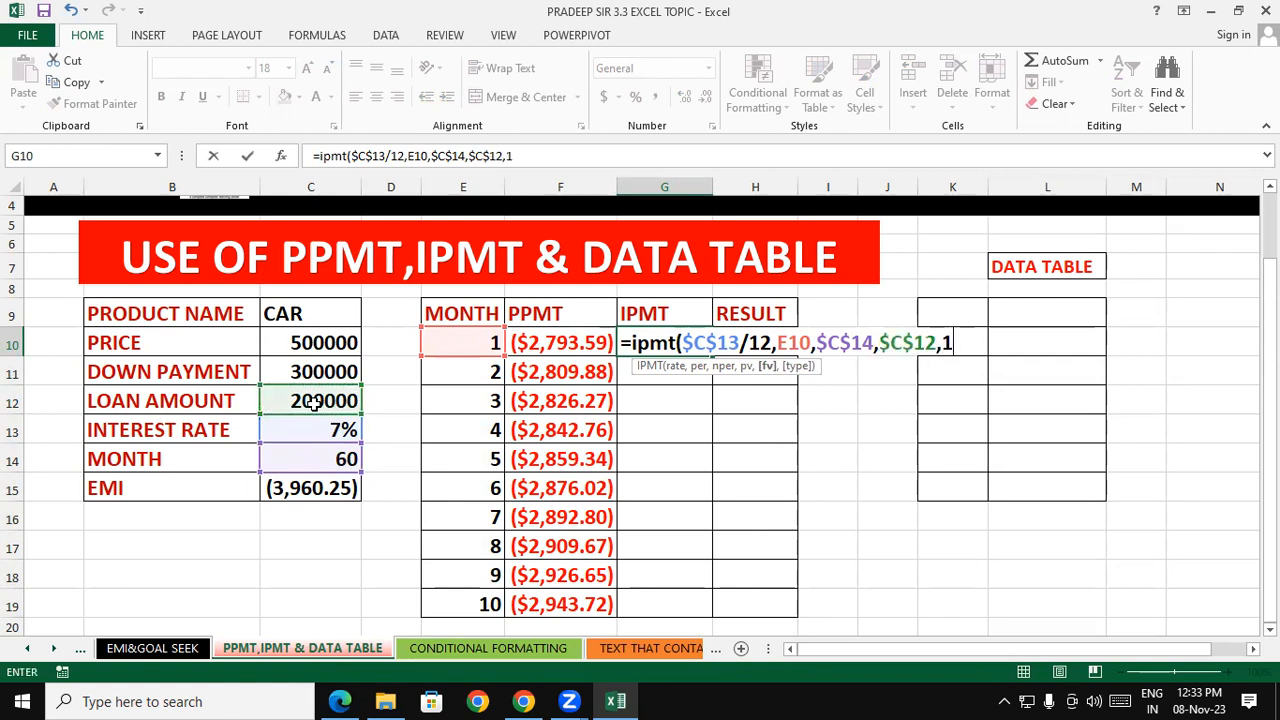
text())
key(Return)
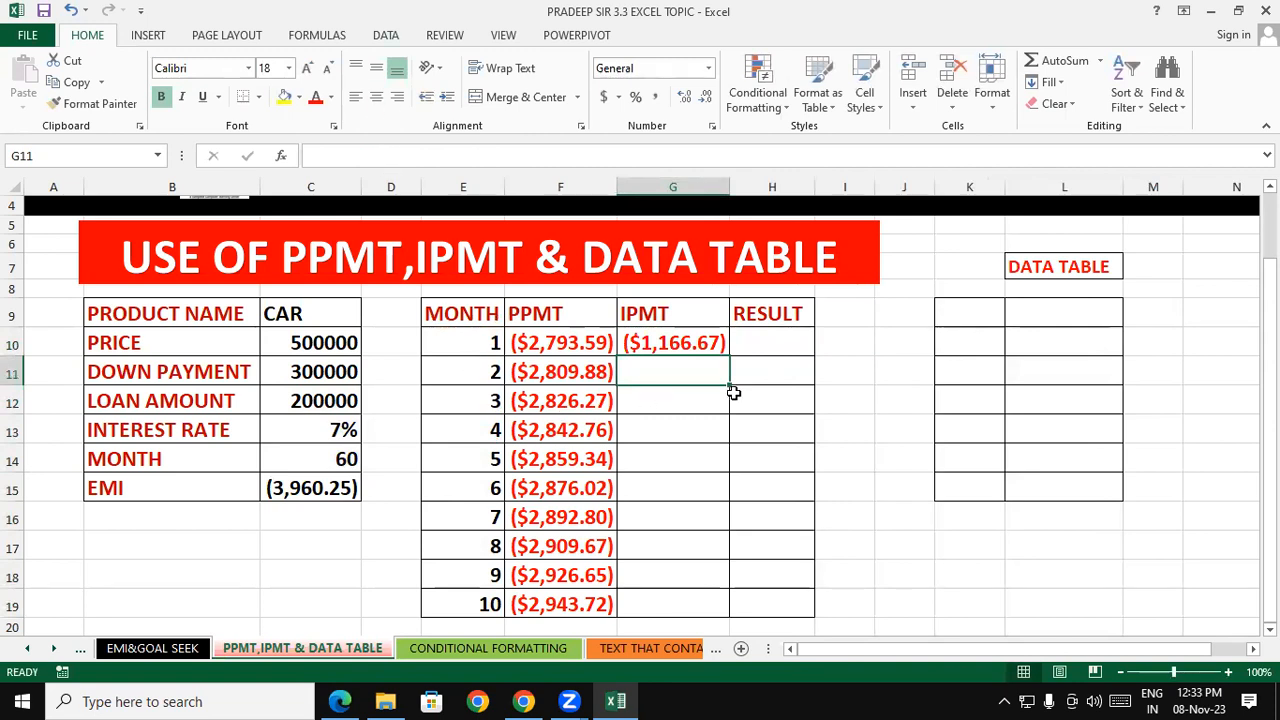
- Fill the G10 IPMT formula down through G19 for all ten months
click(690, 345)
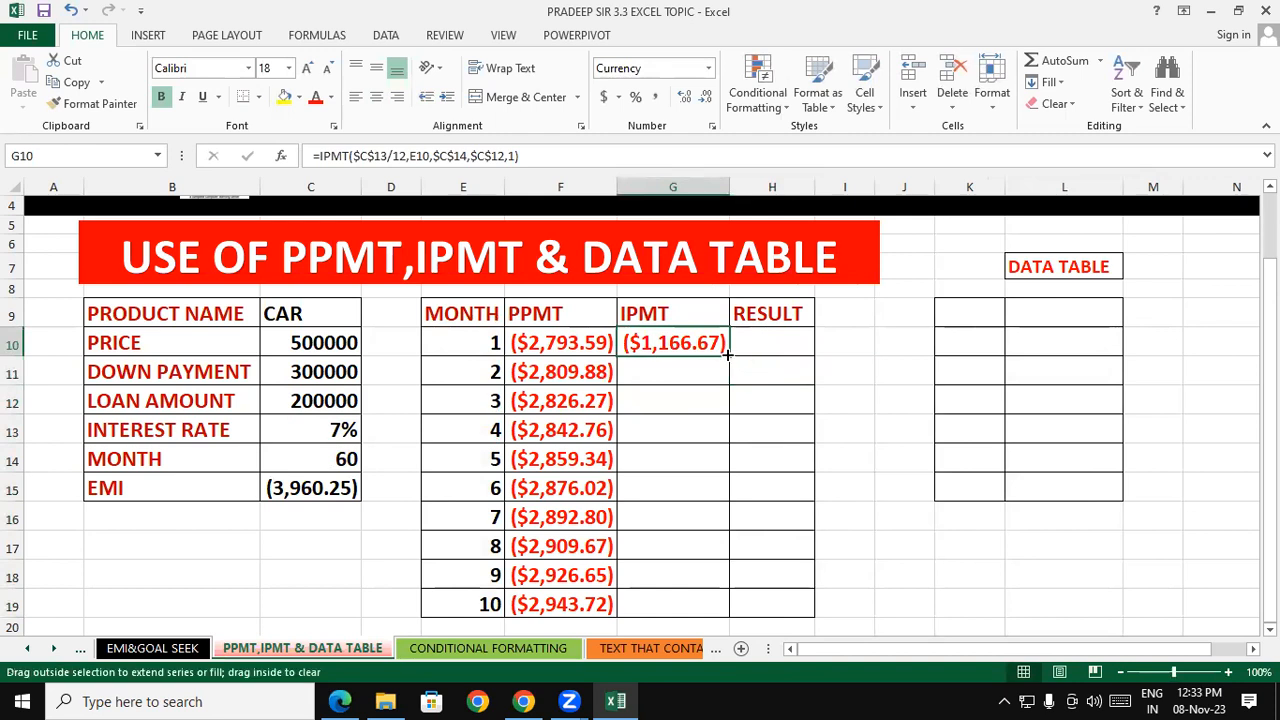
double_click(727, 355)
click(818, 402)
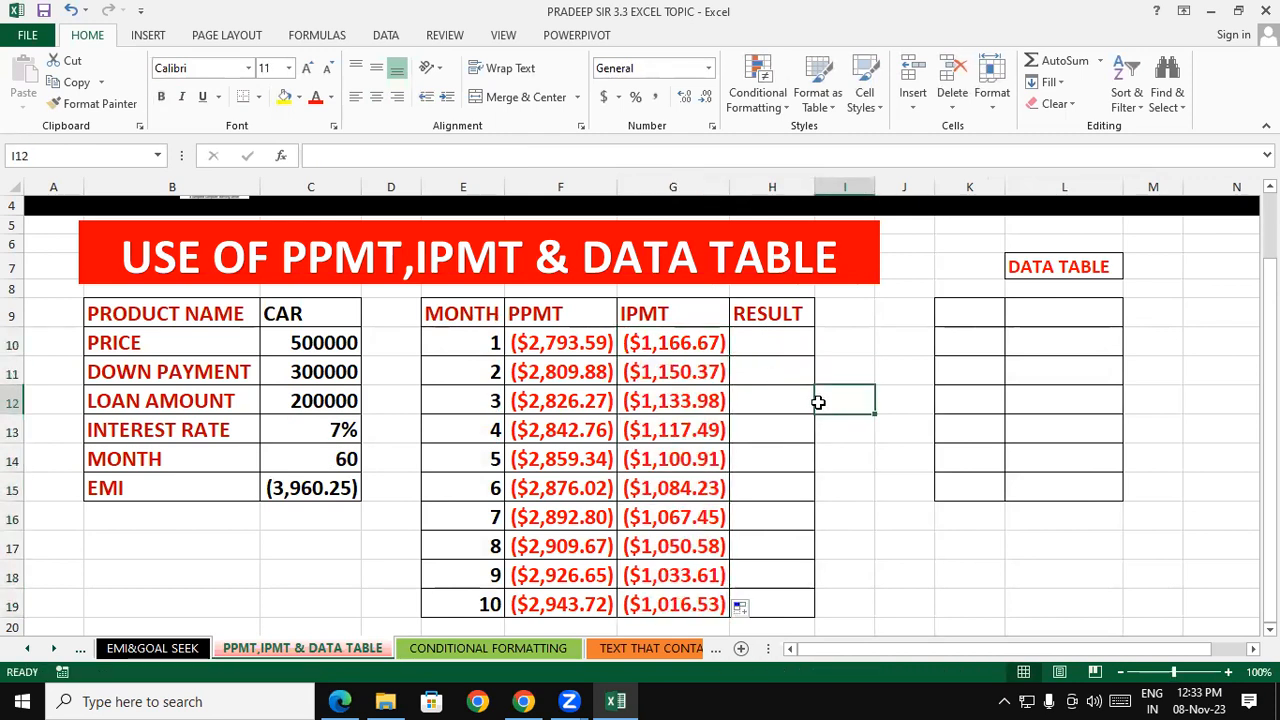
- Compare the PPMT and IPMT amounts for months 1 and 10, and check the empty RESULT column and the EMI cell
drag(548, 342, 557, 605)
drag(688, 345, 680, 605)
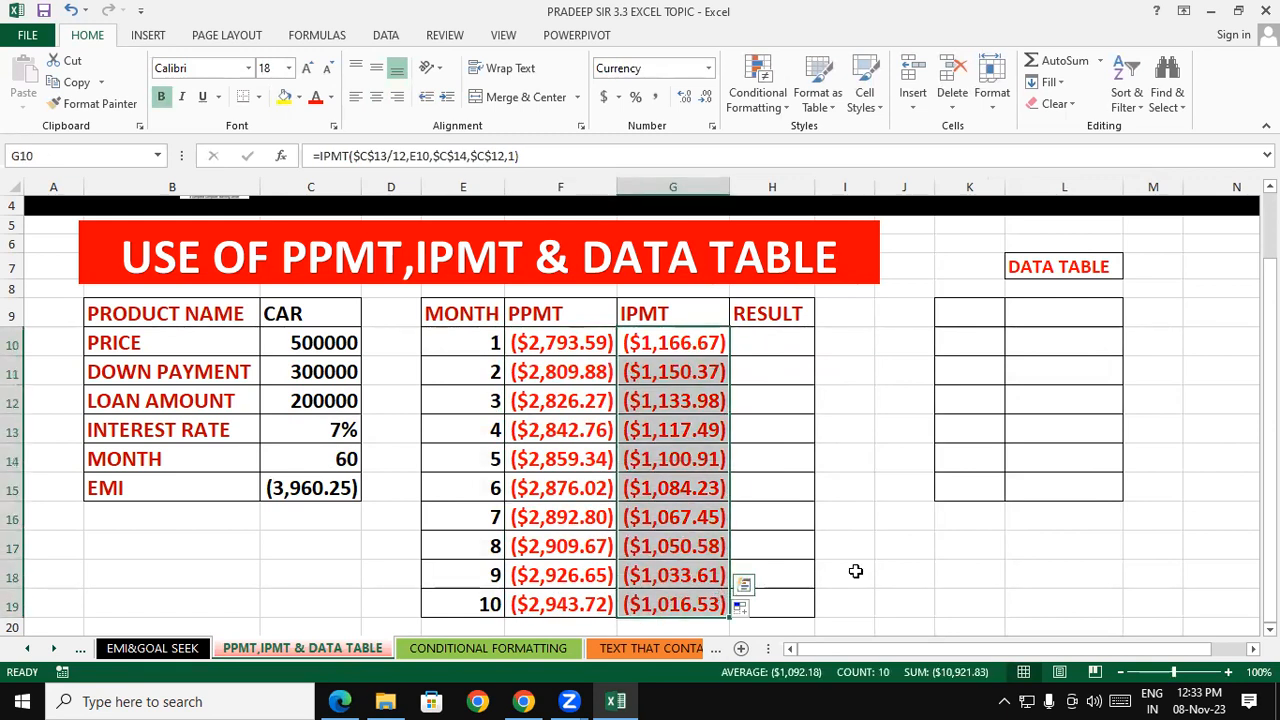
click(861, 563)
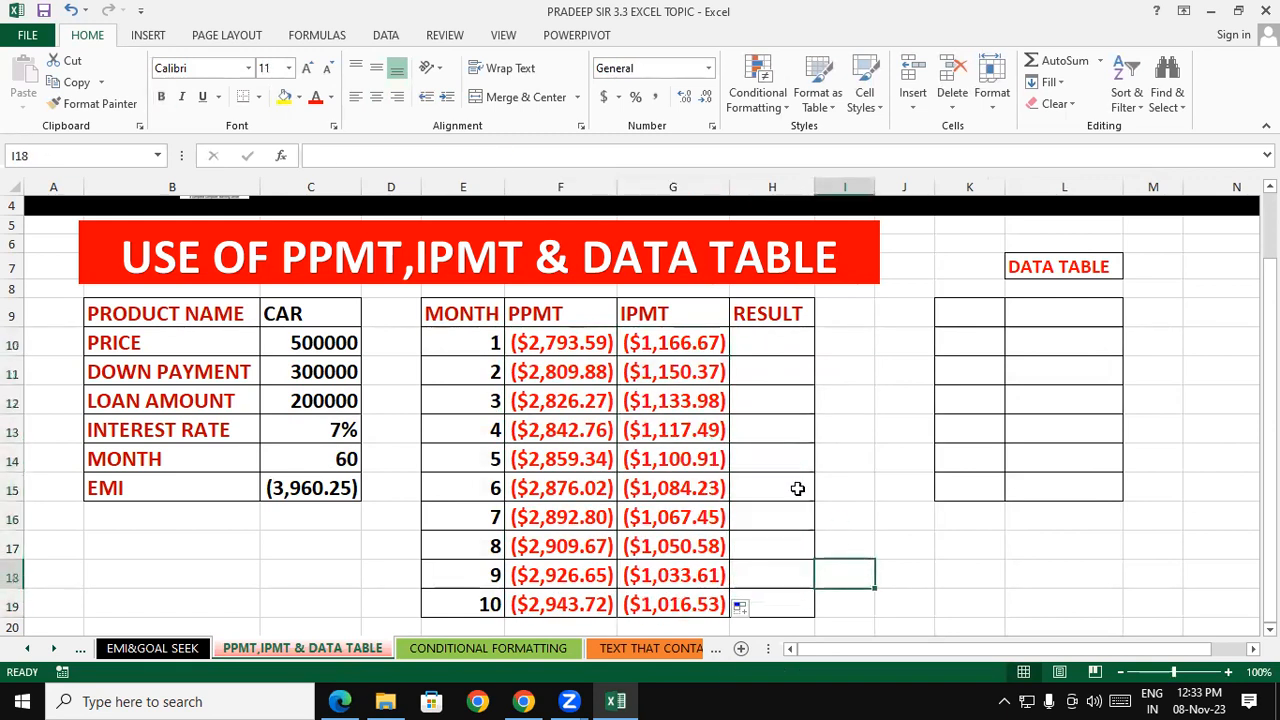
click(590, 345)
click(713, 346)
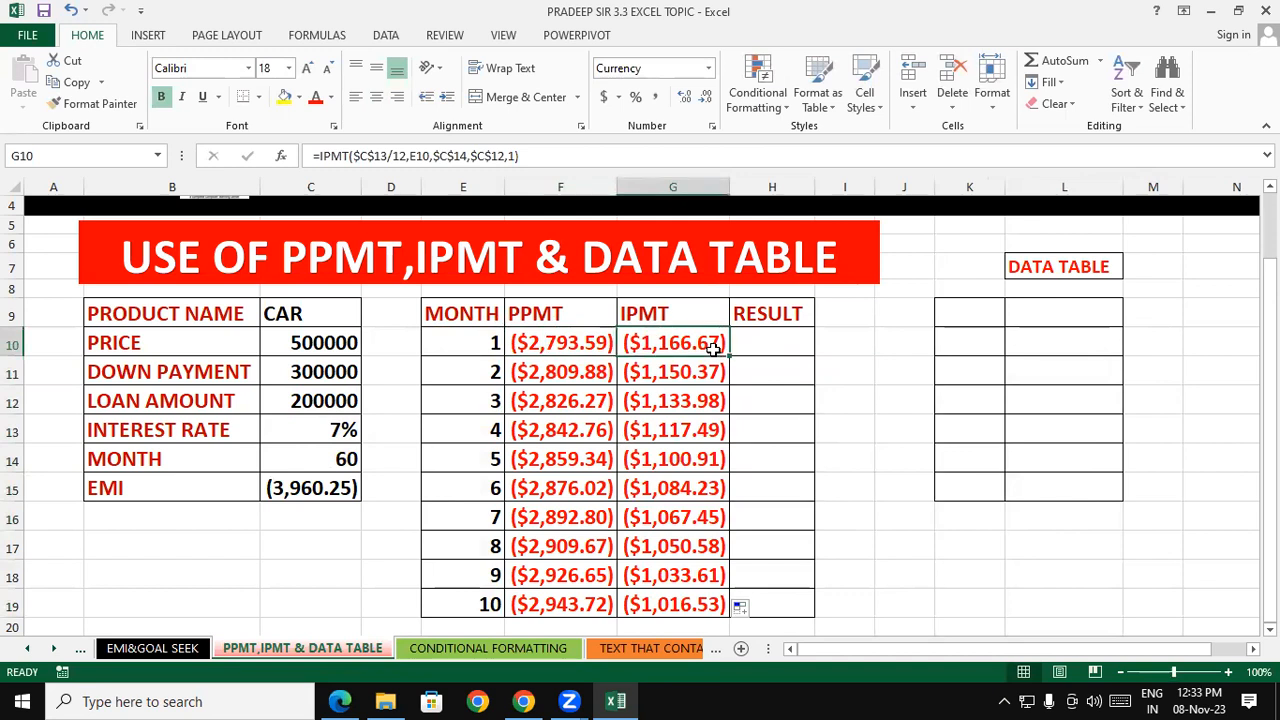
click(593, 345)
click(695, 334)
click(583, 606)
click(692, 606)
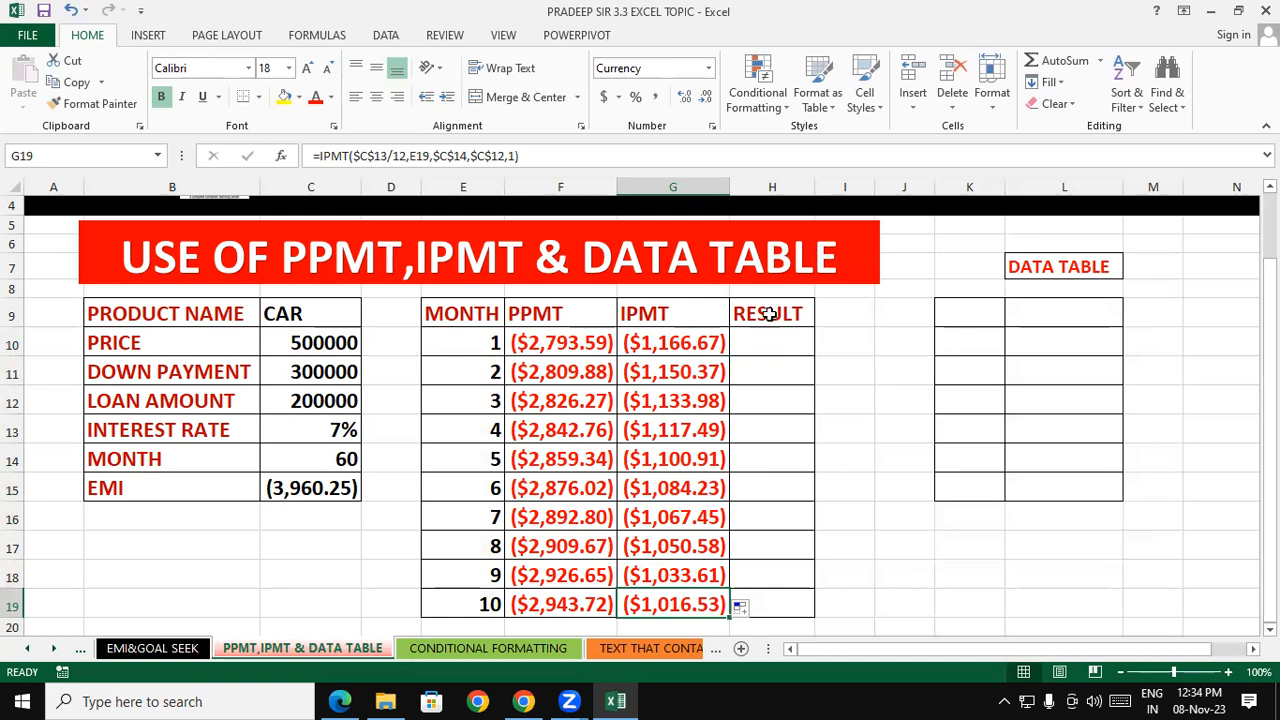
click(758, 343)
click(305, 490)
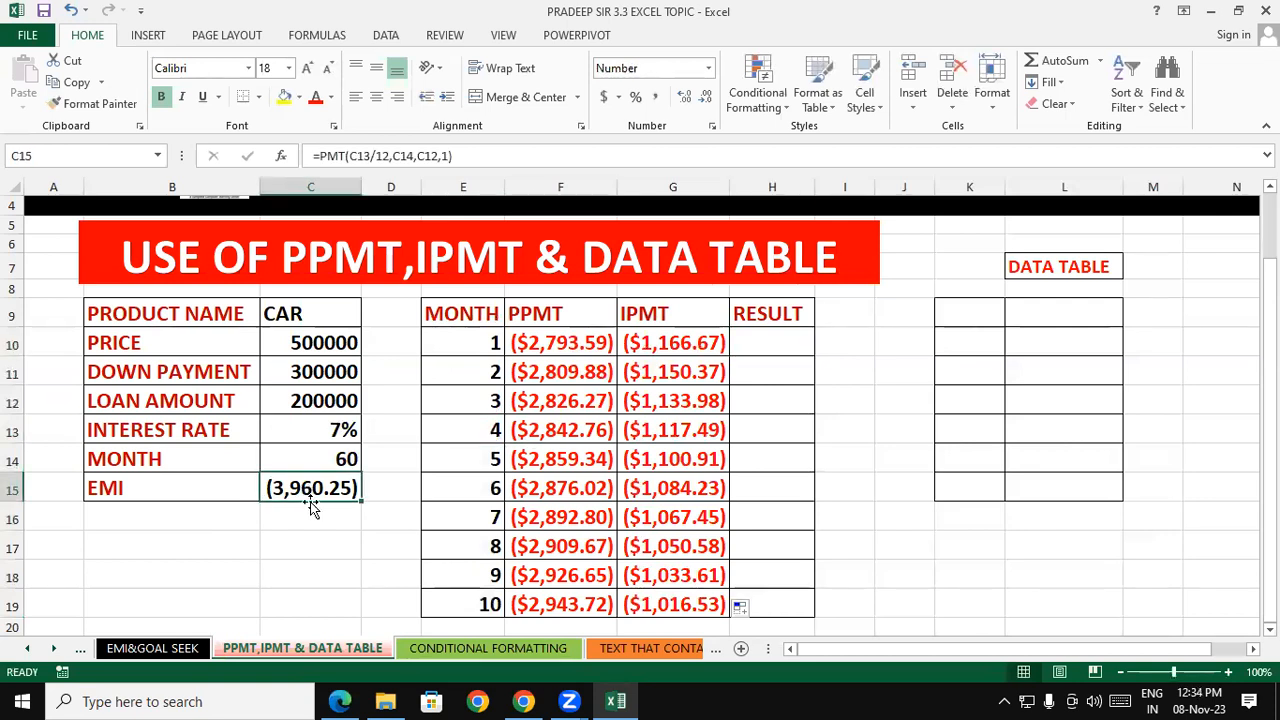
- Examine how the monthly PPMT and IPMT amounts in F10:G19 relate to the EMI in C15 and the RESULT column
click(323, 541)
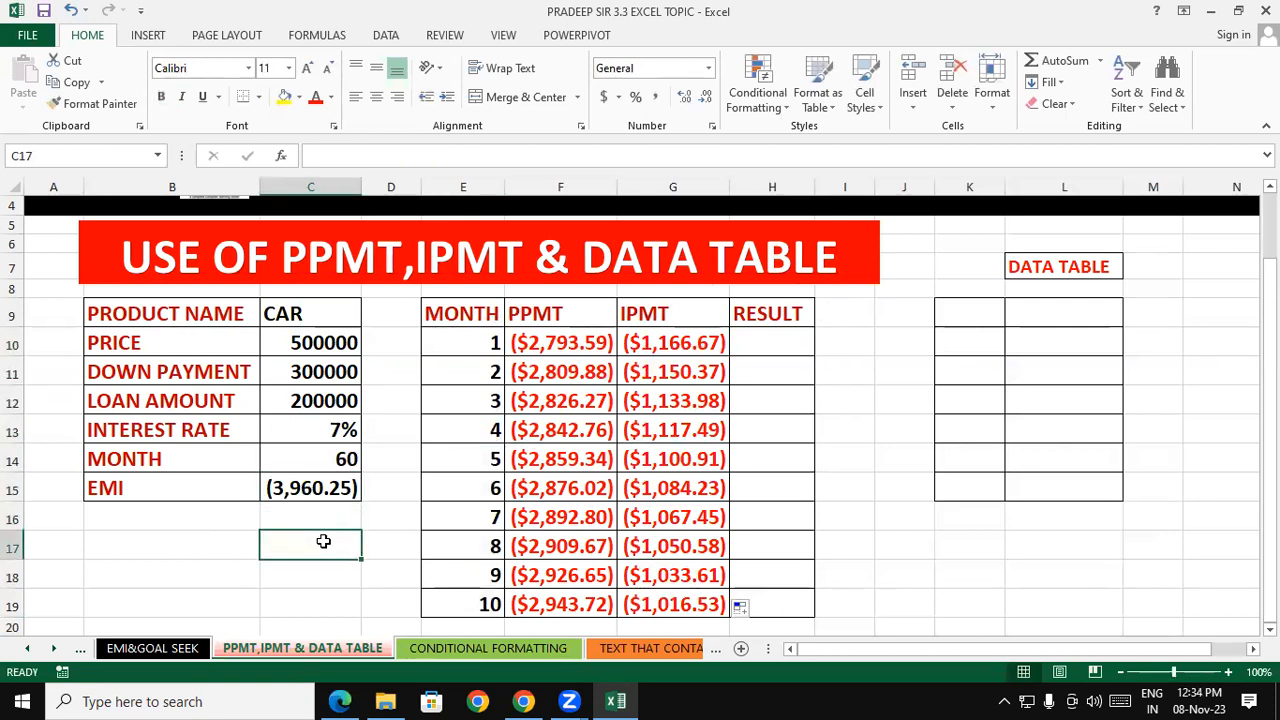
click(866, 463)
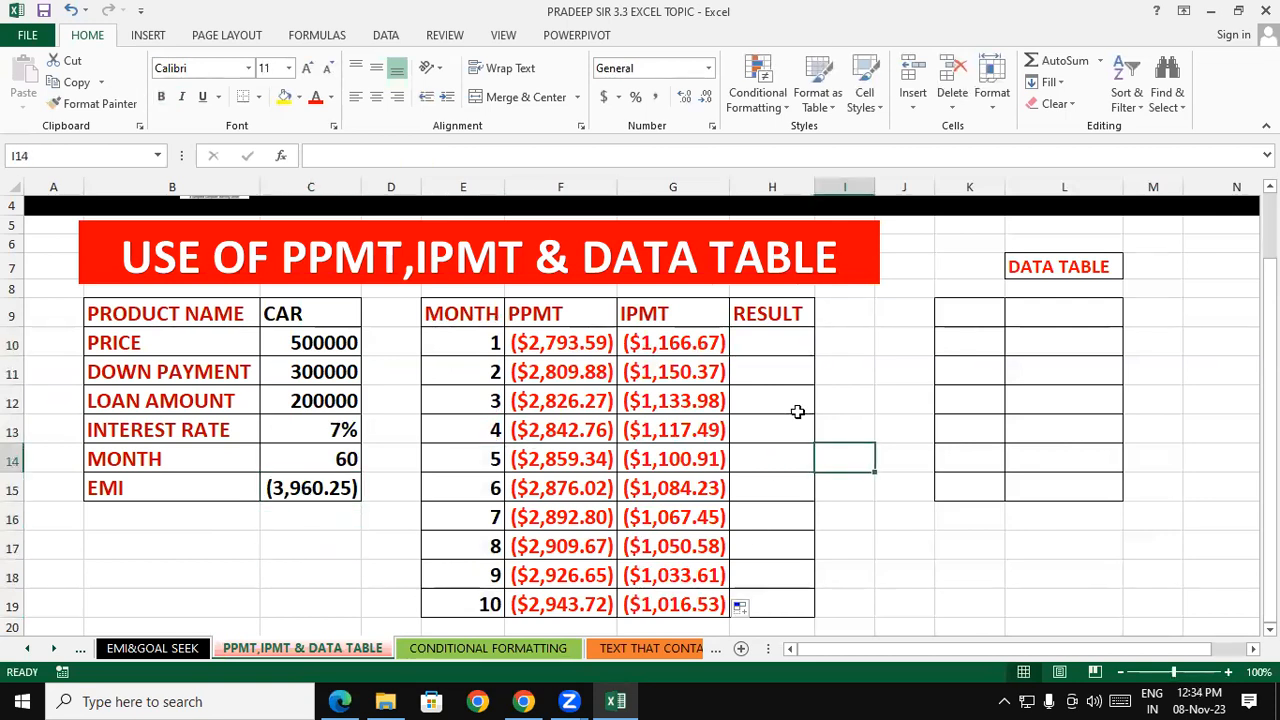
drag(558, 338, 560, 604)
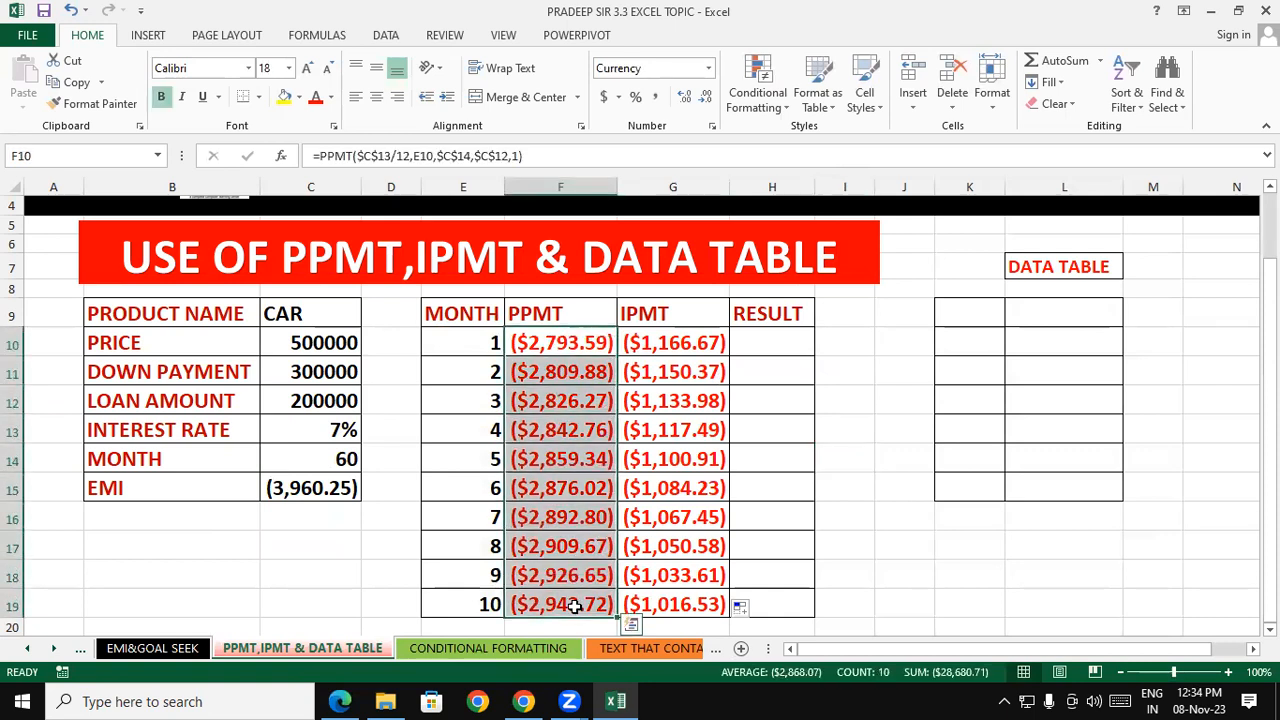
drag(690, 350, 694, 604)
click(836, 536)
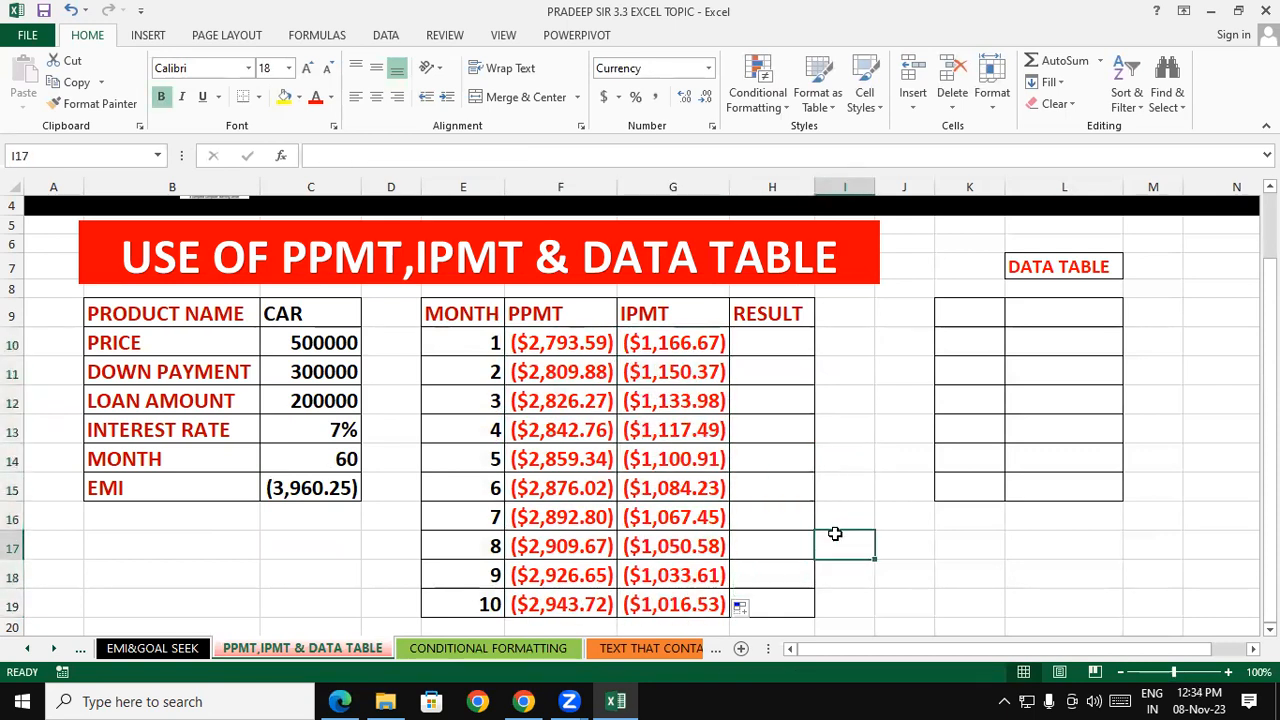
click(741, 344)
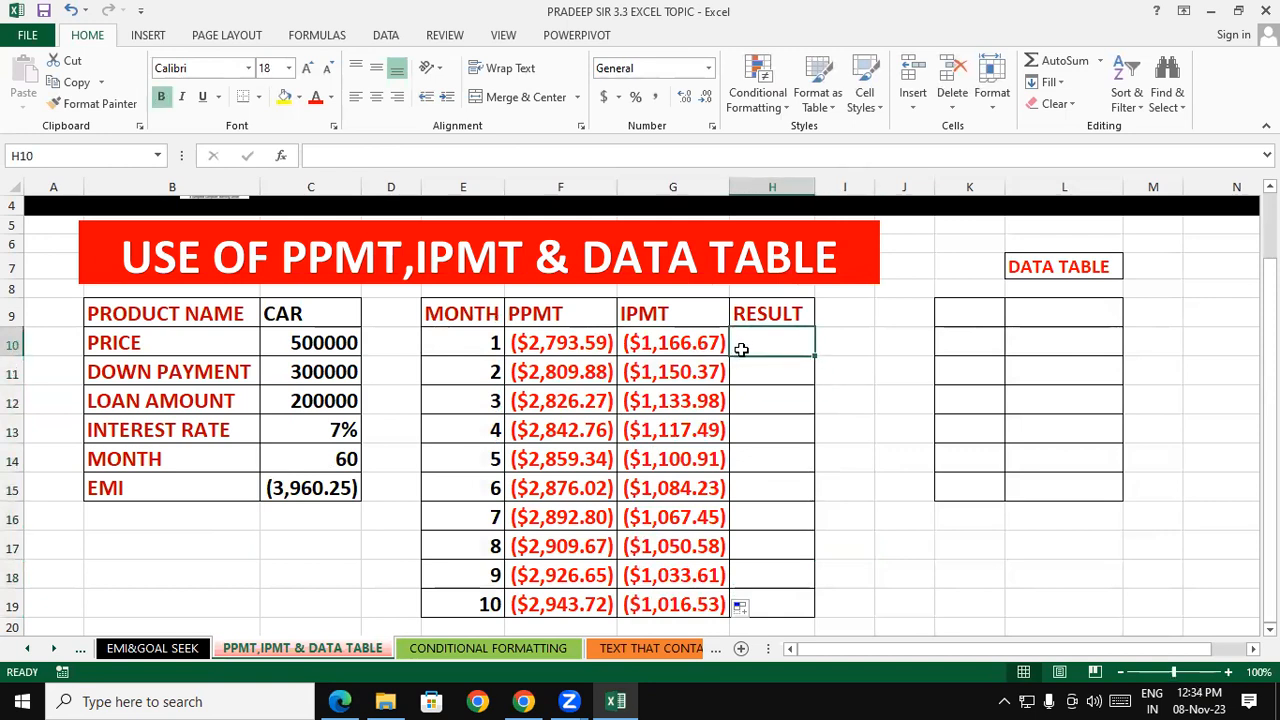
click(318, 480)
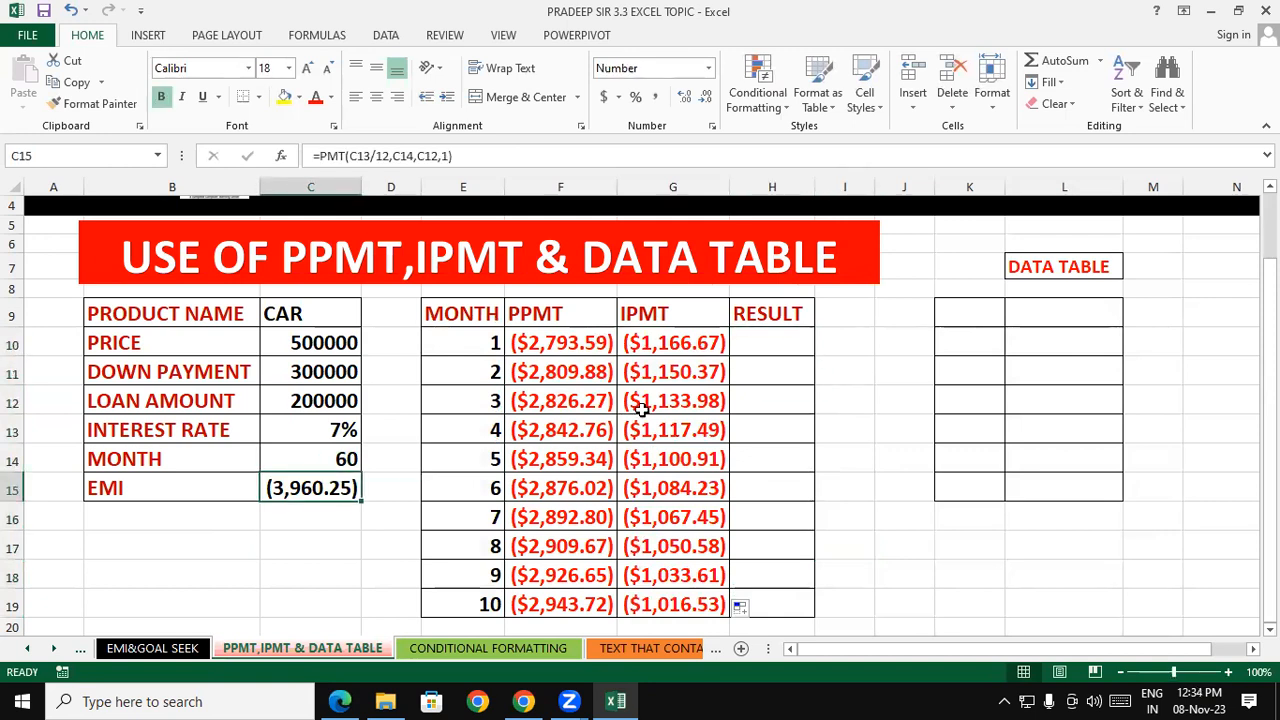
click(767, 339)
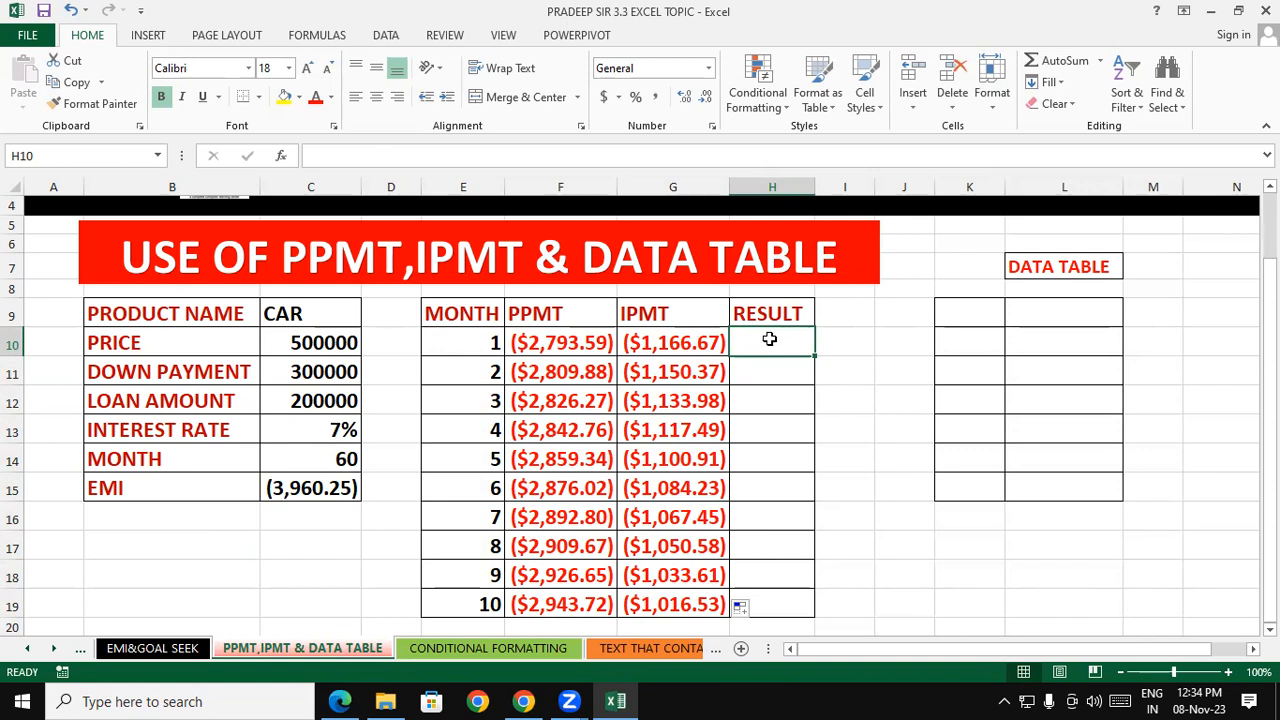
click(785, 455)
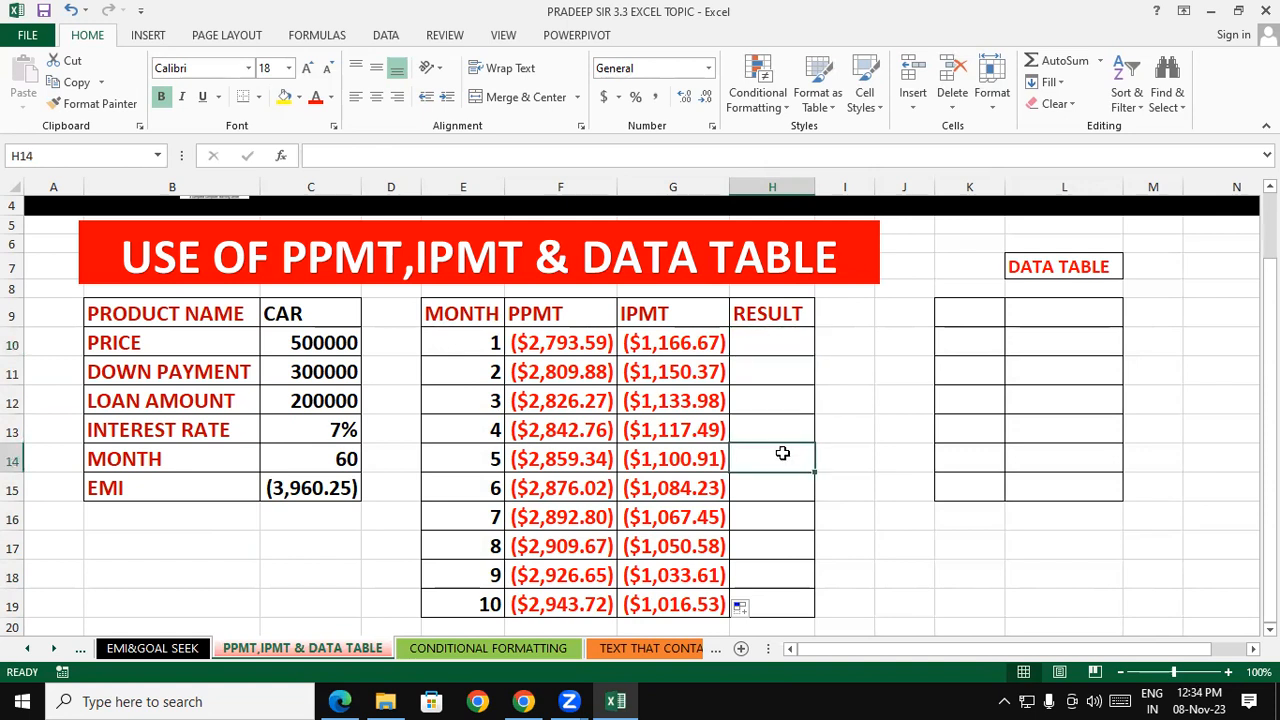
click(580, 340)
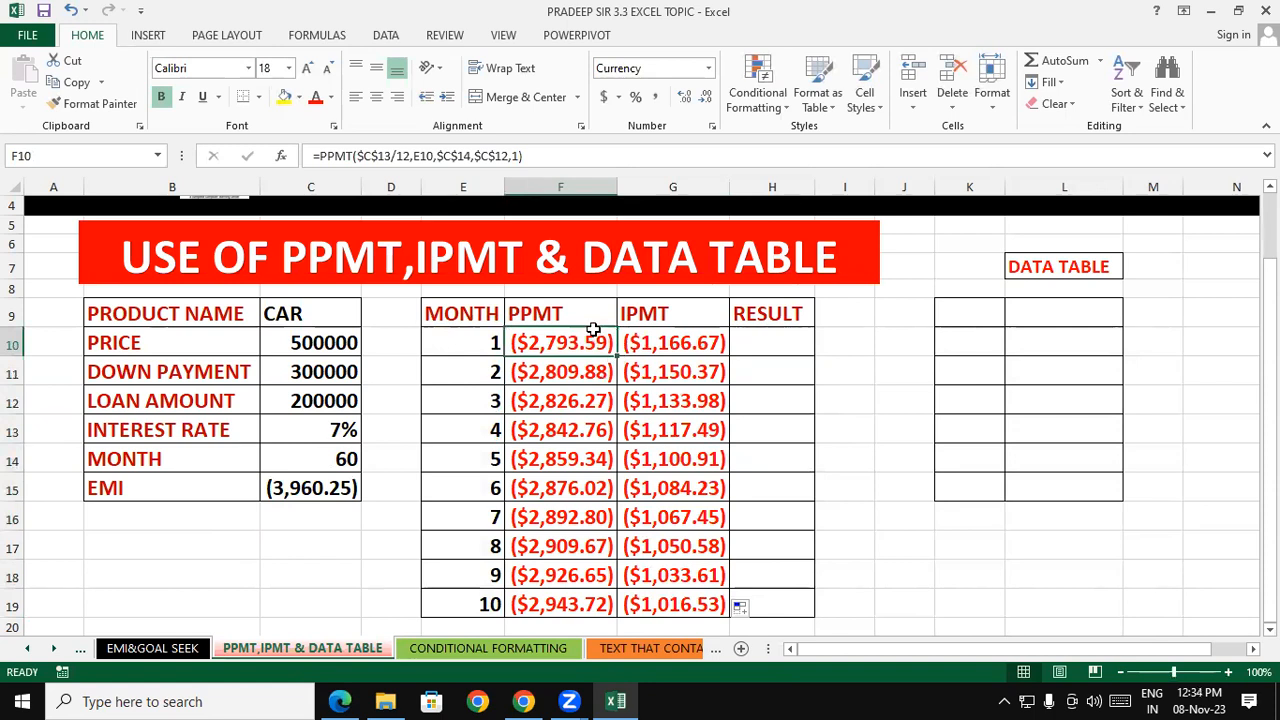
click(702, 338)
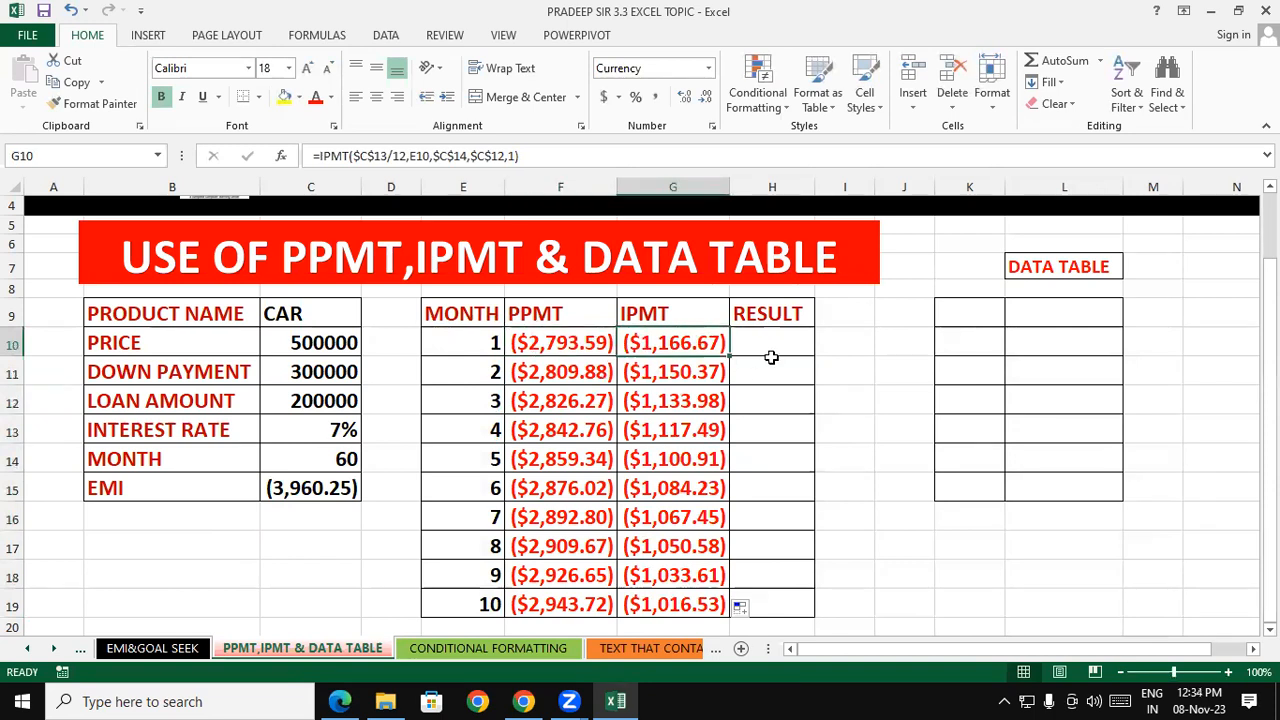
click(799, 406)
drag(786, 343, 766, 600)
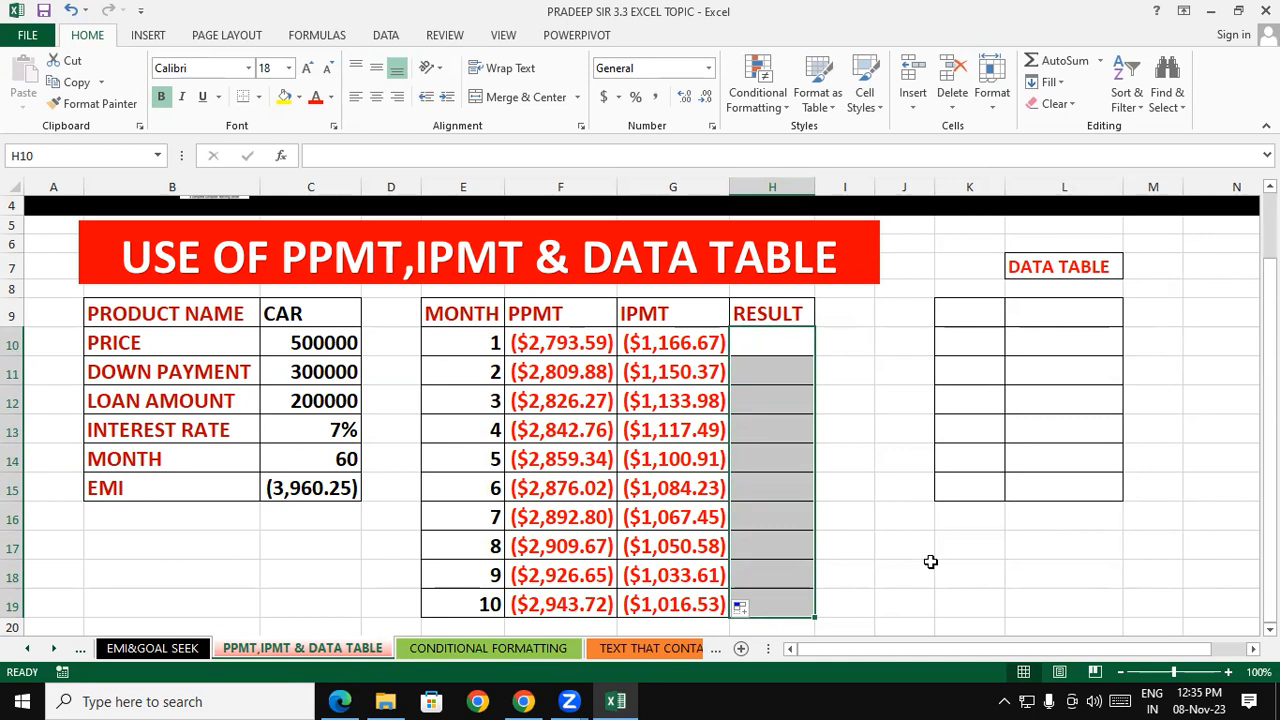
click(332, 488)
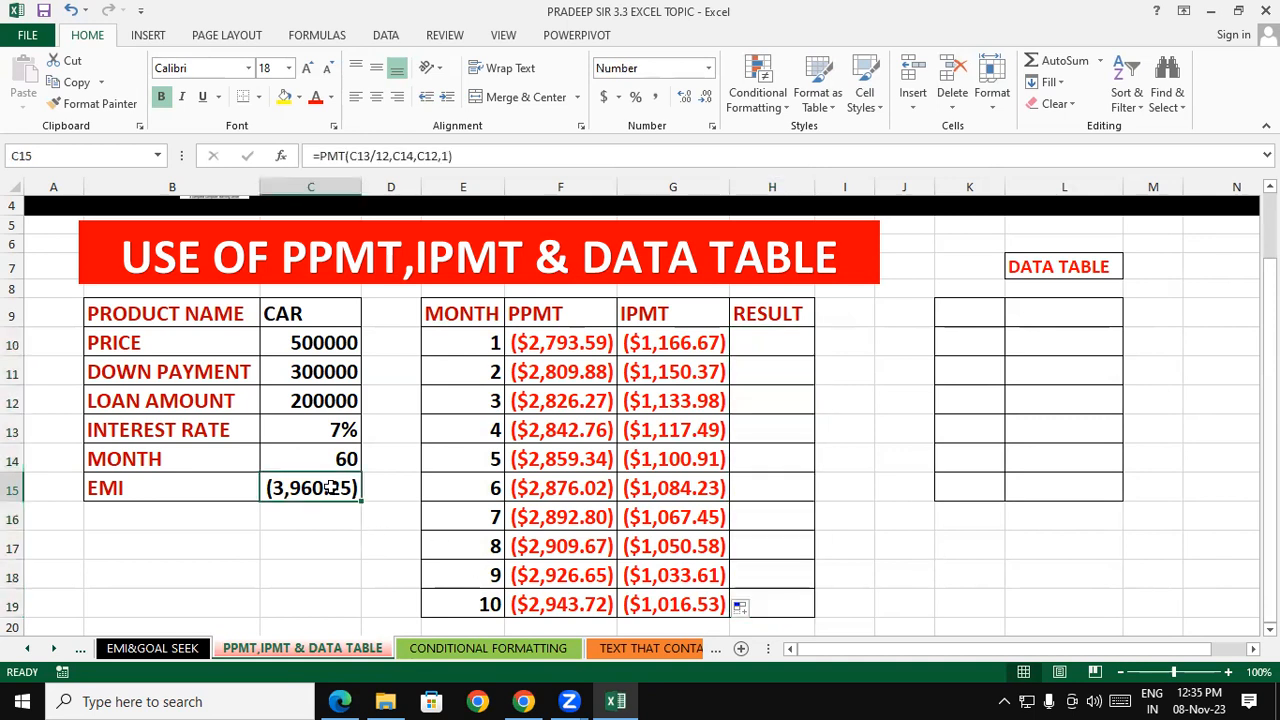
click(540, 412)
click(700, 405)
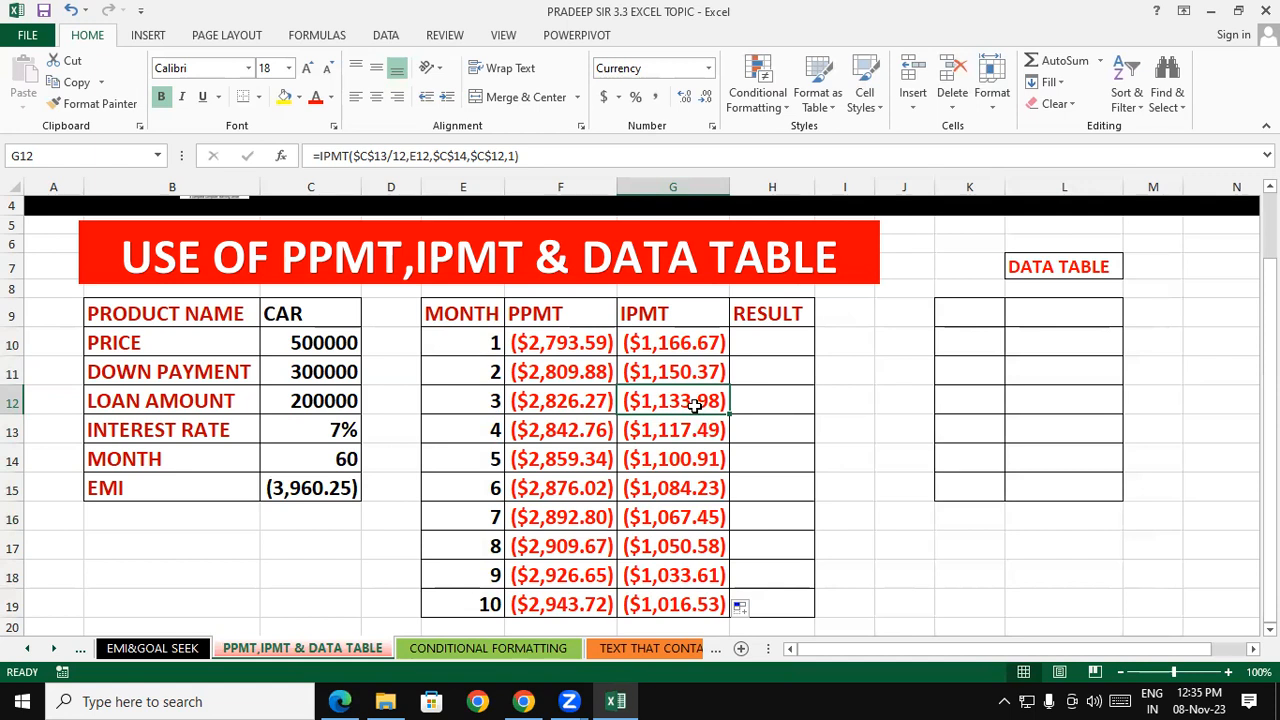
- Enter the formula =F10+G10 in H10 to add the first month's PPMT and IPMT
click(783, 339)
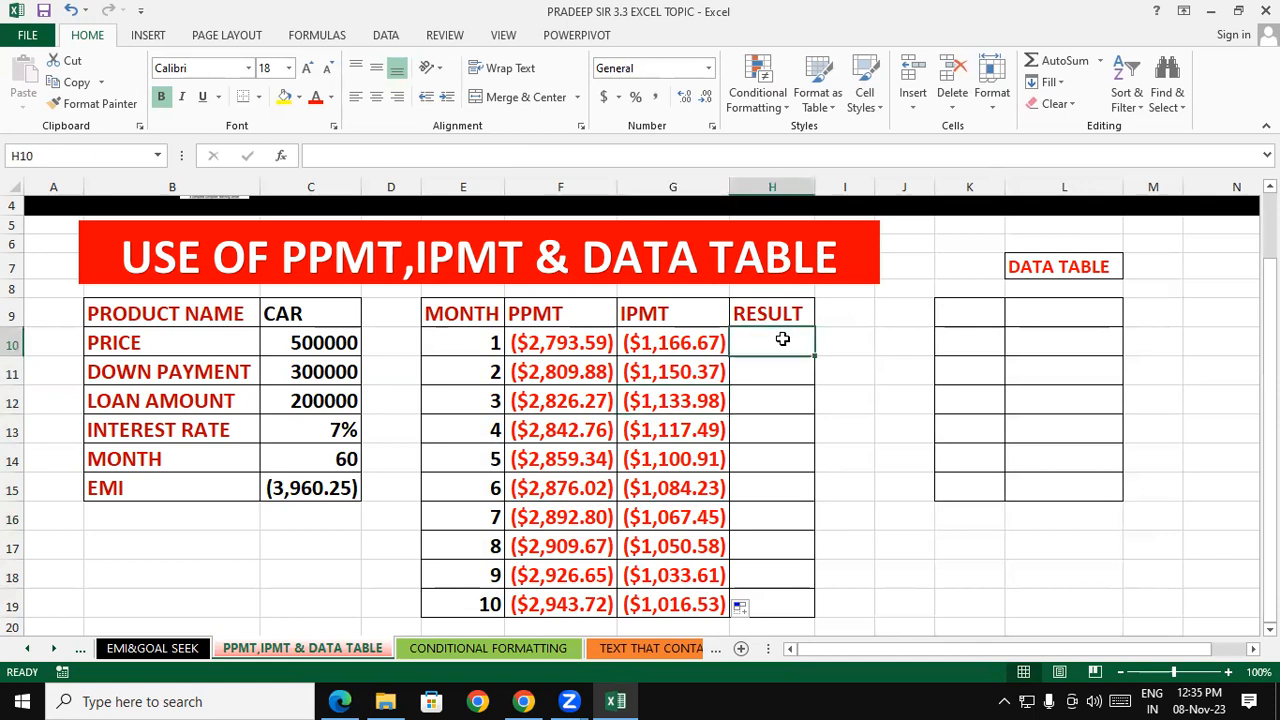
text(=)
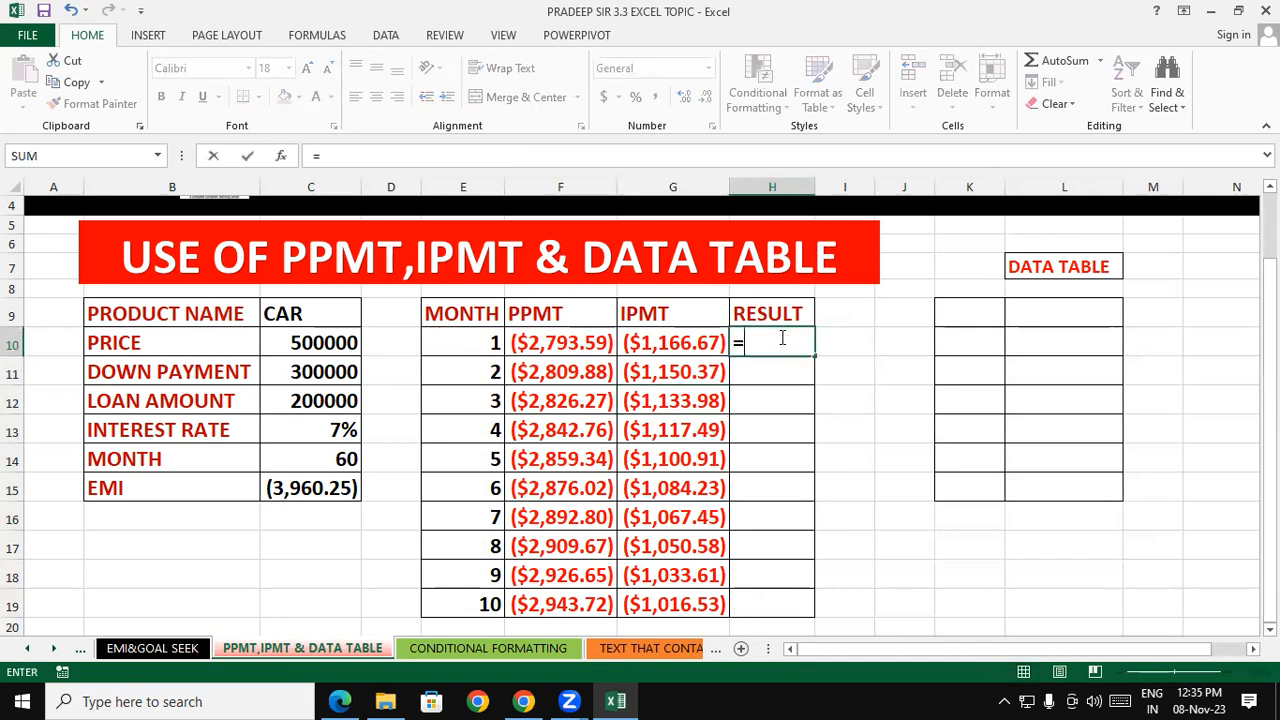
click(570, 333)
text(+)
click(666, 343)
key(ctrl+Return)
key(Return)
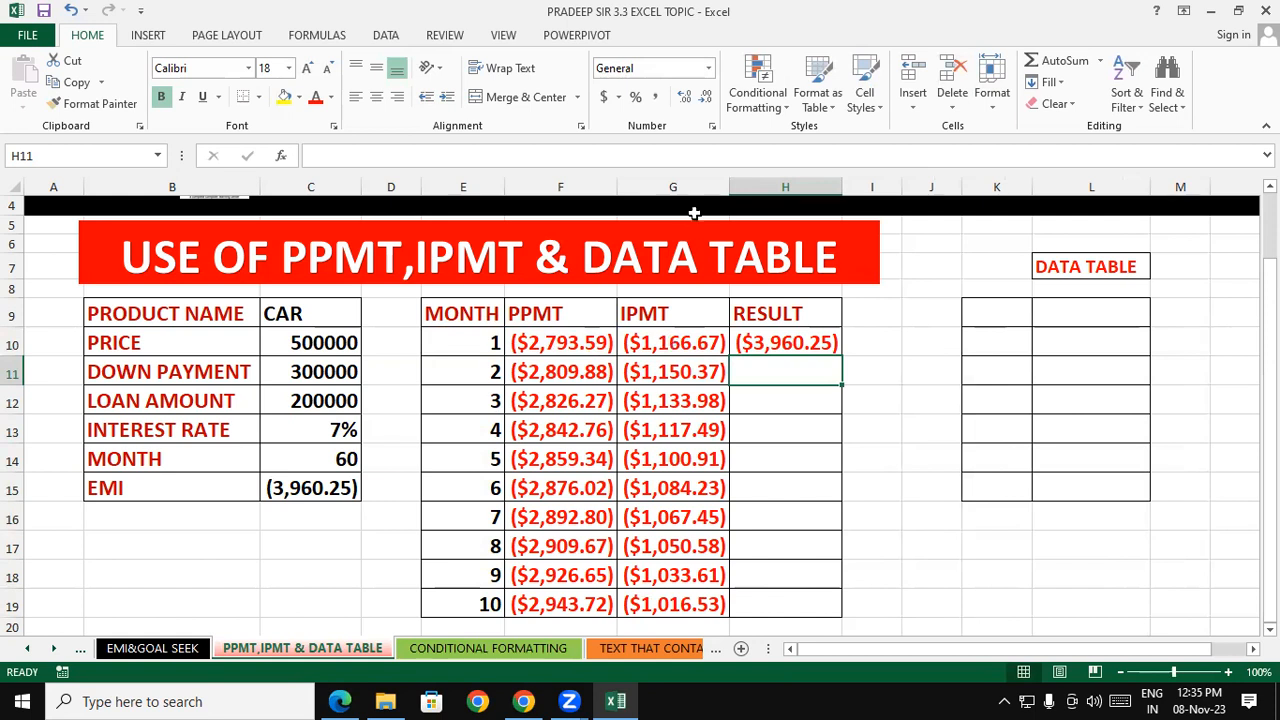
- Fill the H10 sum formula down through H19 for all ten months
click(807, 347)
drag(842, 357, 862, 613)
click(929, 572)
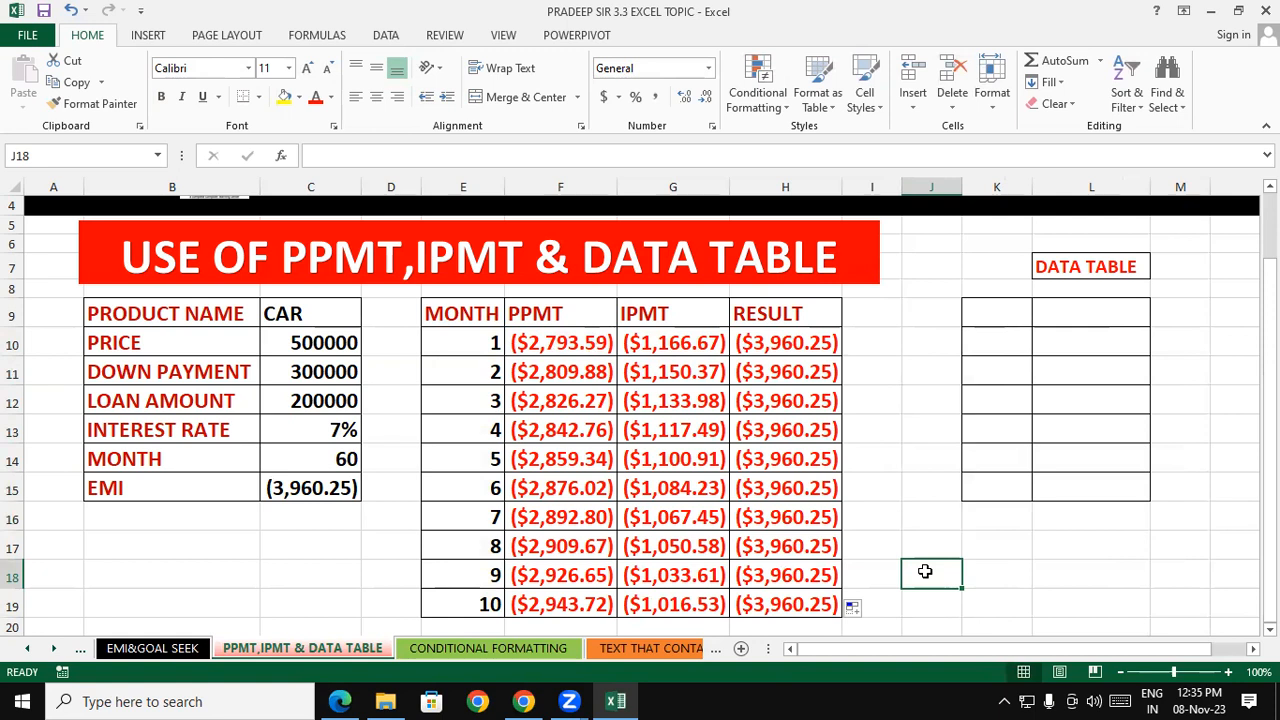
- Review the PPMT and IPMT amounts in F10:G19 and check the RESULT formula in H10
drag(538, 346, 705, 605)
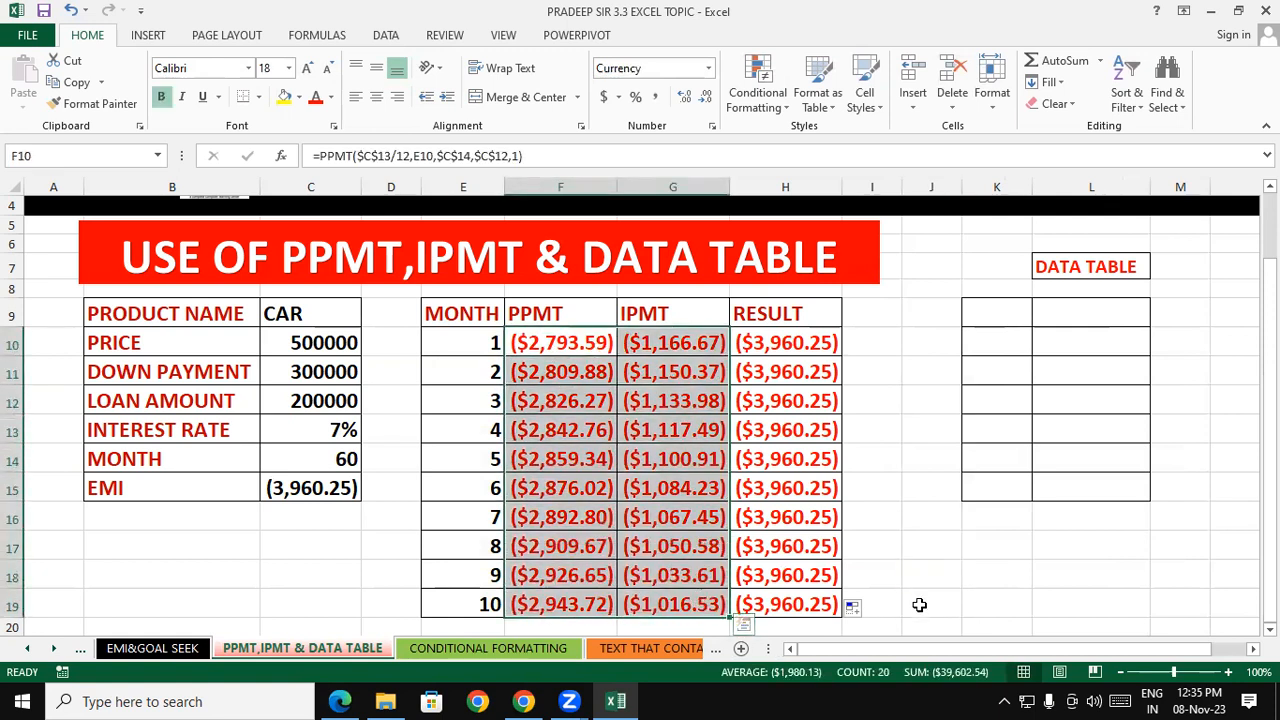
click(866, 539)
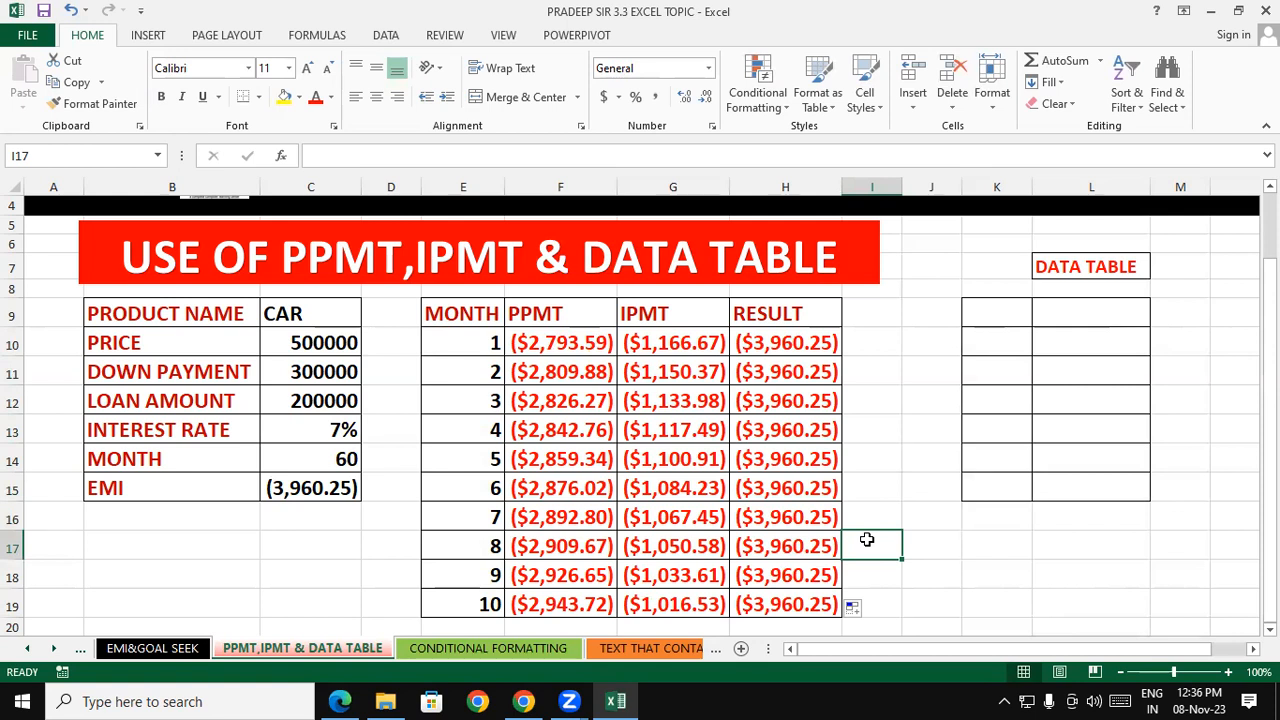
click(1046, 566)
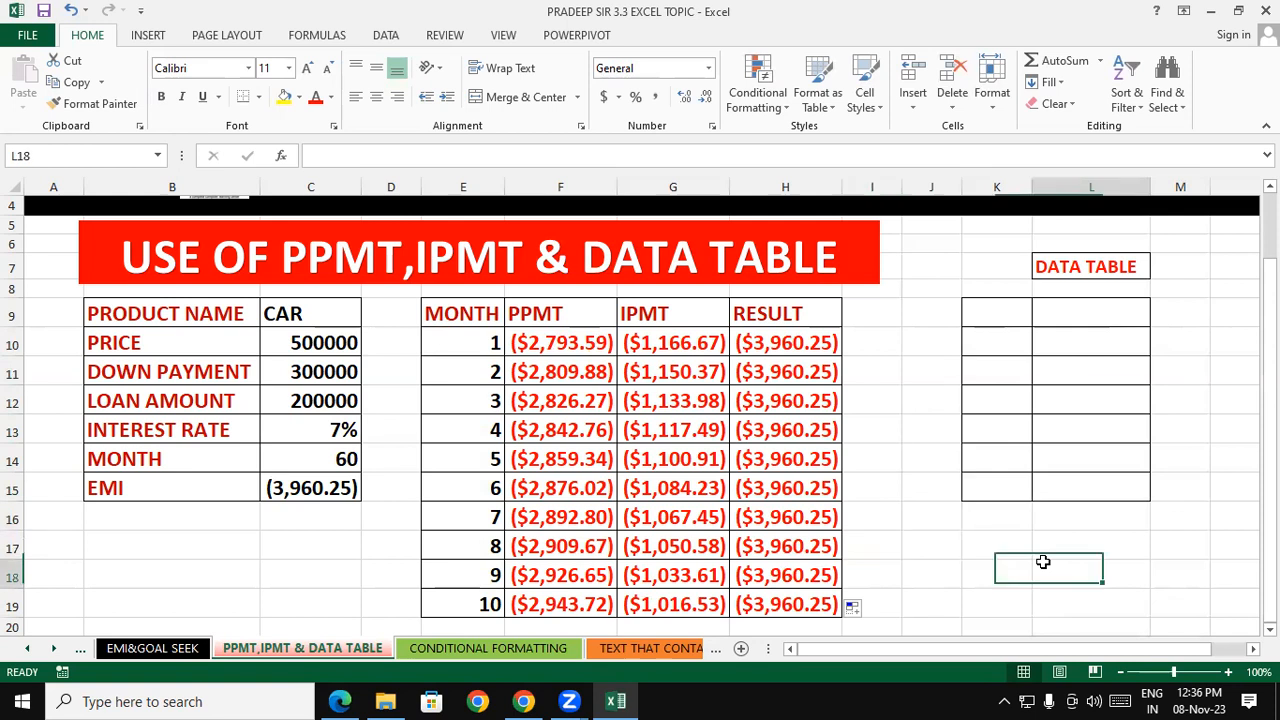
click(814, 334)
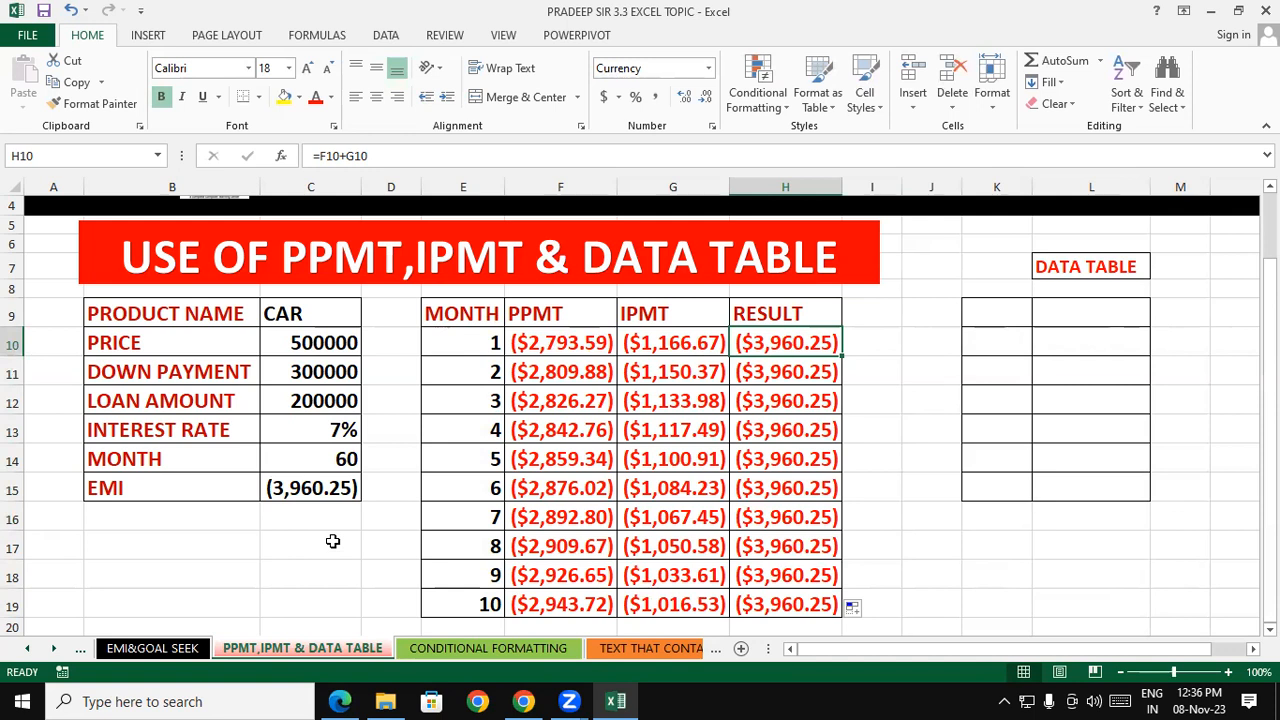
click(1025, 426)
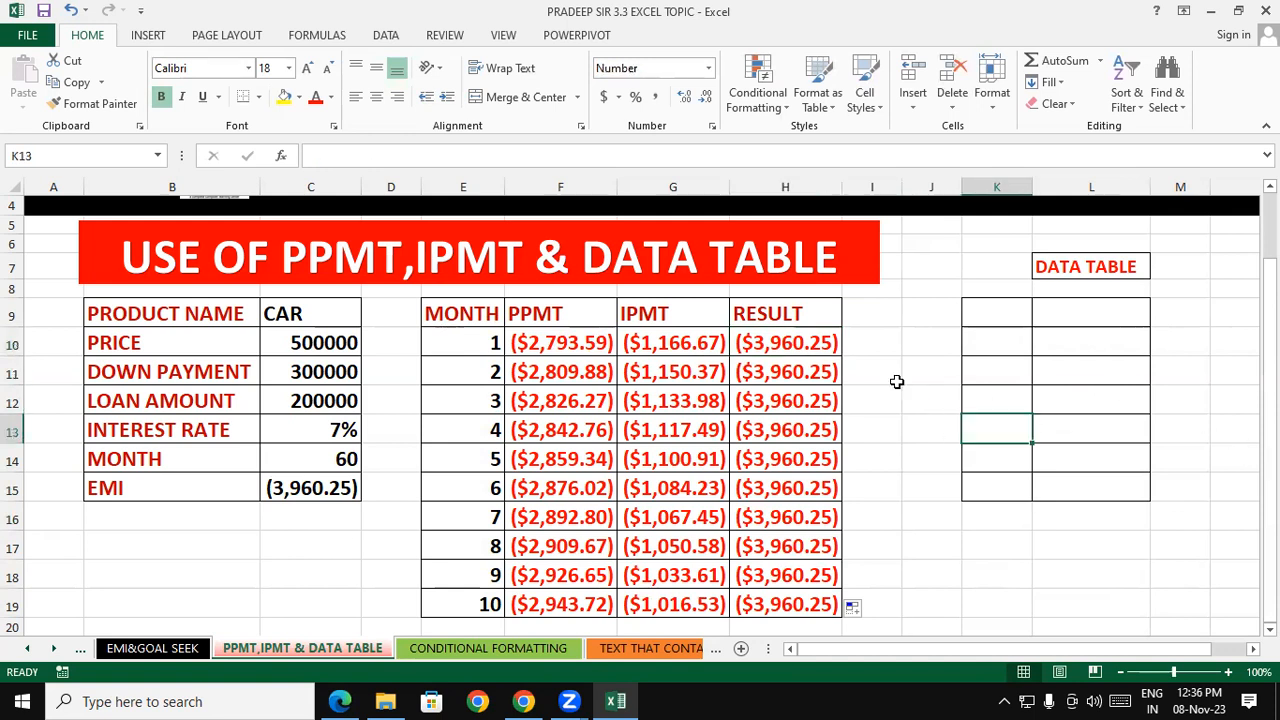
click(786, 343)
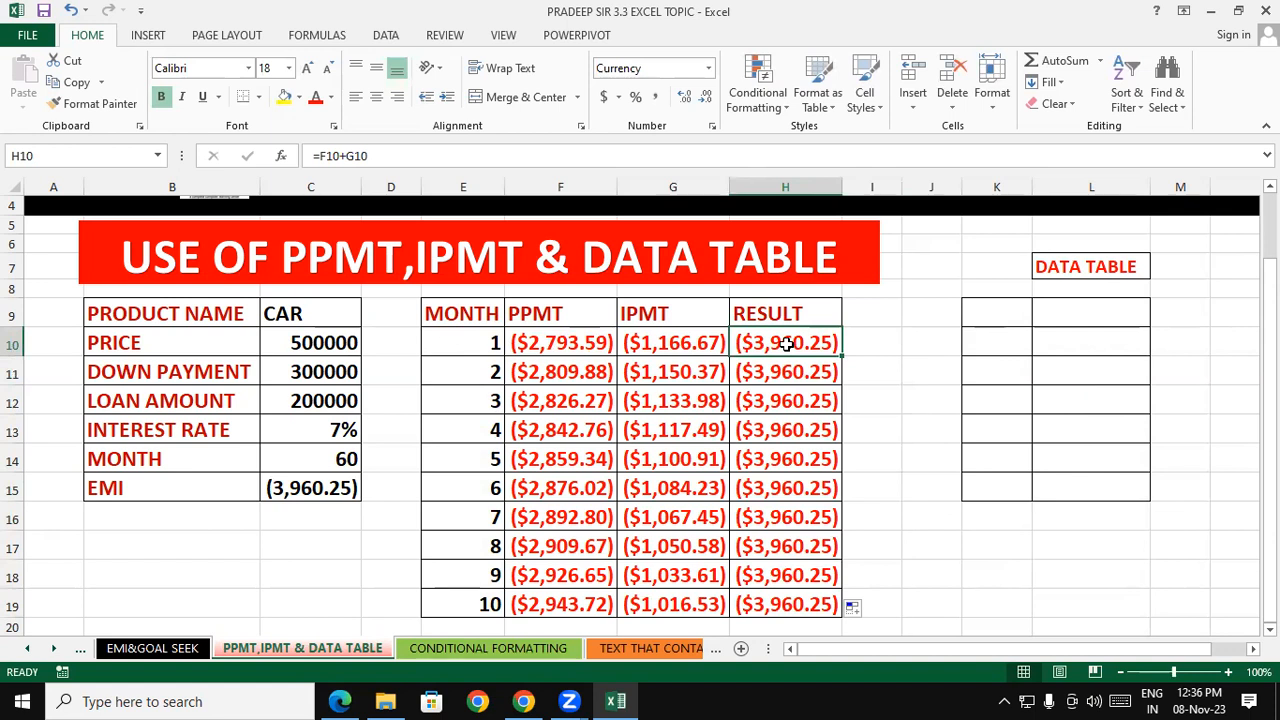
click(955, 393)
- Format F10:H19 as Number with 2 decimal places, the 1000 separator and black parentheses for negative values
drag(538, 342, 786, 603)
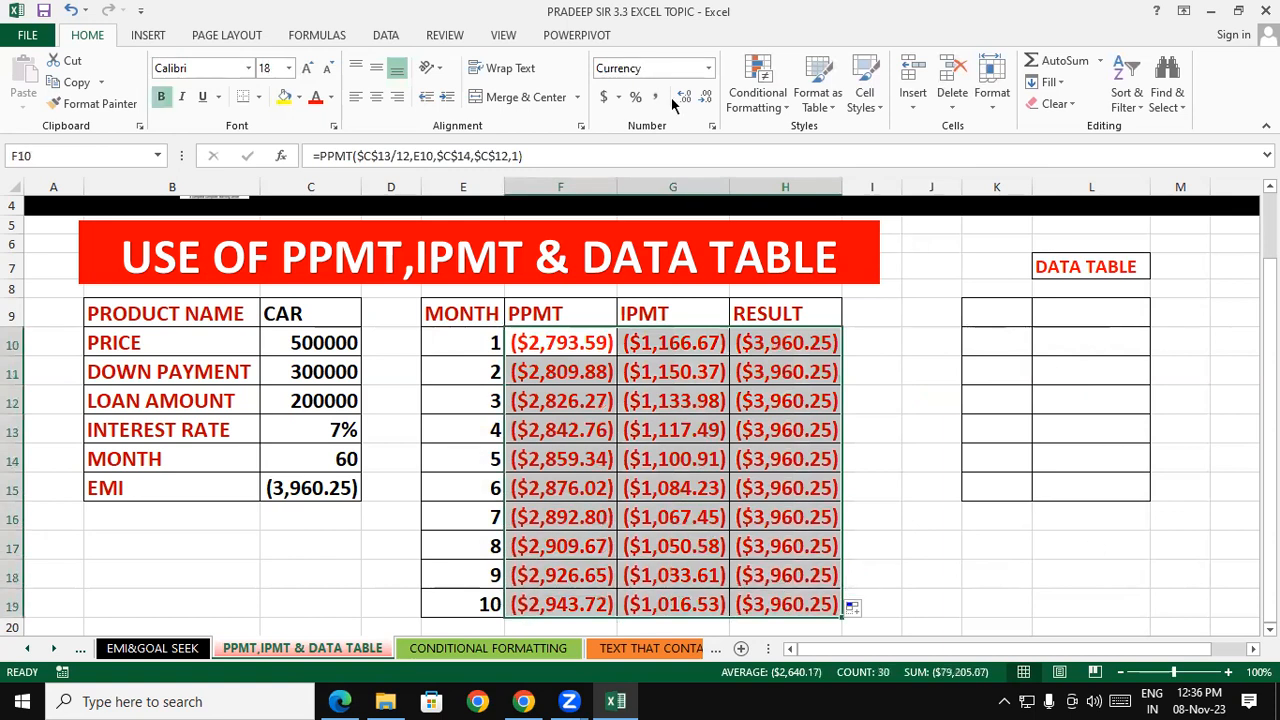
click(712, 126)
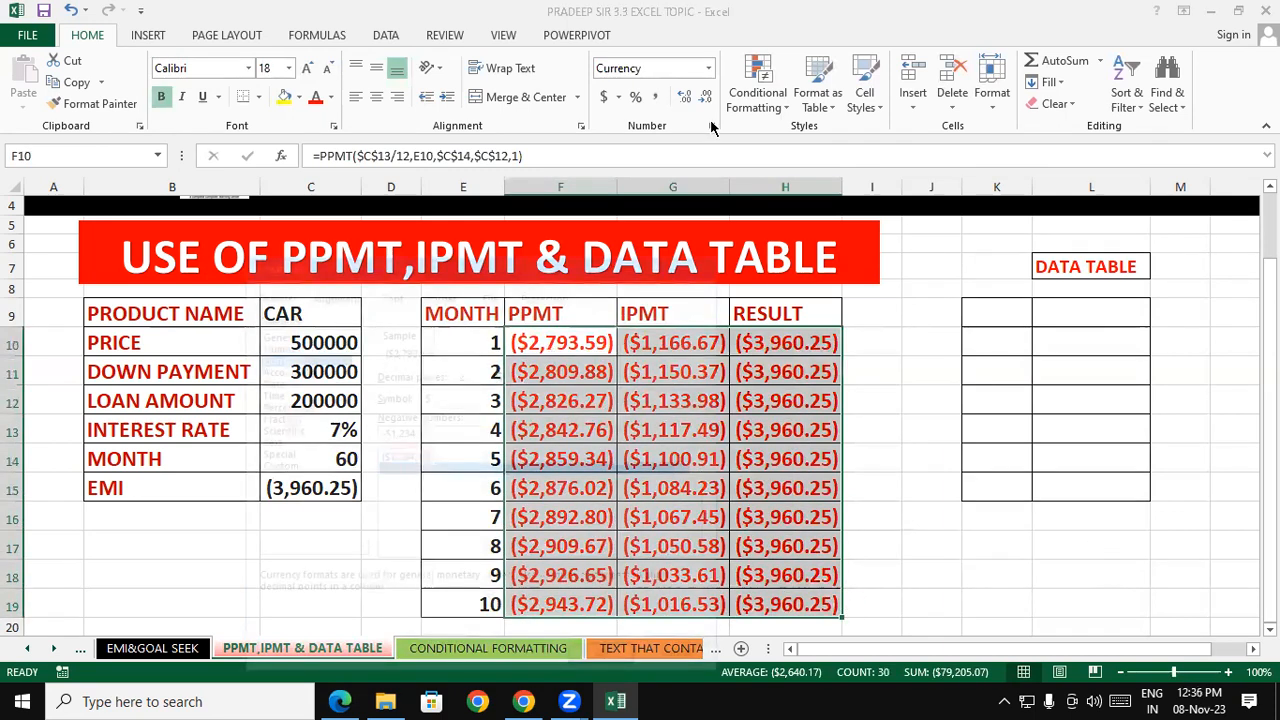
click(413, 457)
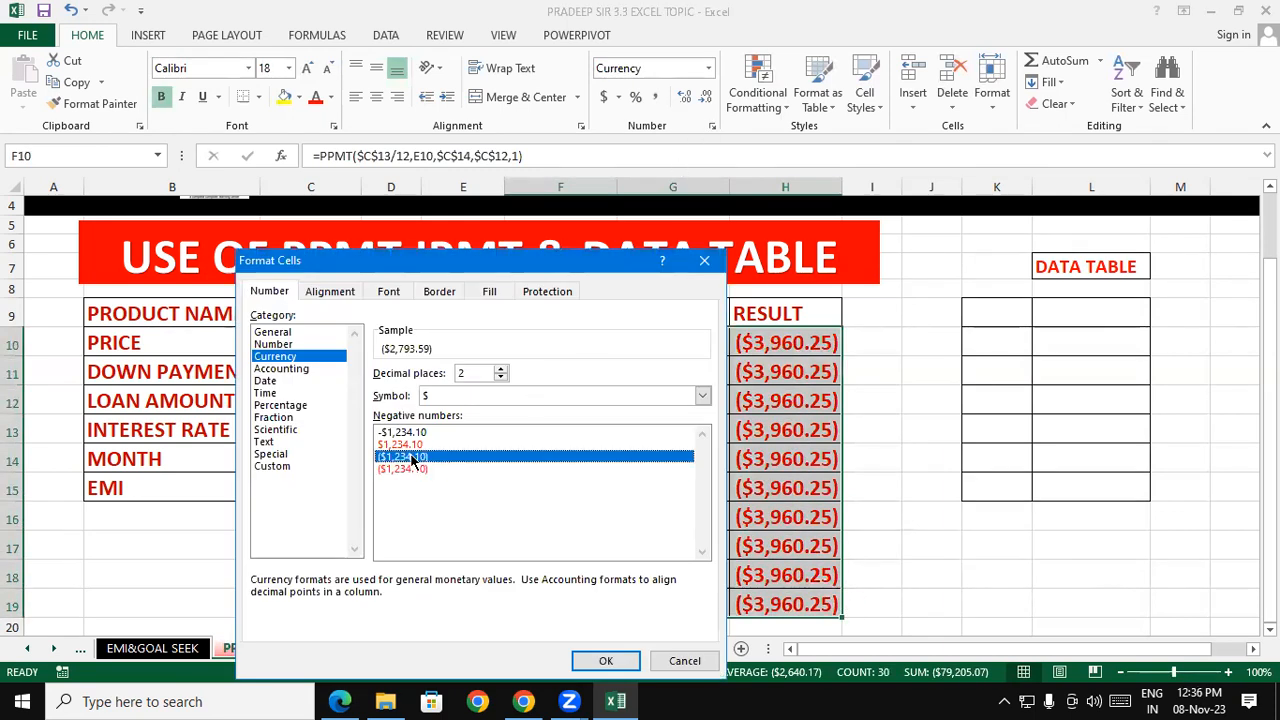
click(286, 347)
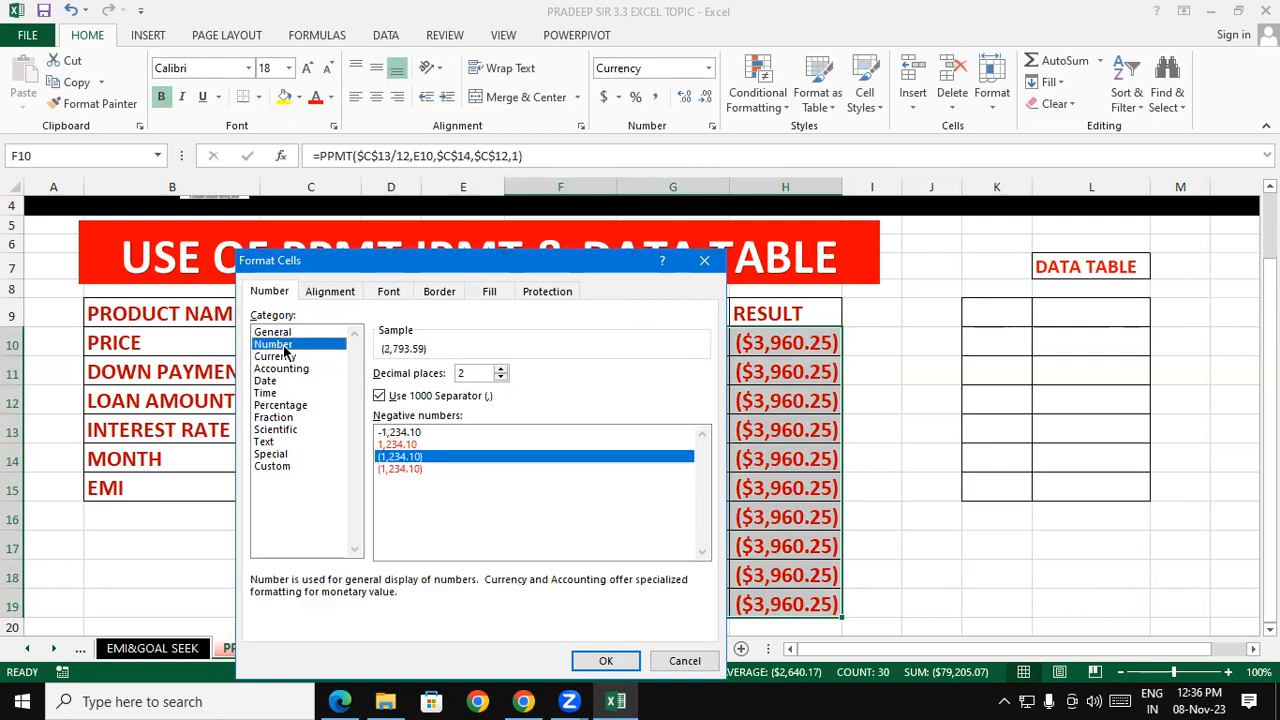
click(614, 668)
click(1032, 535)
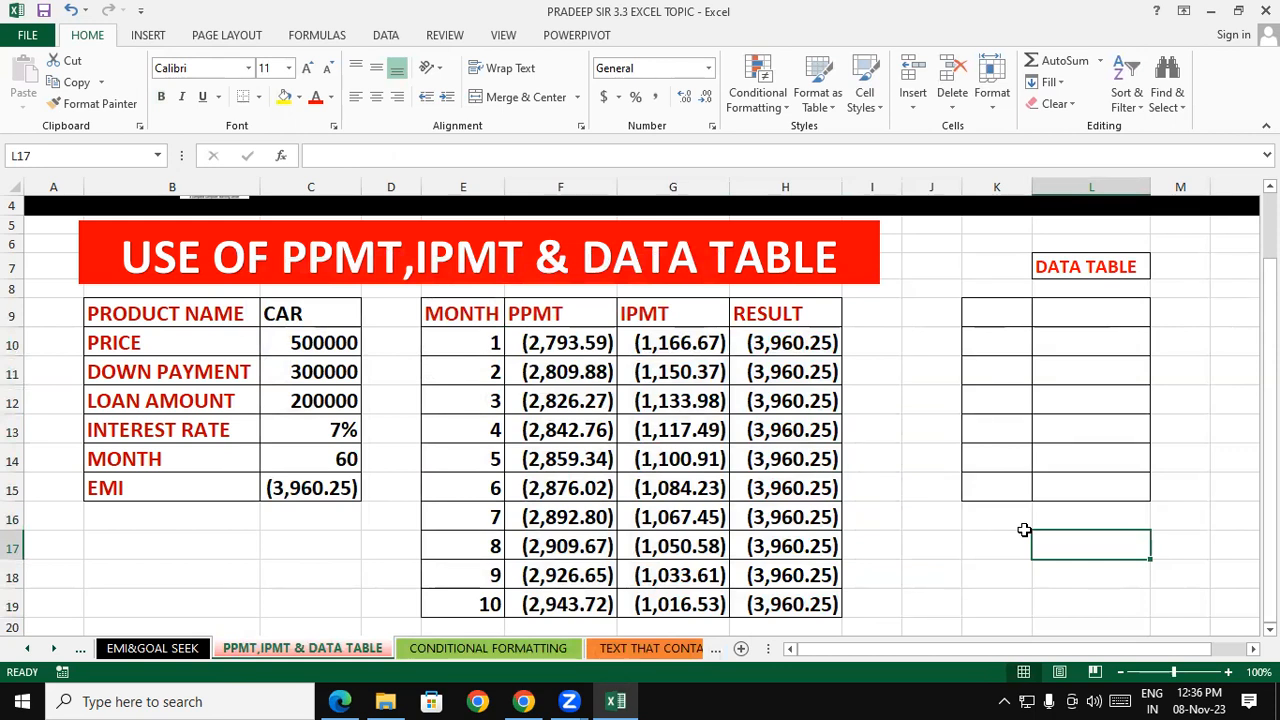
- Enter the month counts 10, 20, 30, 40, 50 and 60 in K10:K15 of the data table
click(1009, 300)
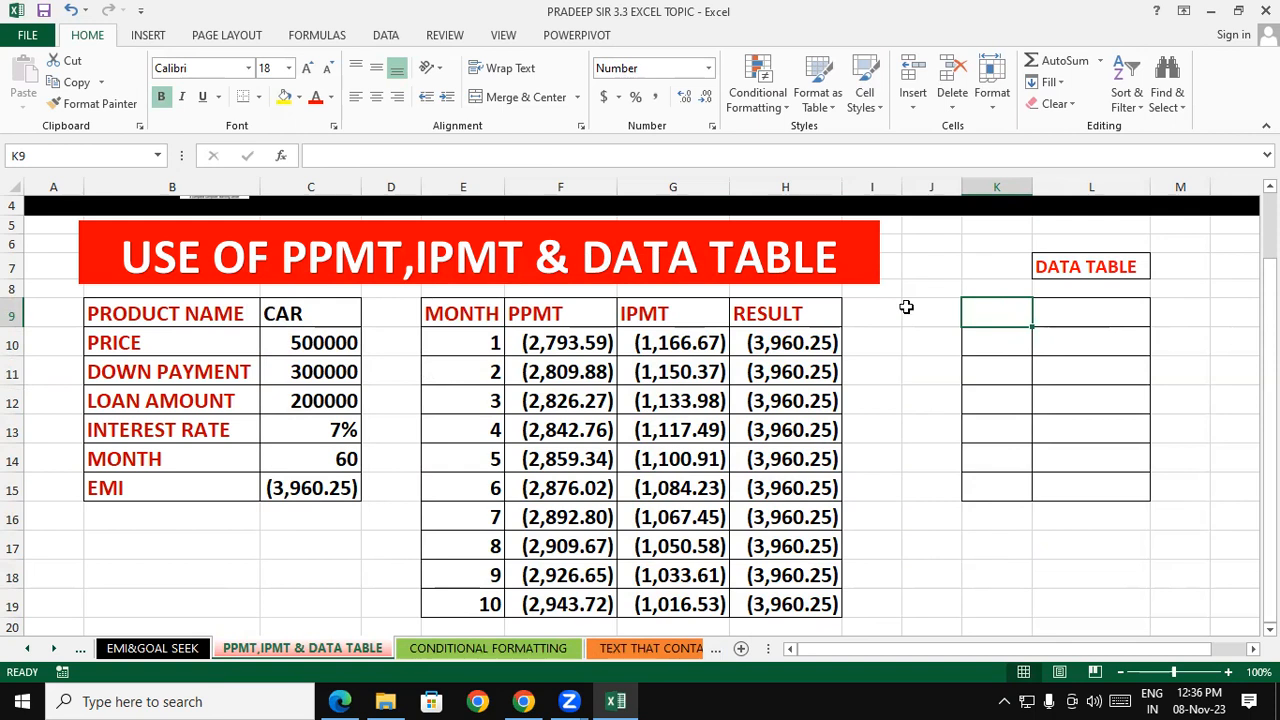
click(314, 466)
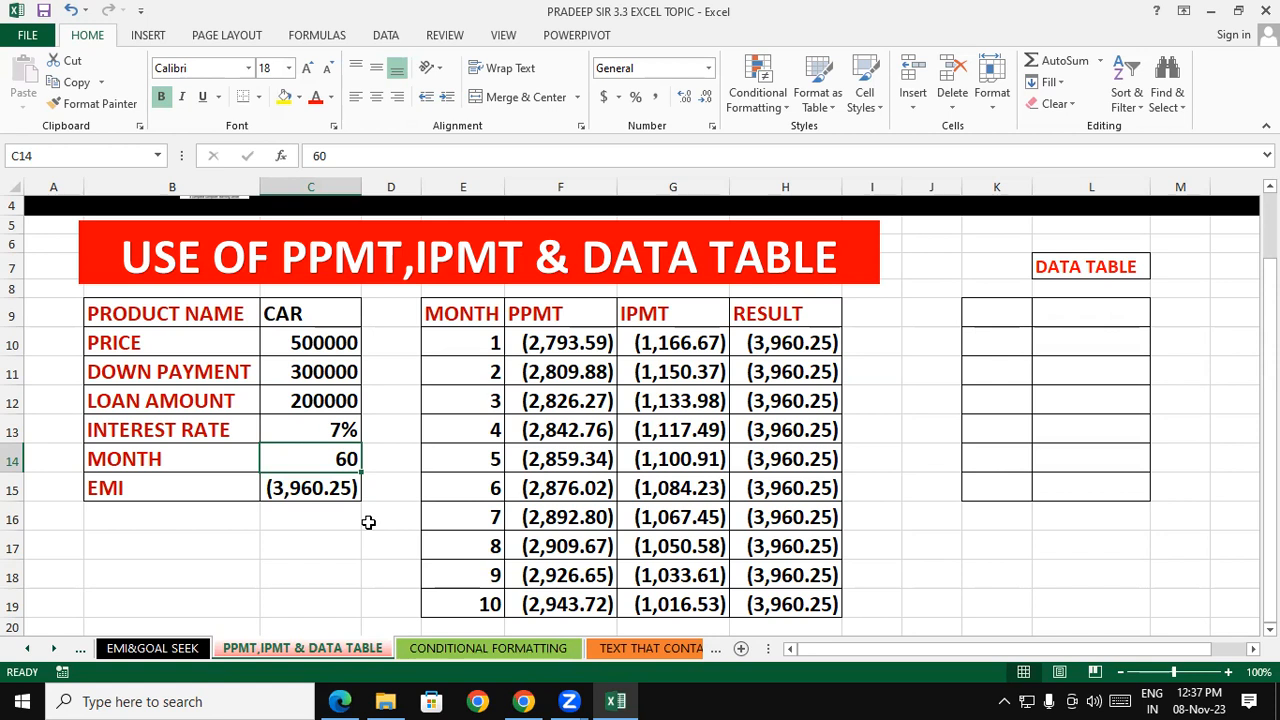
click(1008, 314)
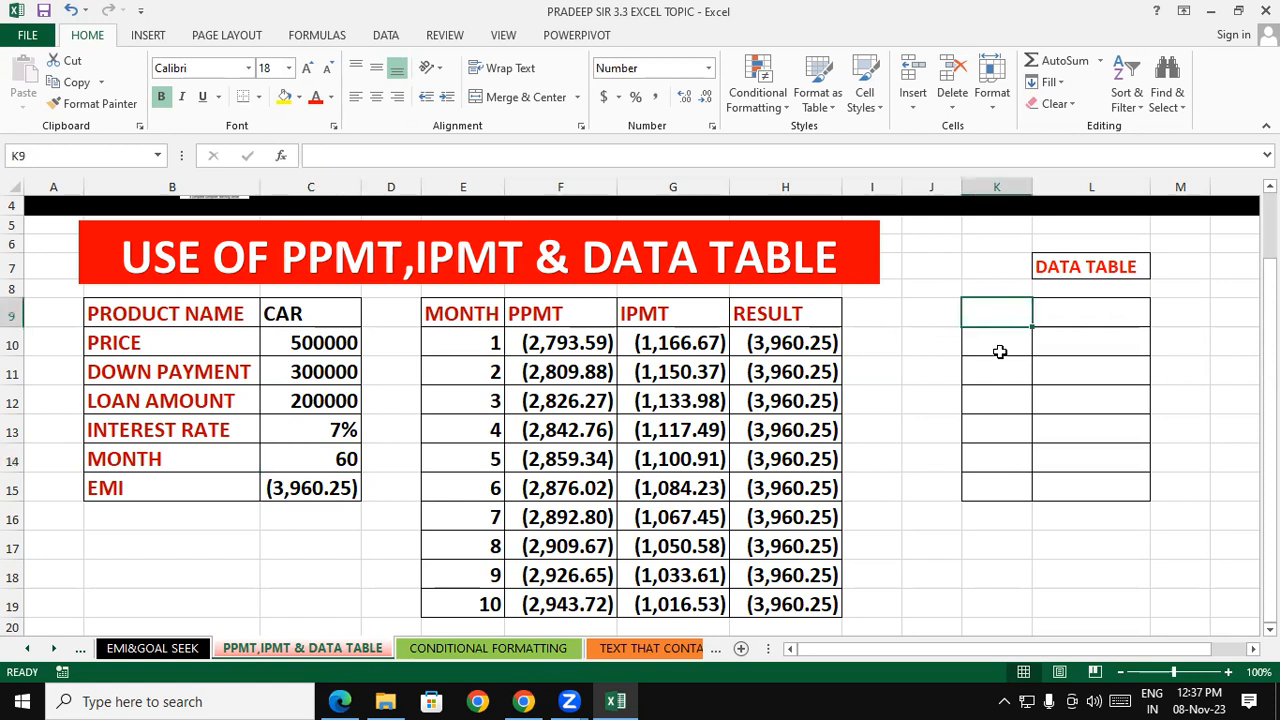
click(999, 344)
text(10)
key(Return)
text(20)
key(Return)
text(30)
key(Return)
text(40)
key(Return)
text(50)
key(Return)
text(60)
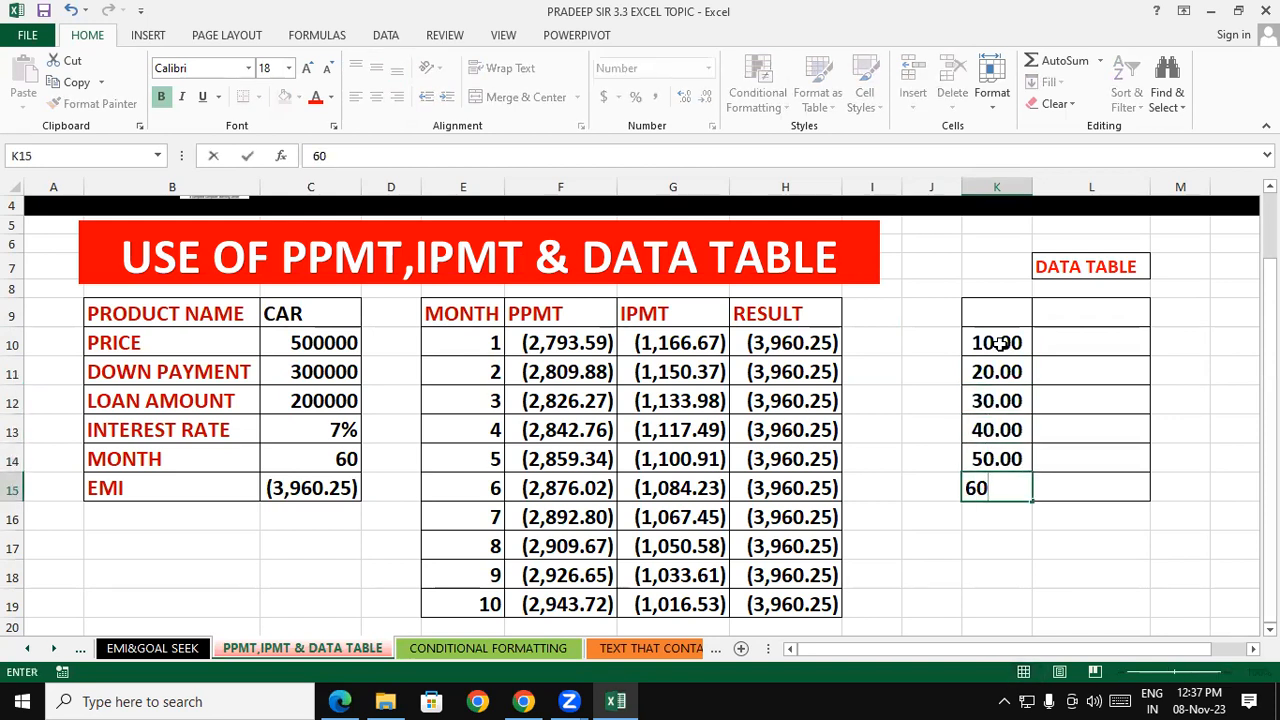
click(1124, 519)
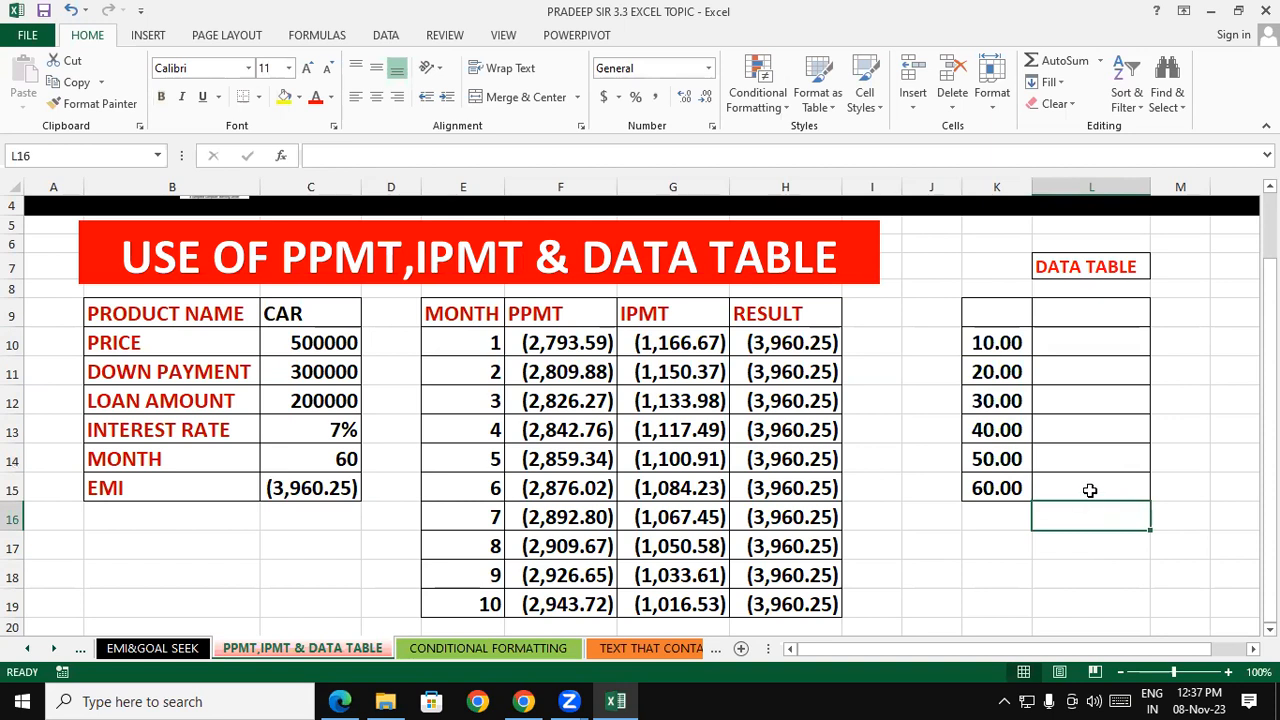
click(1088, 490)
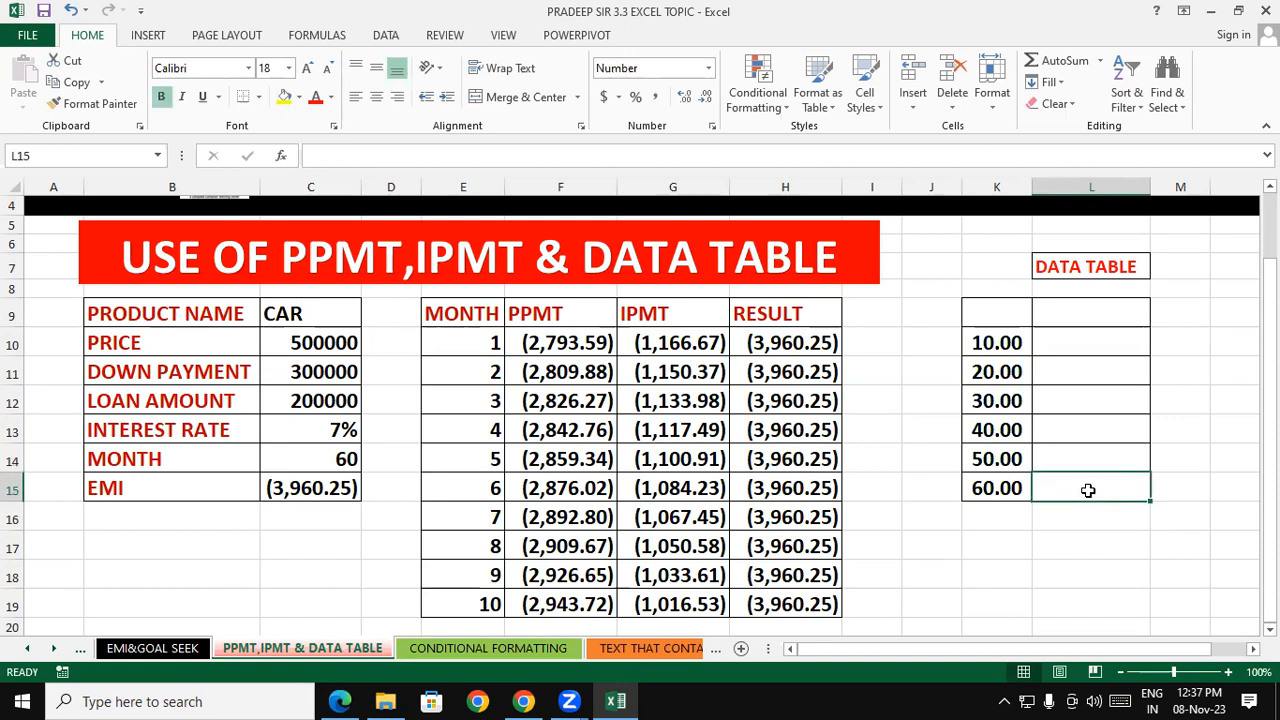
drag(1020, 540, 1080, 515)
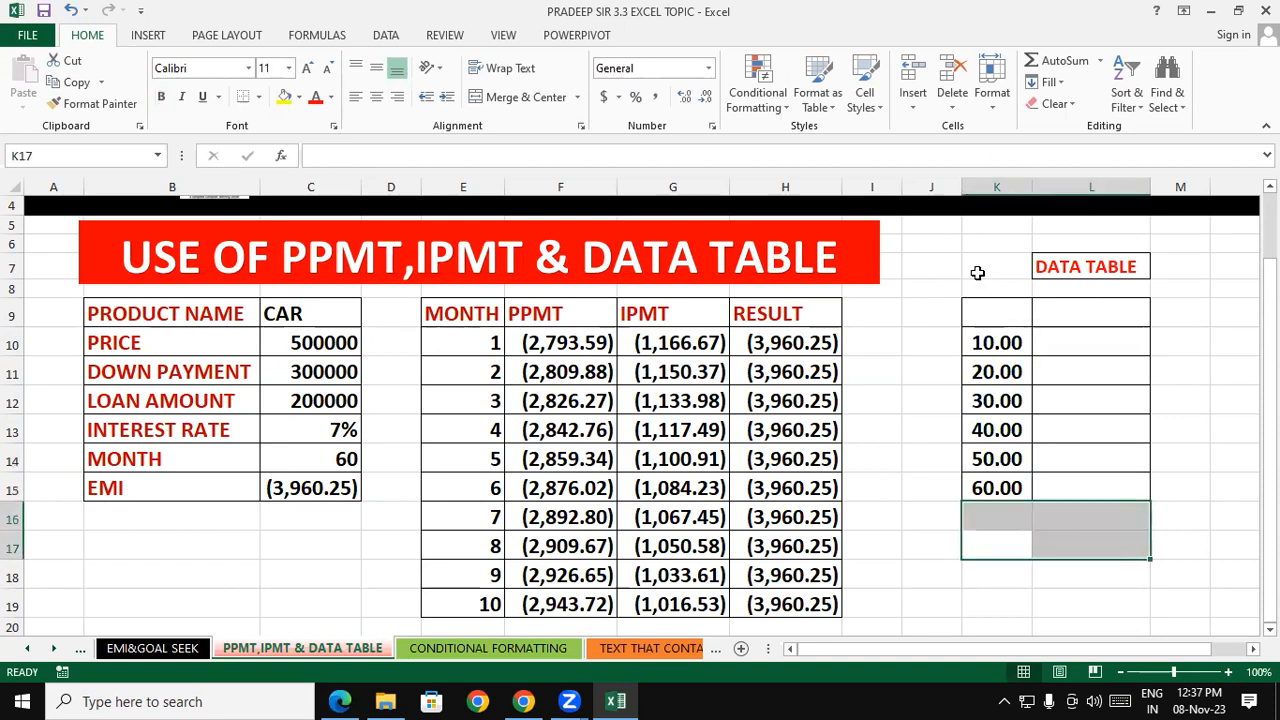
- Review the month counts in K10:K15 of the data table
click(1008, 340)
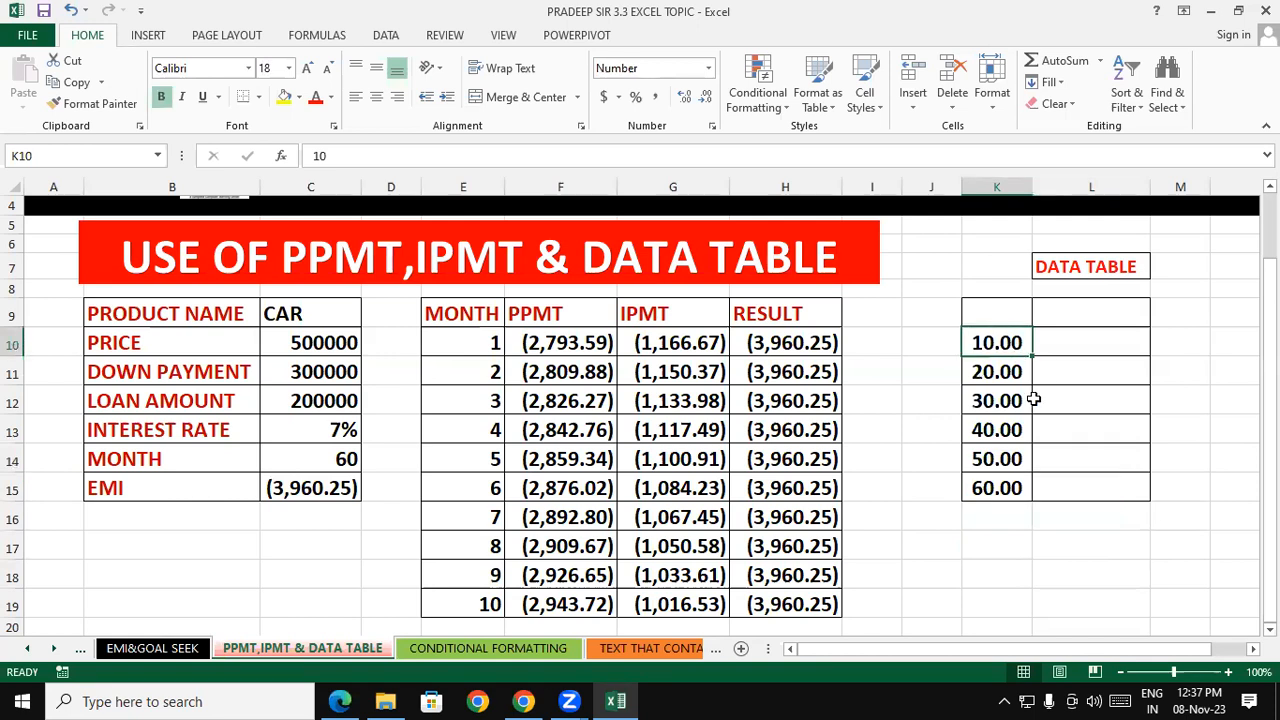
click(1013, 366)
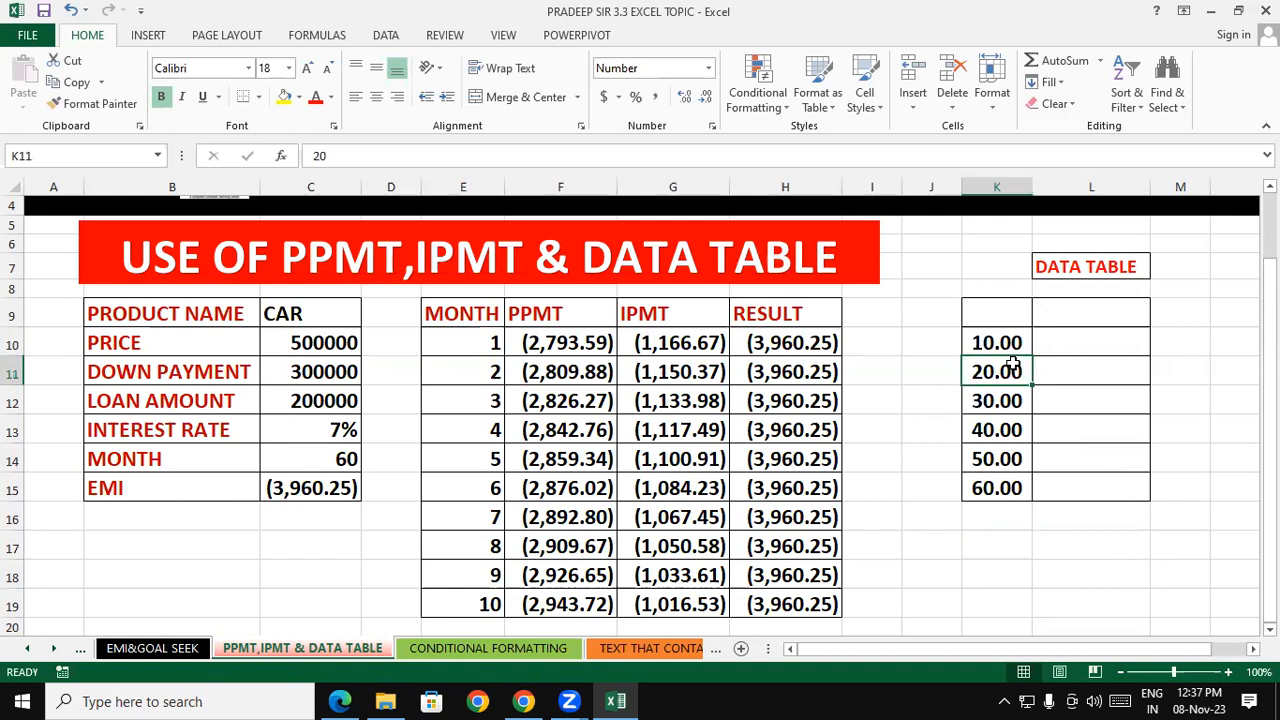
click(1010, 429)
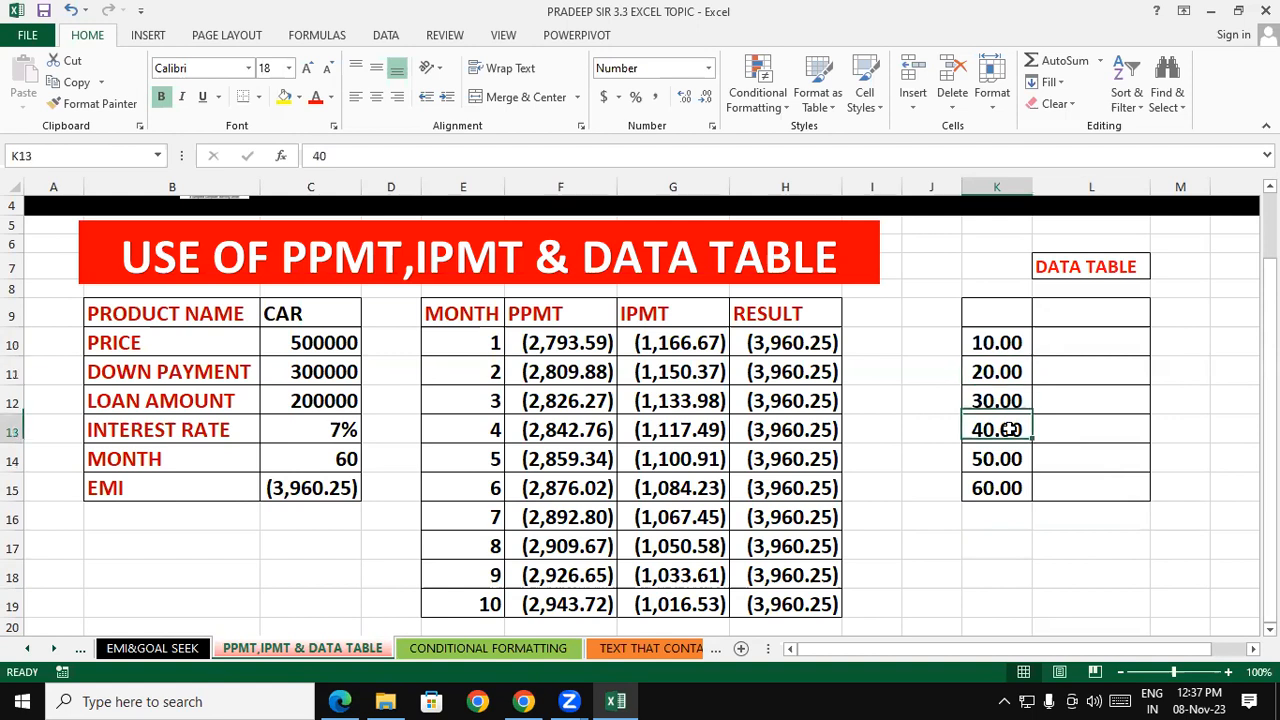
click(1026, 363)
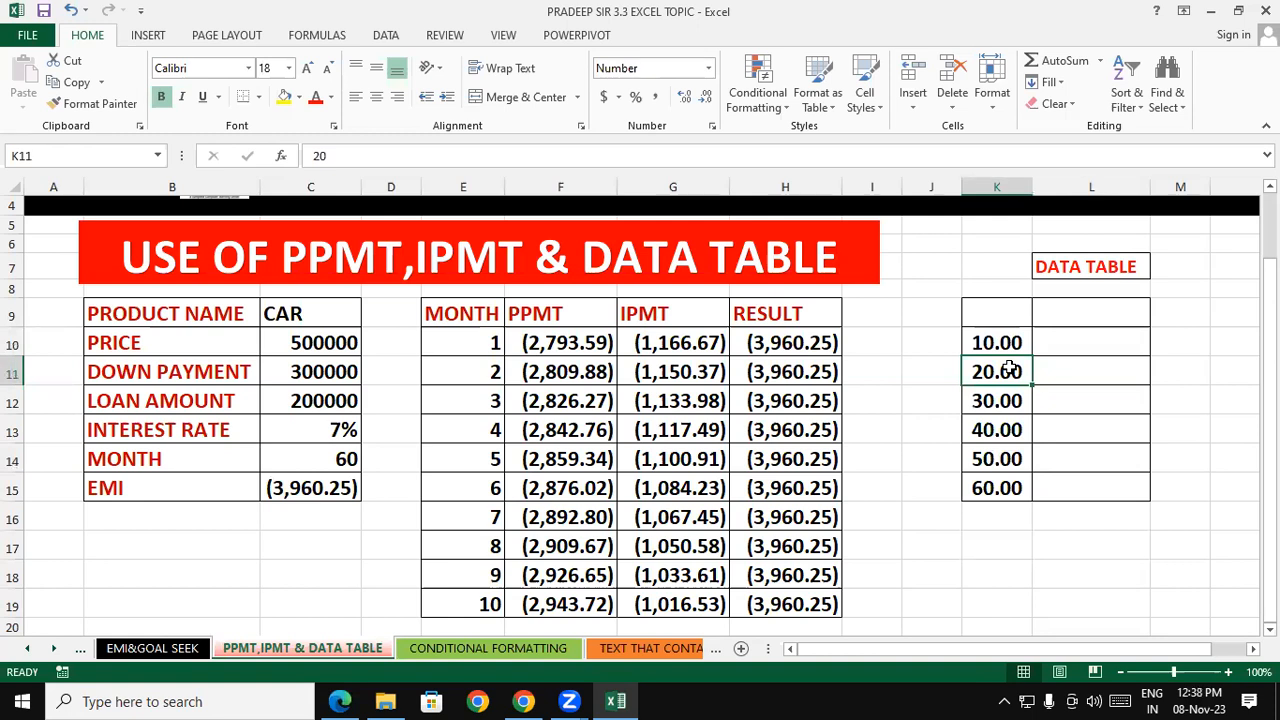
click(1100, 374)
click(982, 352)
click(982, 408)
click(978, 458)
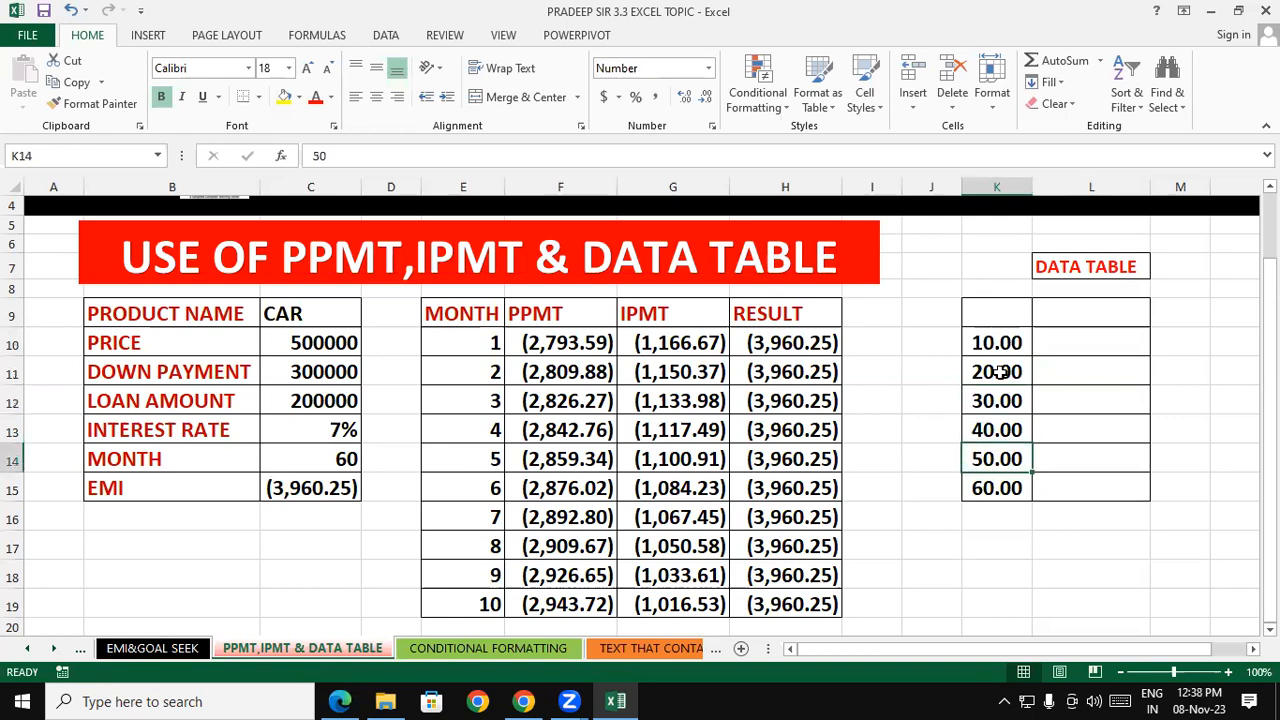
- Link L9 of the data table to the loan's EMI with the formula =C15
click(1079, 311)
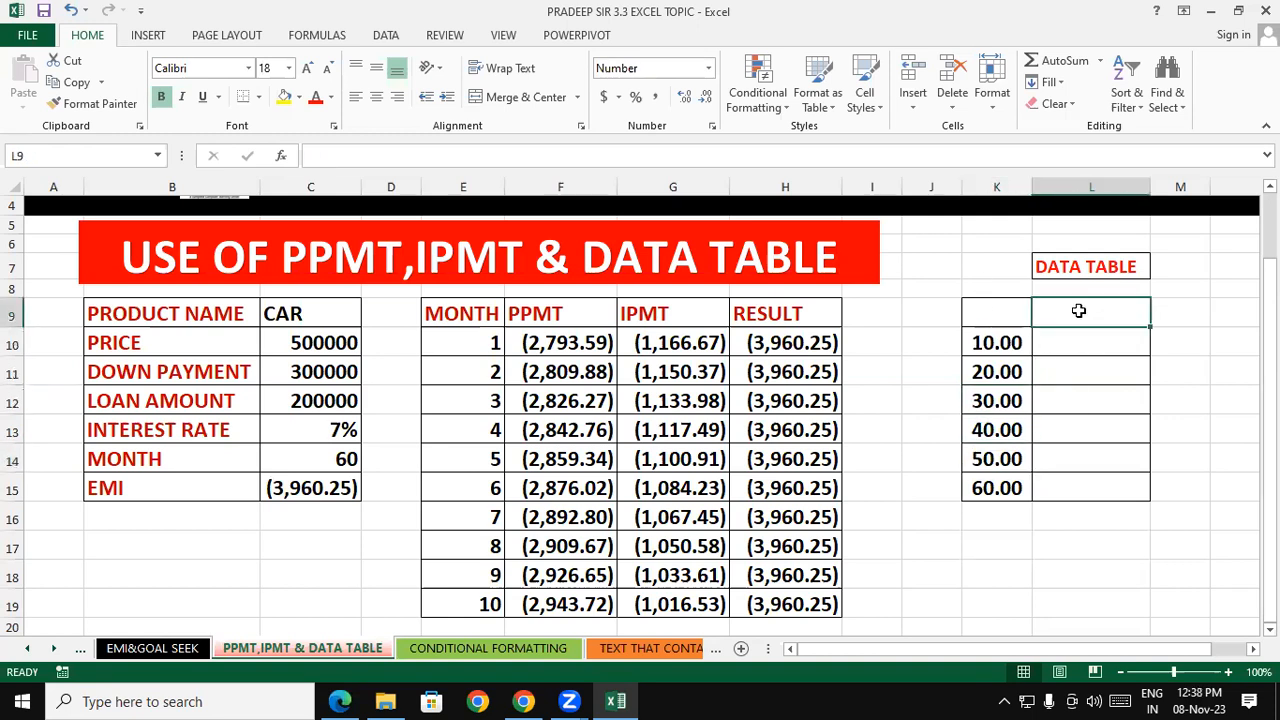
text(=)
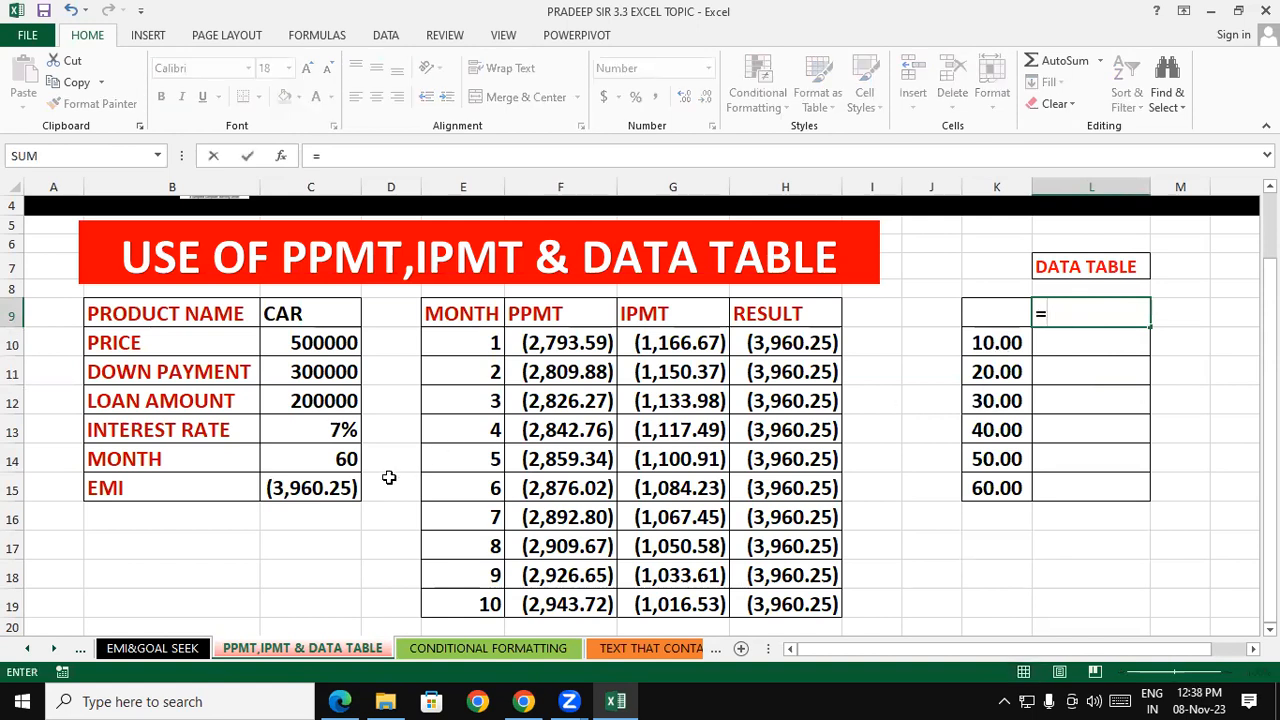
click(292, 488)
key(Return)
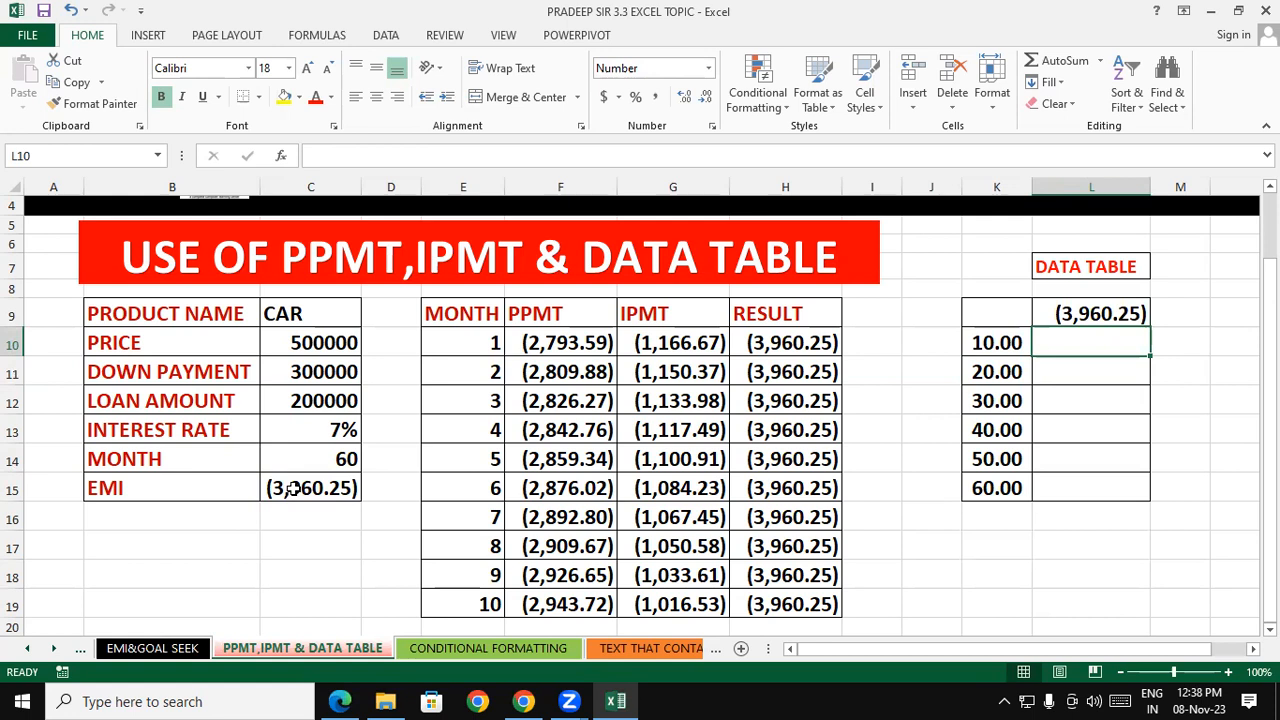
click(1048, 303)
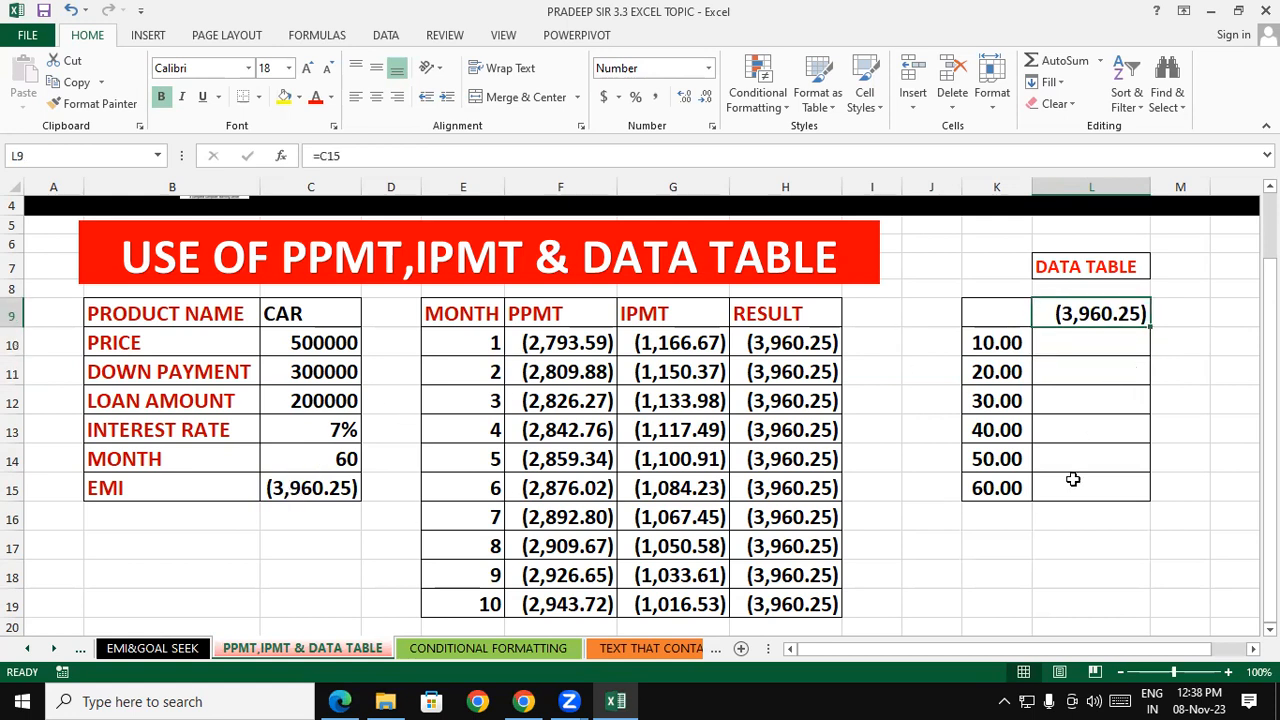
click(1055, 563)
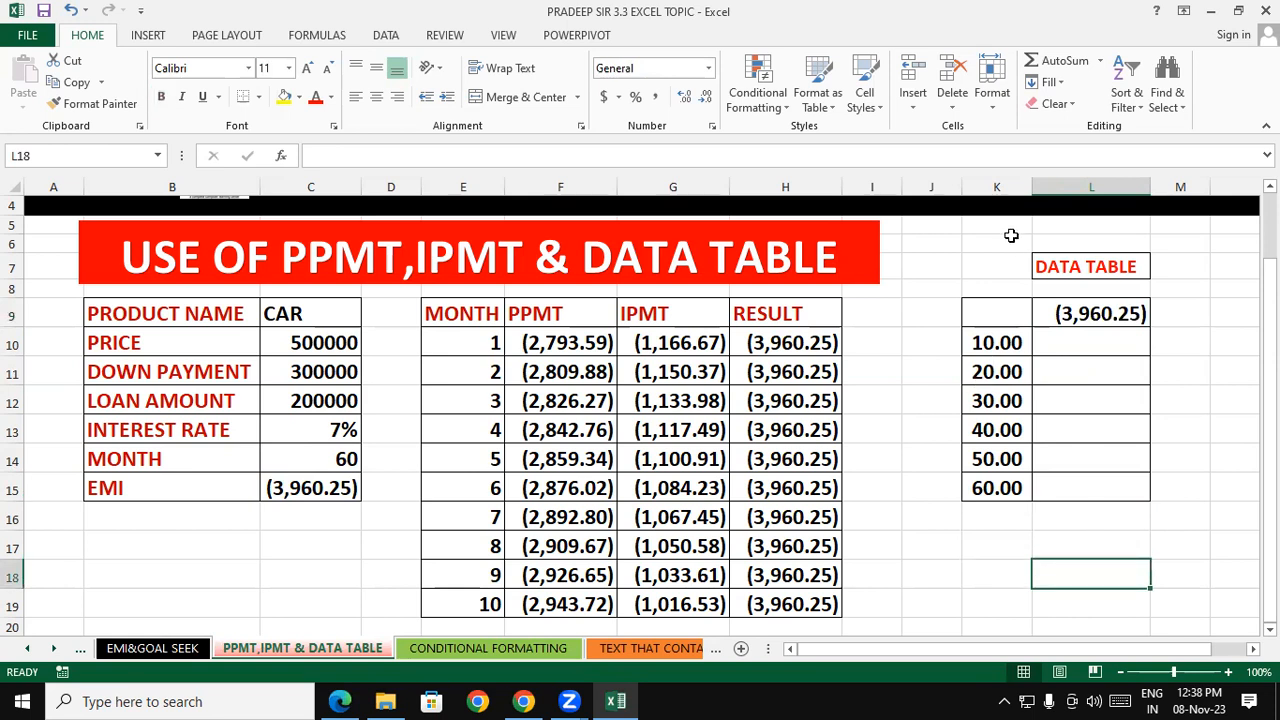
drag(1005, 308, 1095, 488)
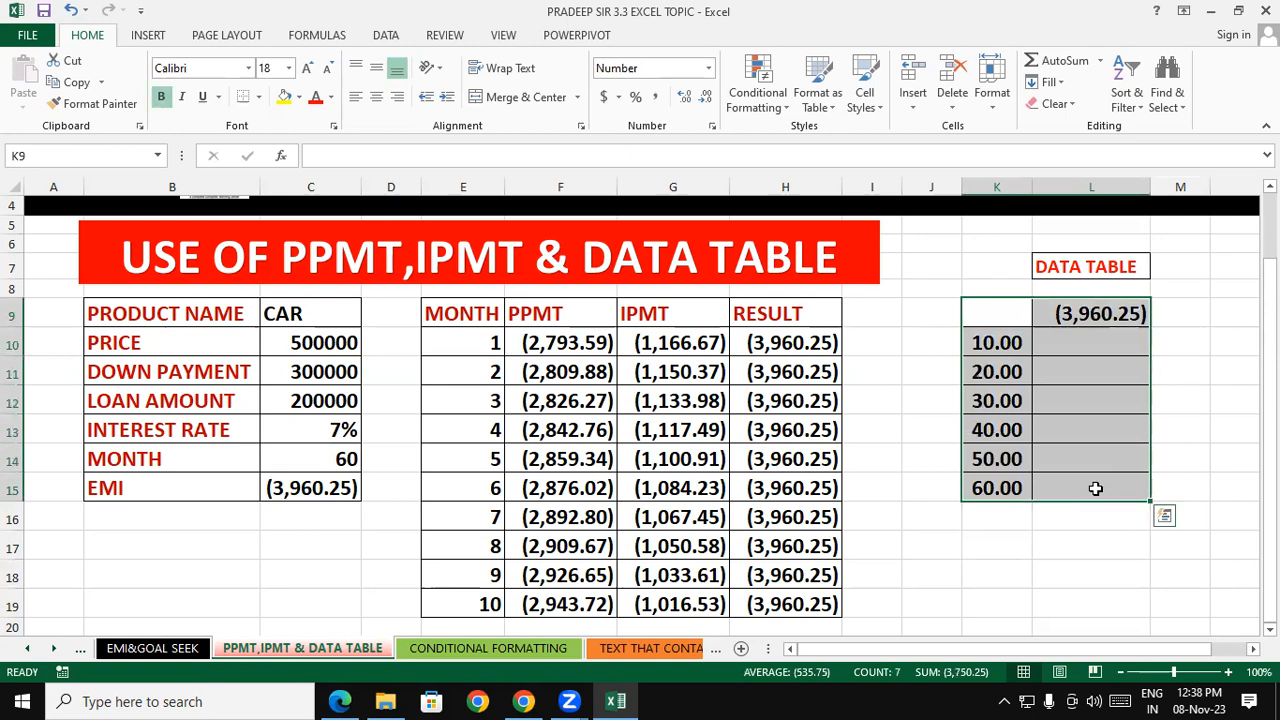
click(711, 124)
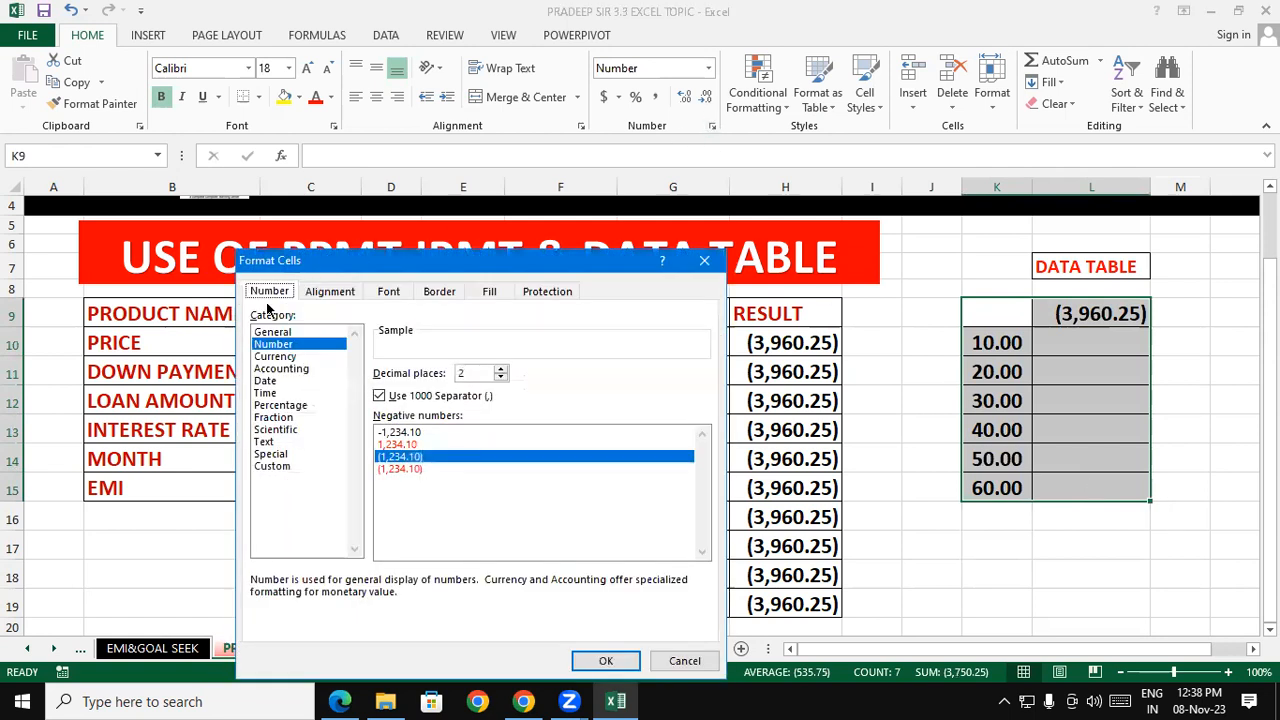
click(276, 360)
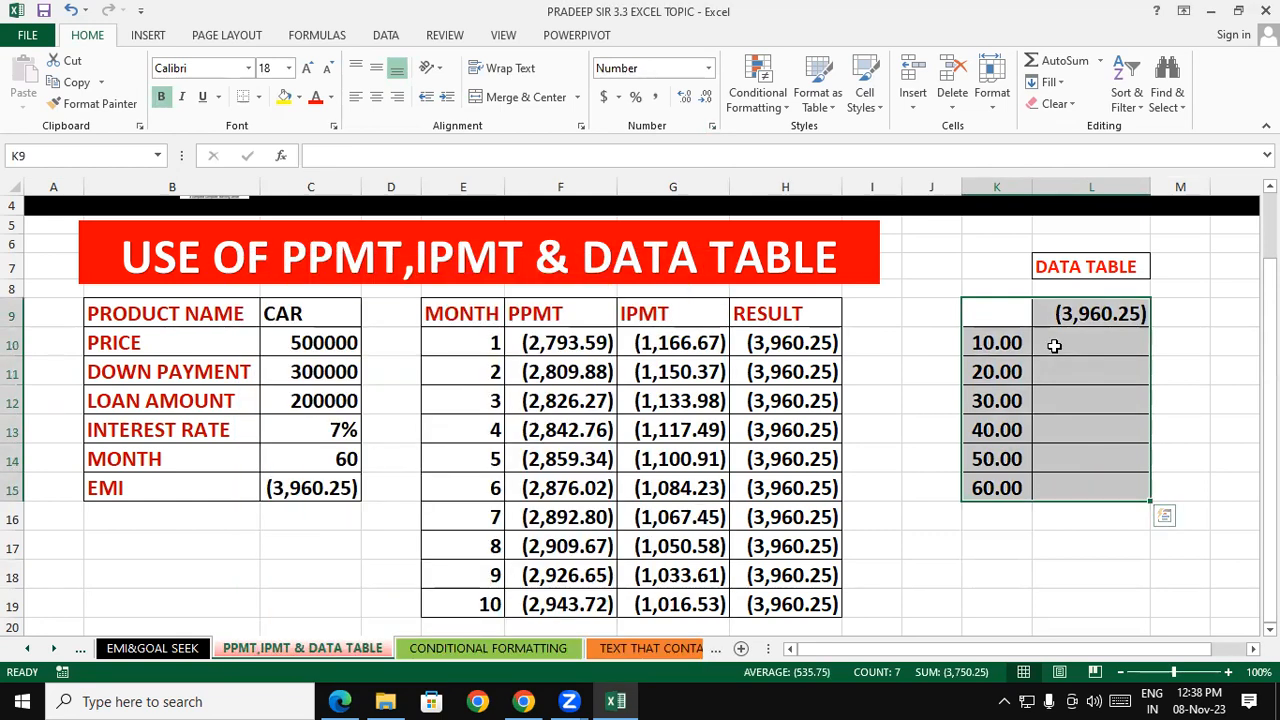
click(1058, 478)
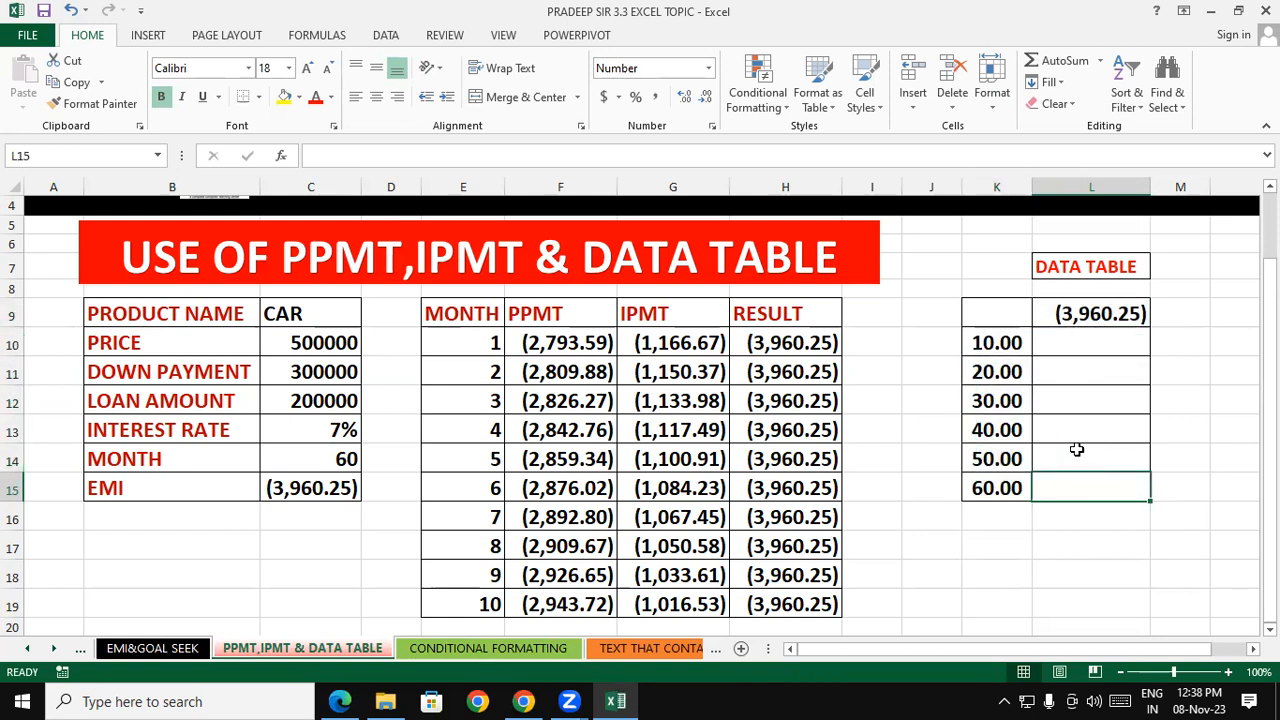
click(1050, 320)
click(996, 318)
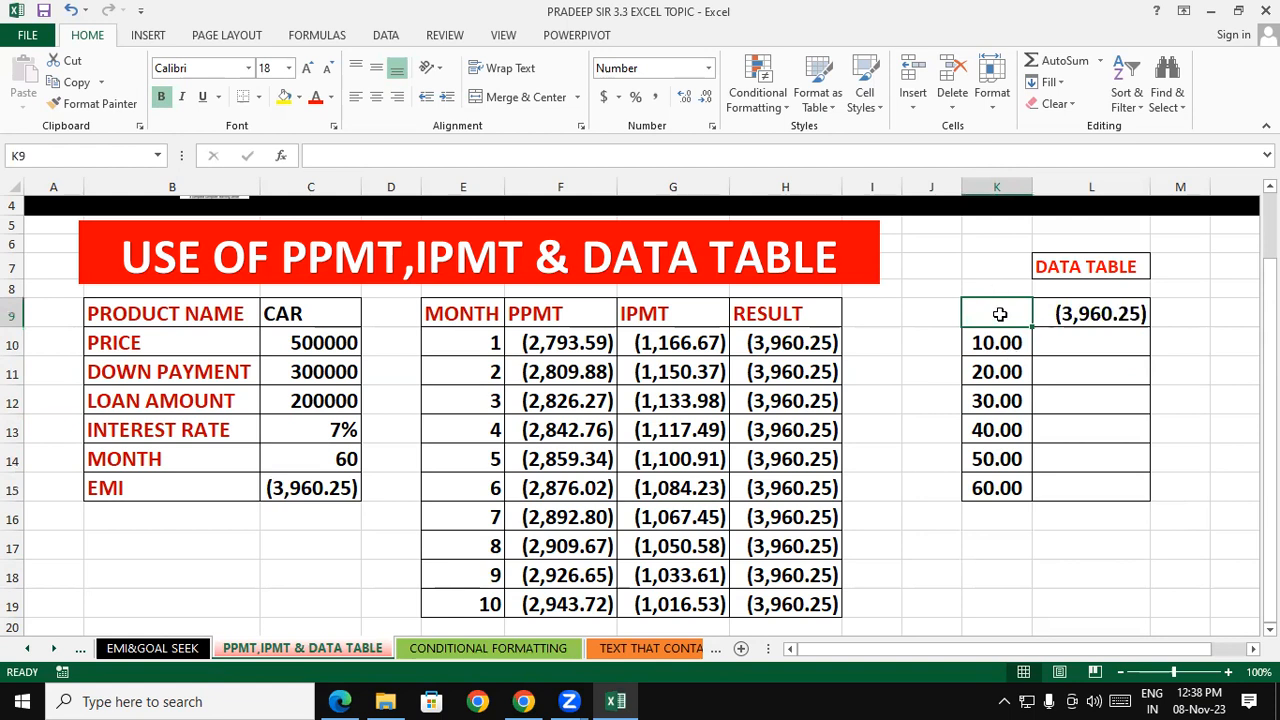
click(1074, 363)
- Create a what-if Data Table over K9:L15 with the loan's month cell C14 as the column input cell
drag(994, 320, 1120, 491)
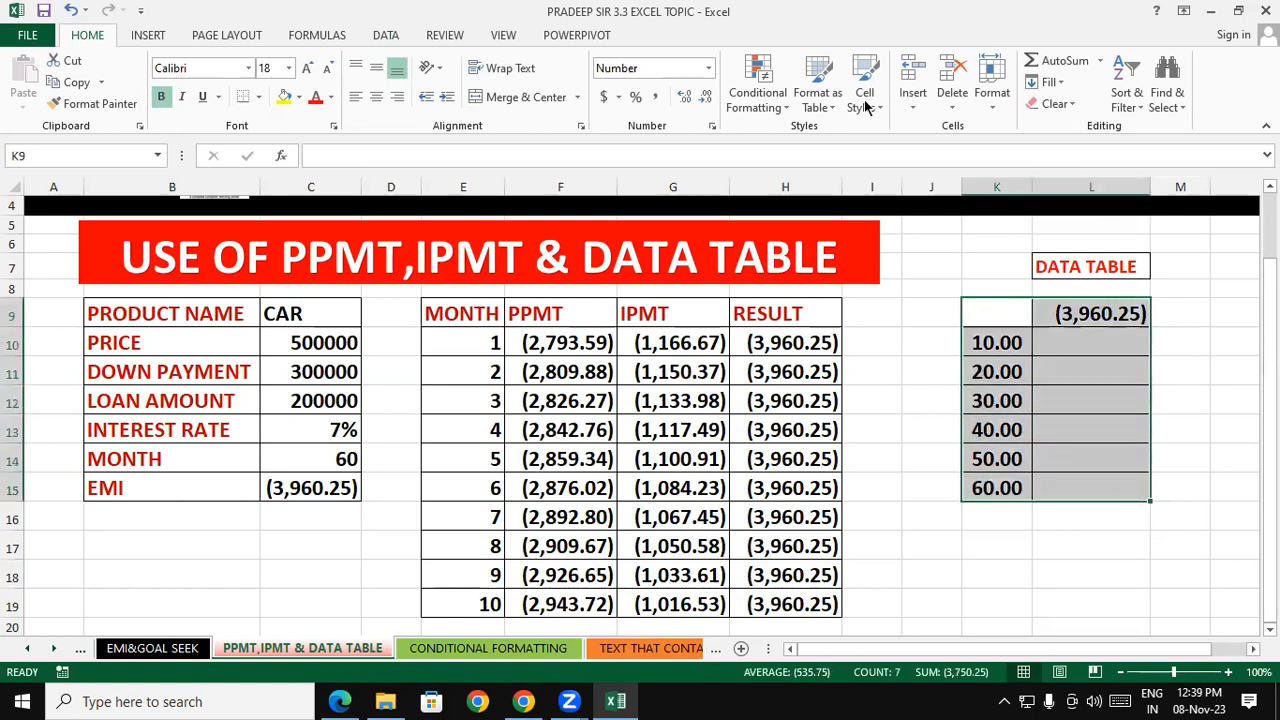
scroll(866, 105, down, 4)
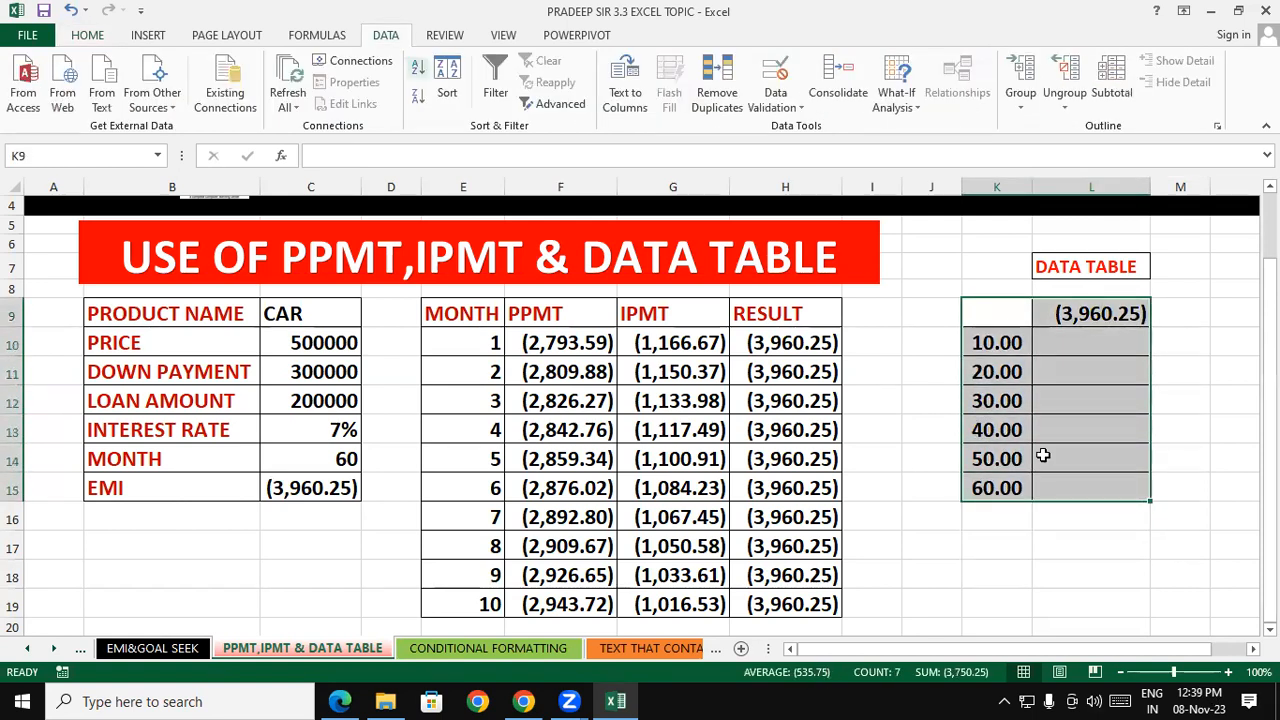
click(910, 97)
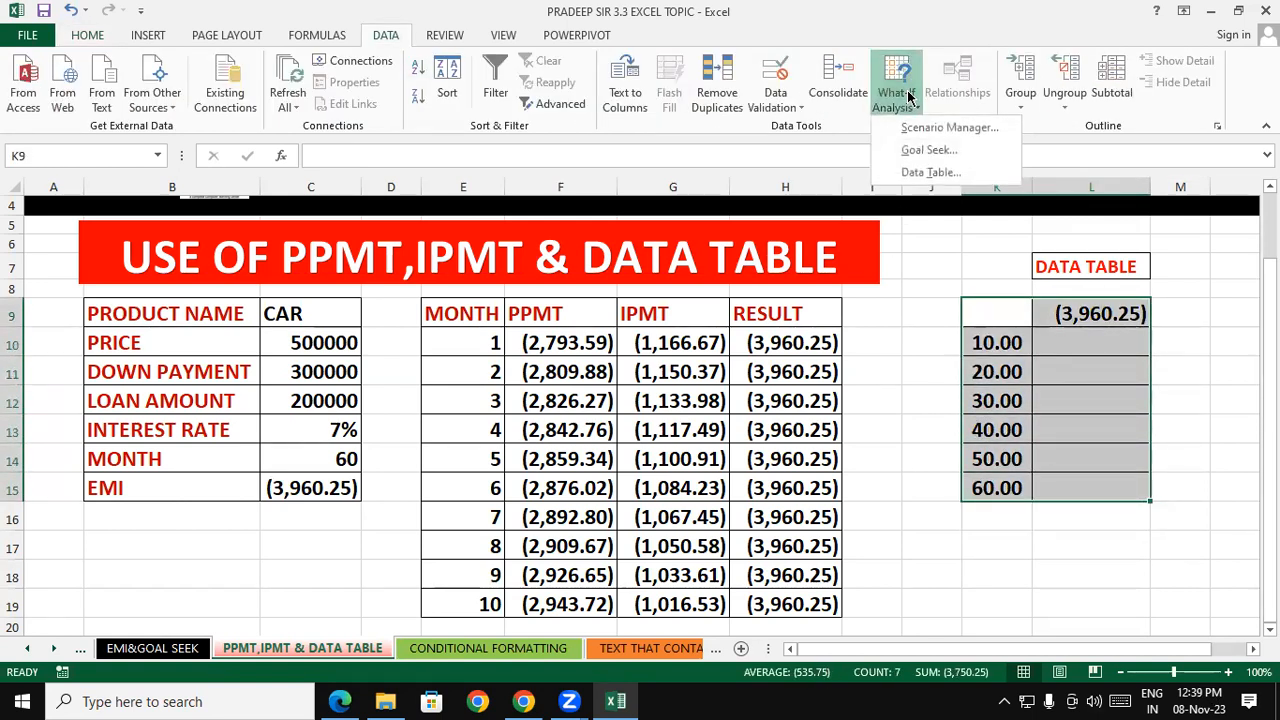
click(928, 172)
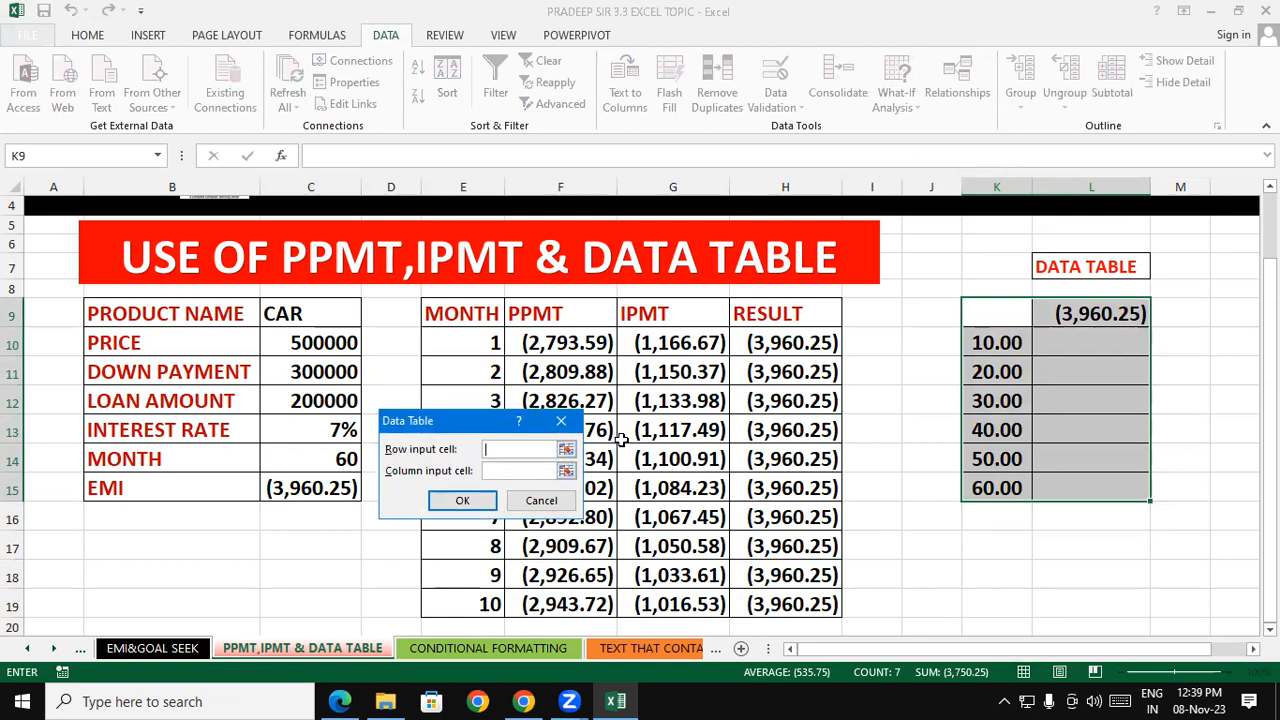
click(525, 472)
click(304, 461)
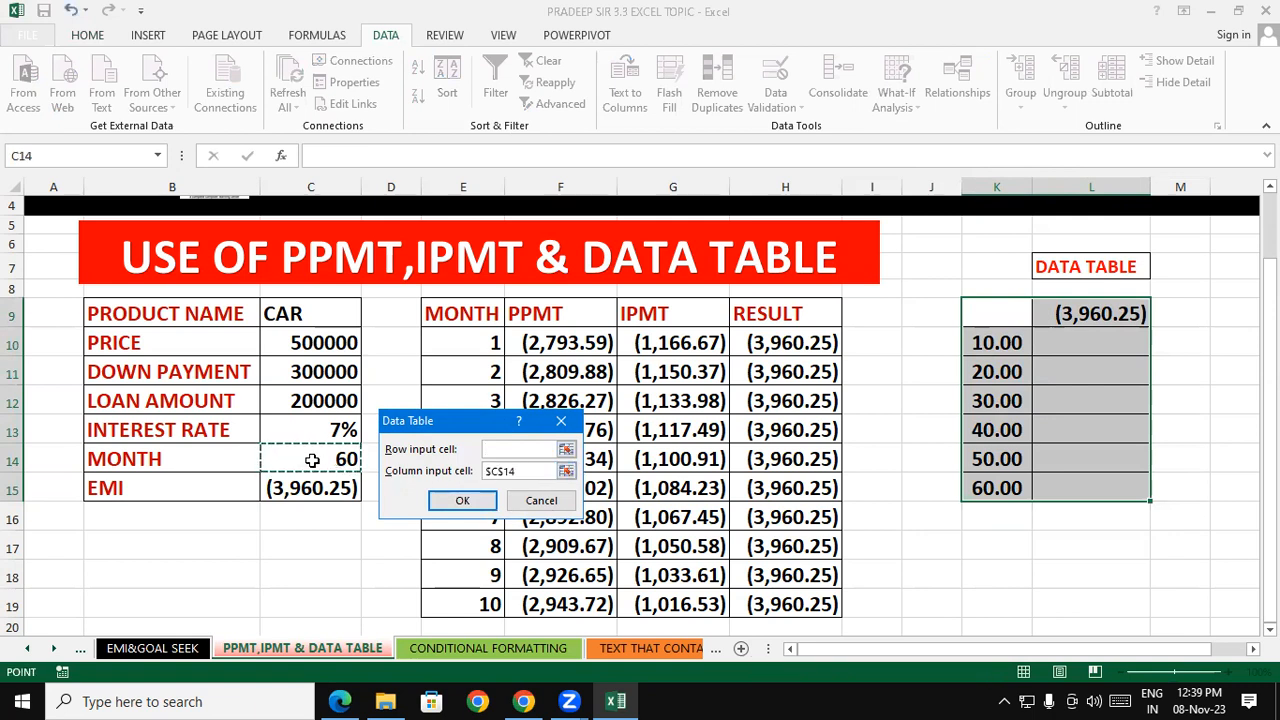
click(462, 500)
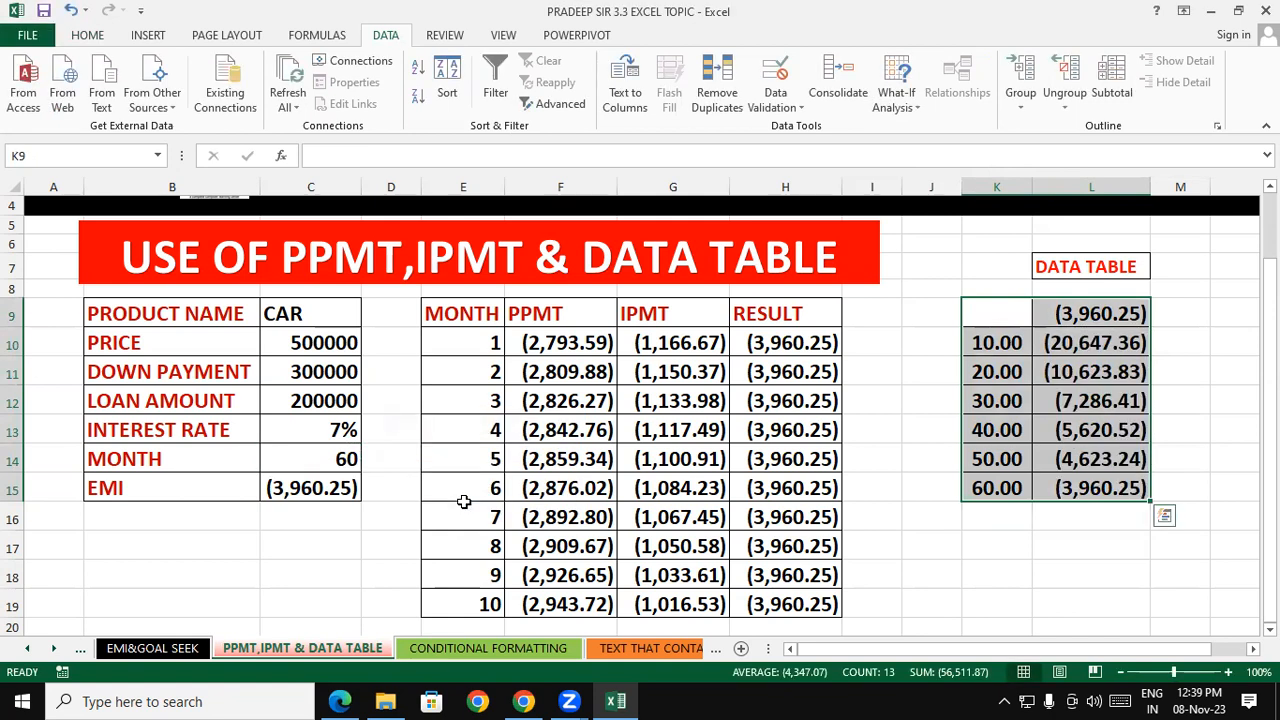
- Examine the EMI results in L10:L15 against the month counts in column K
click(1082, 568)
click(1095, 489)
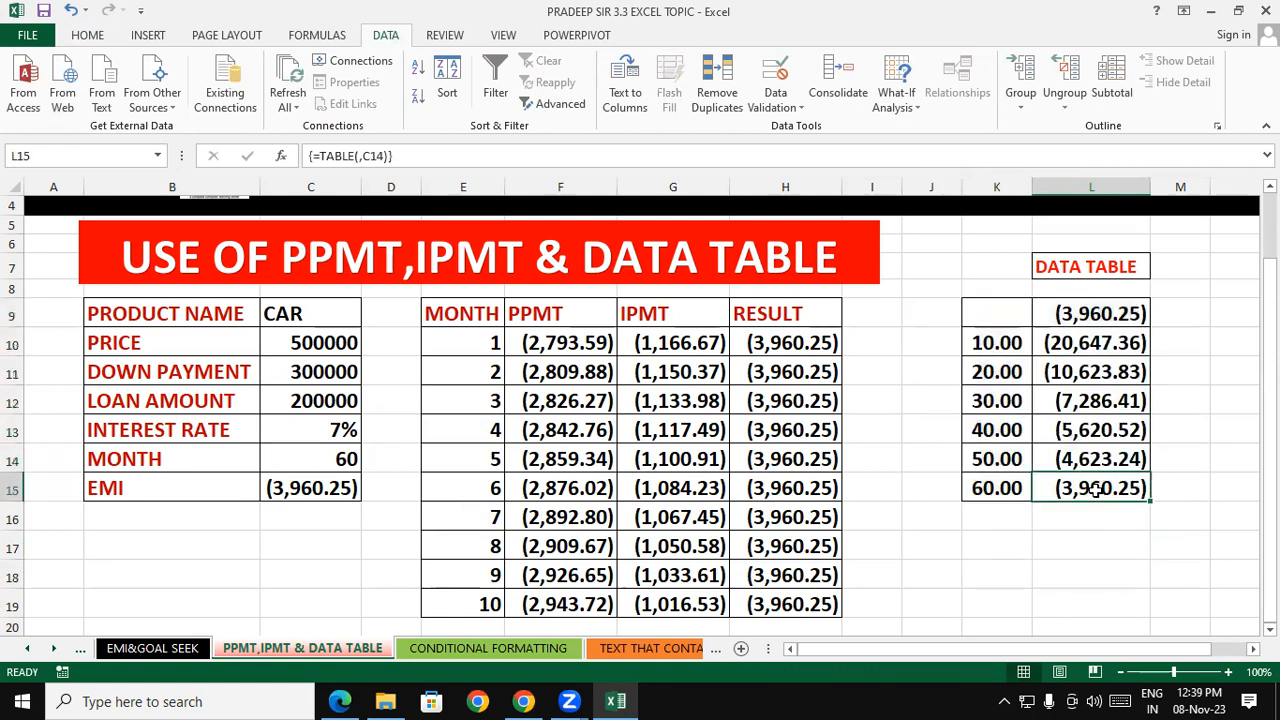
click(1069, 571)
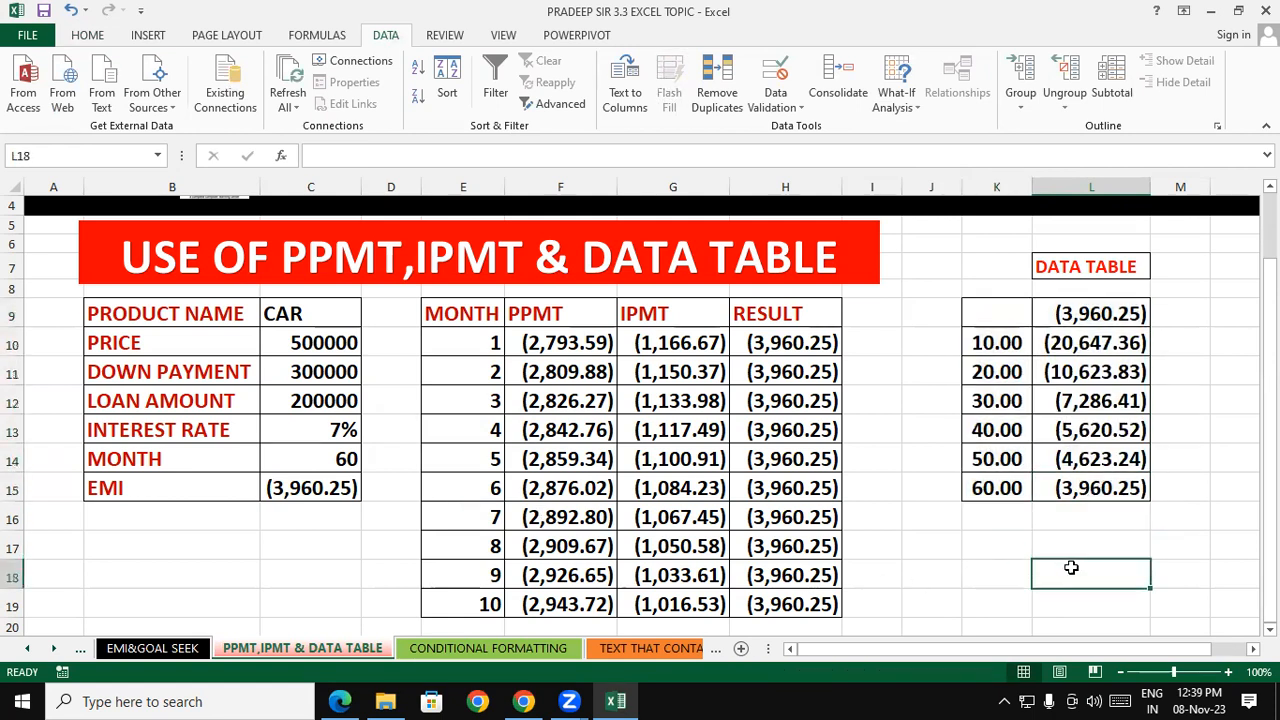
click(1082, 345)
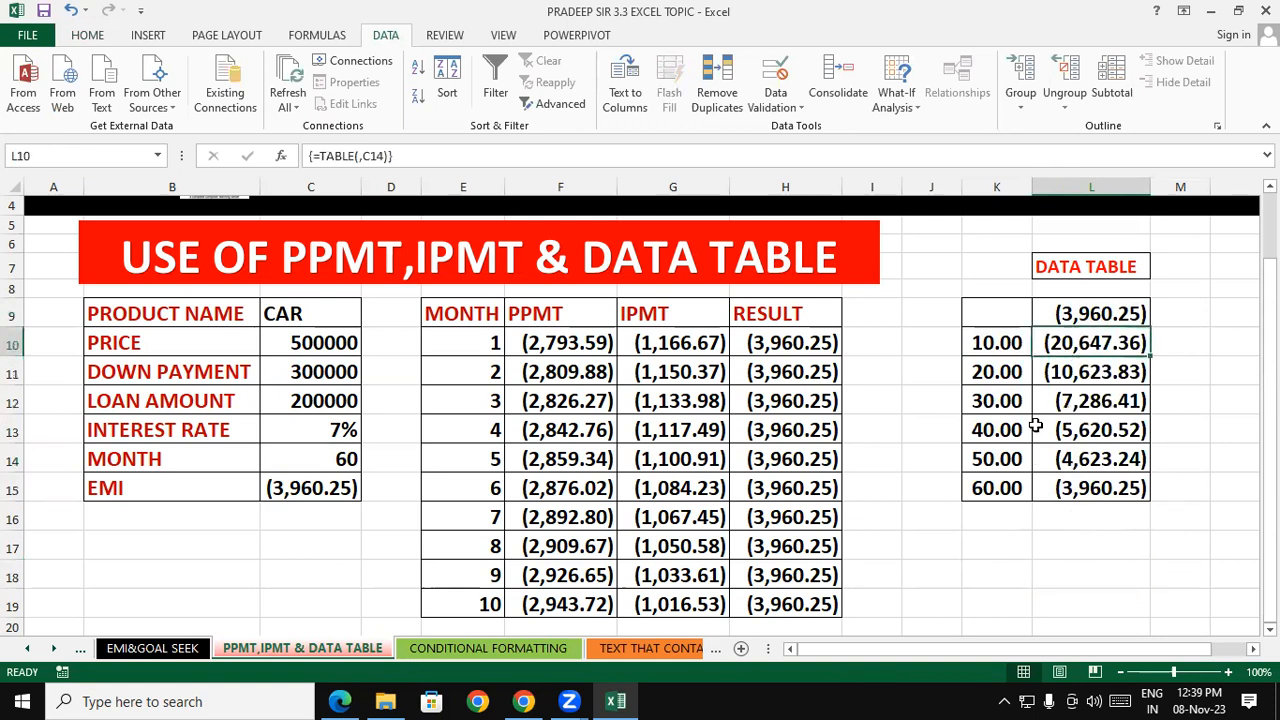
click(1026, 545)
click(996, 362)
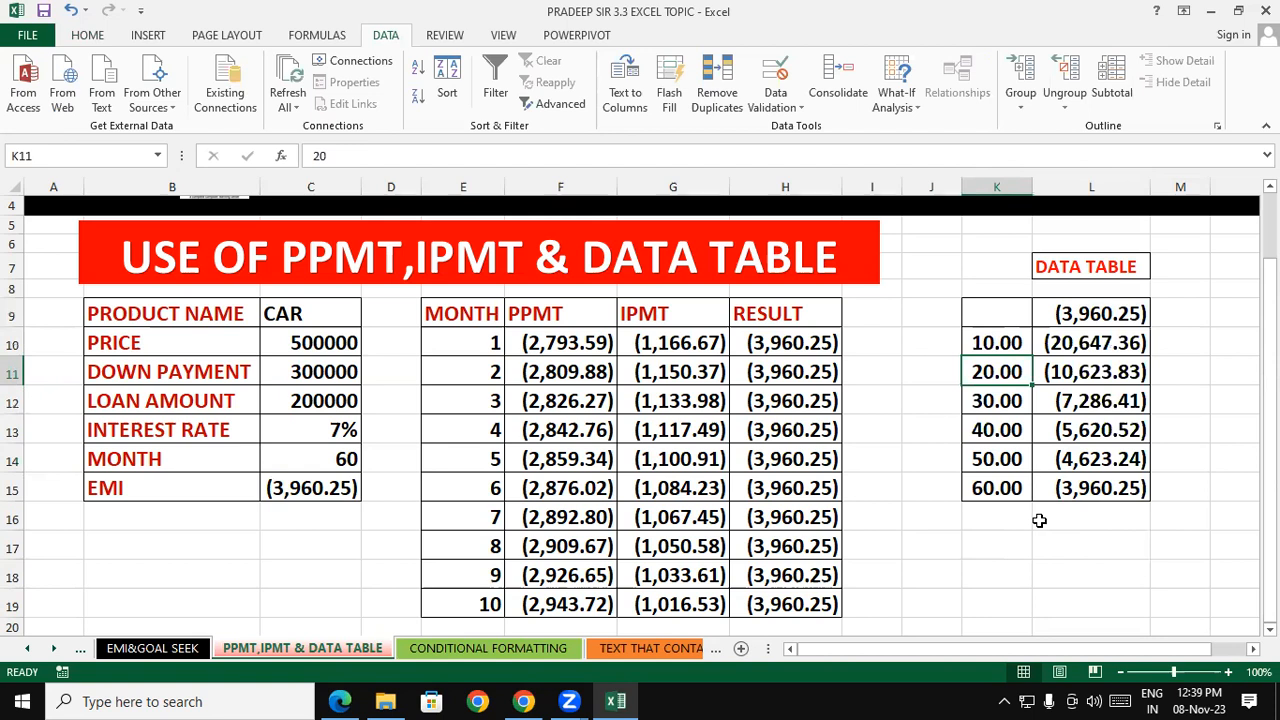
drag(1006, 372, 1018, 545)
click(1123, 548)
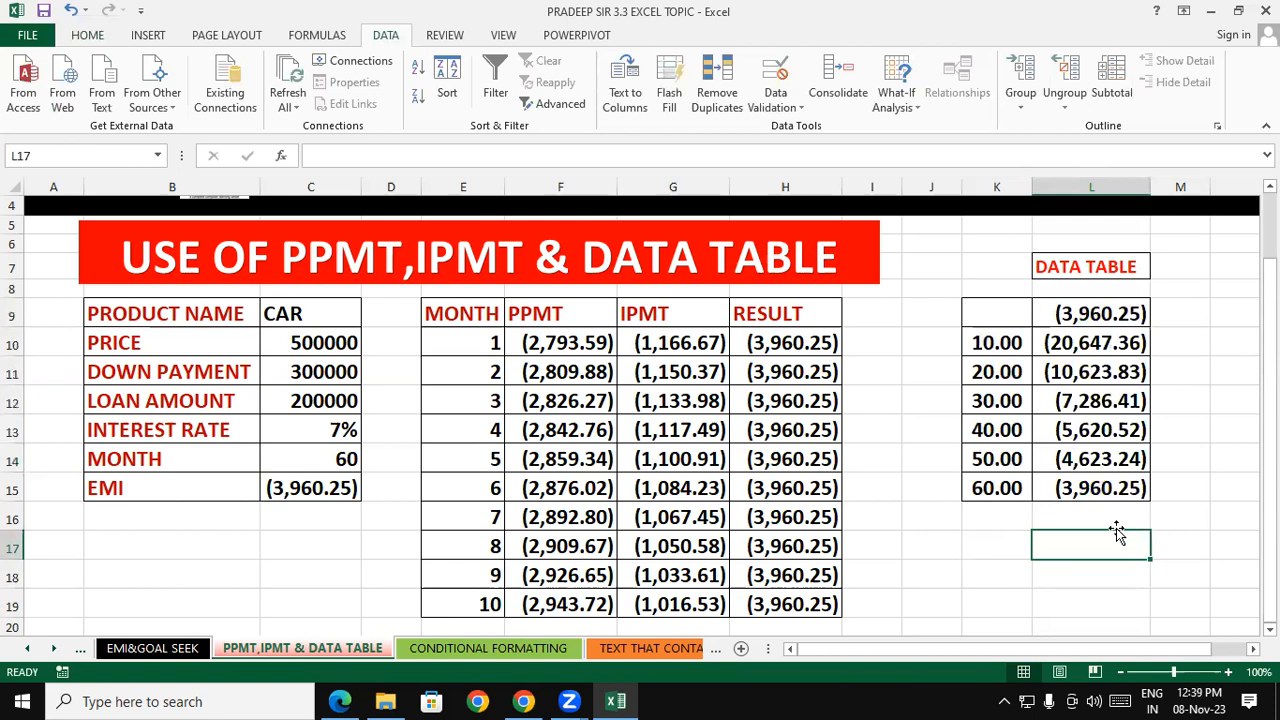
- Compare the loan's month cell C14 and EMI formula in C15 with the data table's results in column L
click(970, 542)
click(317, 447)
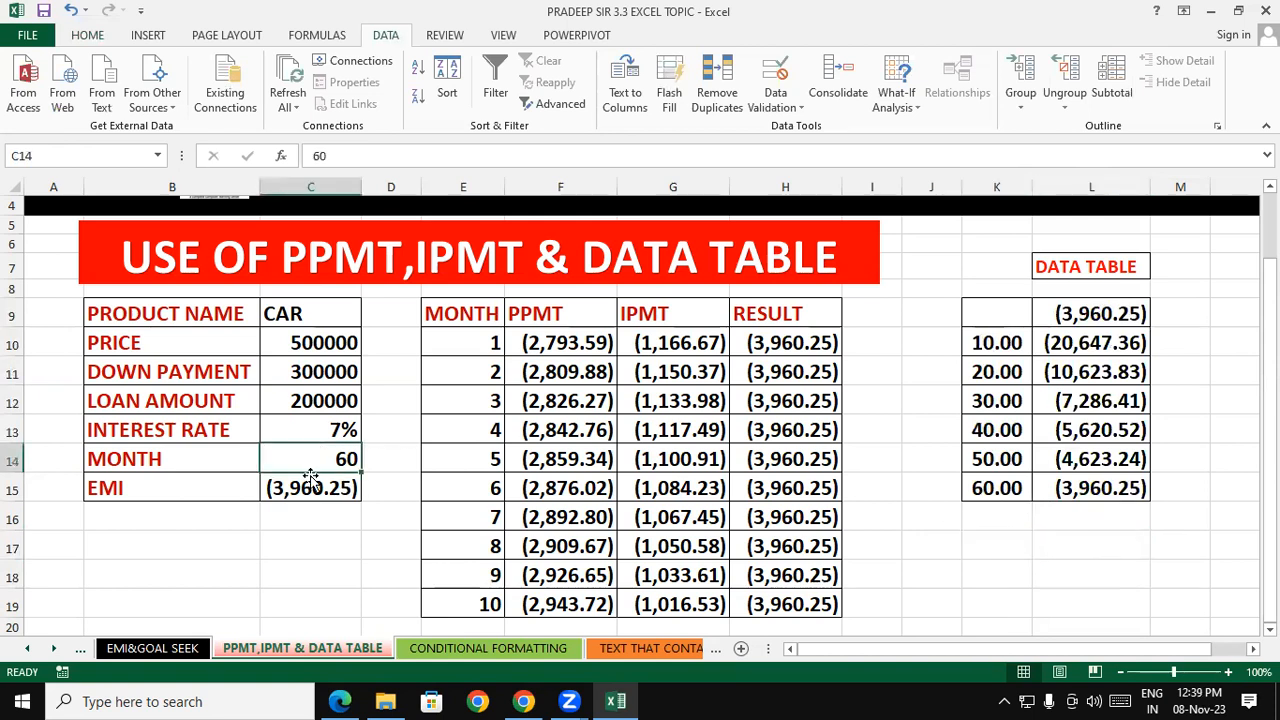
click(312, 487)
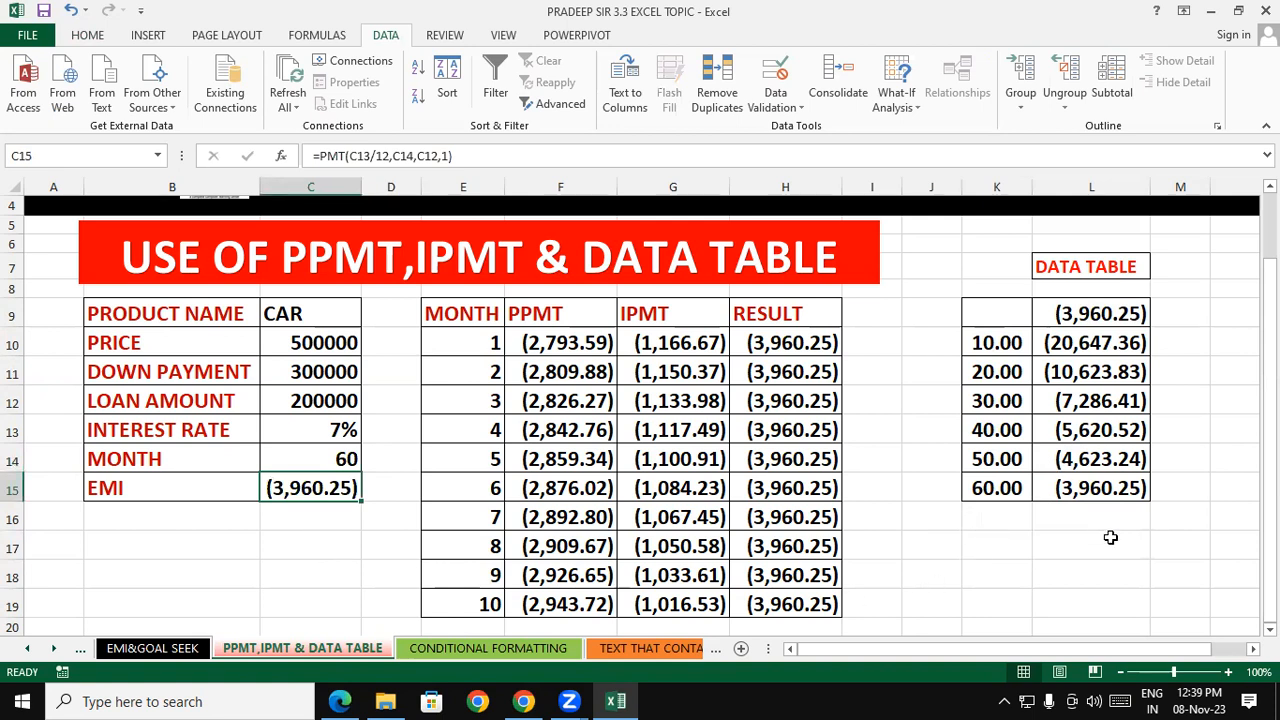
click(1100, 487)
click(1029, 569)
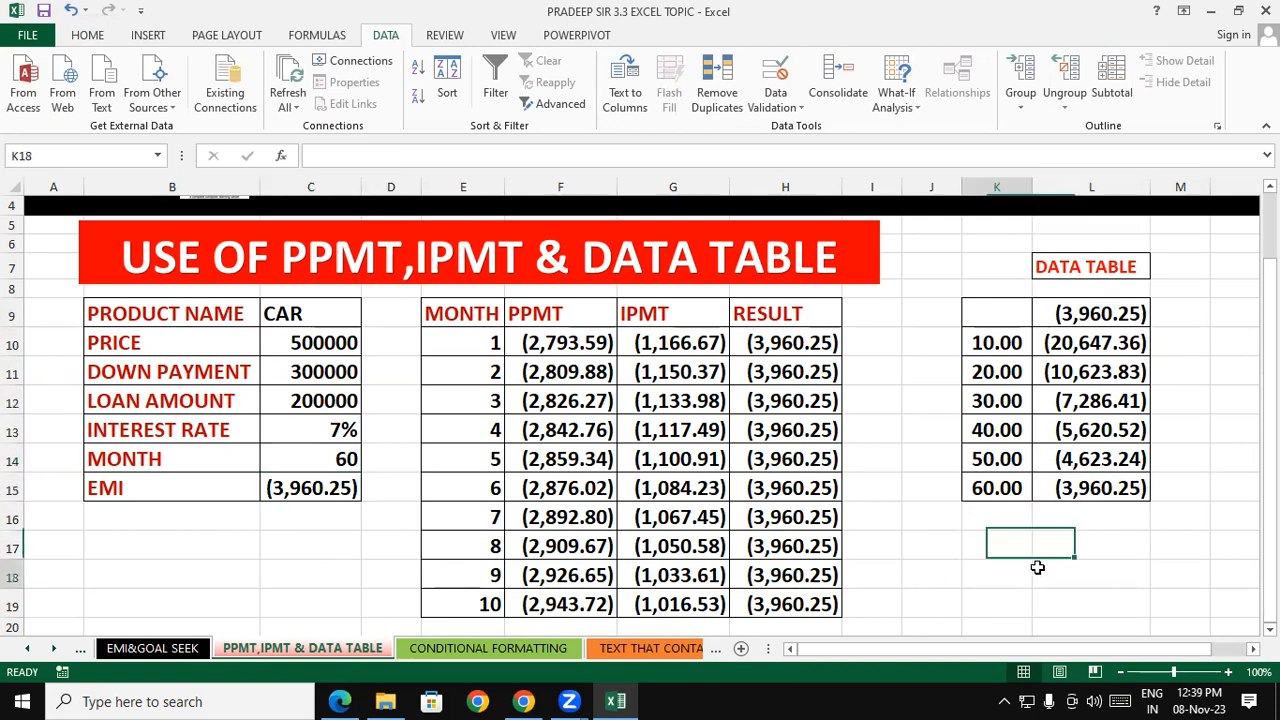
click(1081, 461)
click(1086, 426)
click(1099, 375)
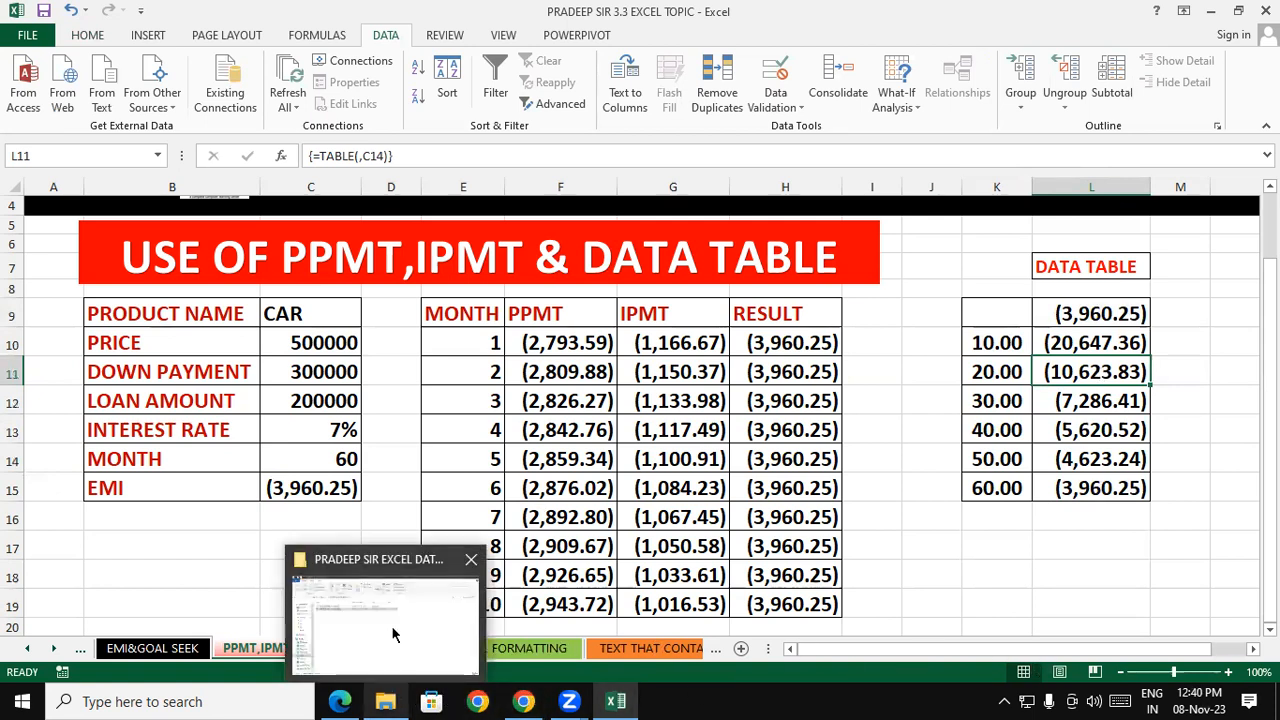
- Switch to File Explorer and open the text file DAY 4 PPMT,IPMT & DATA TABLE from the EXCEL FORMULA DAY WISE folder in a maximized window
click(390, 698)
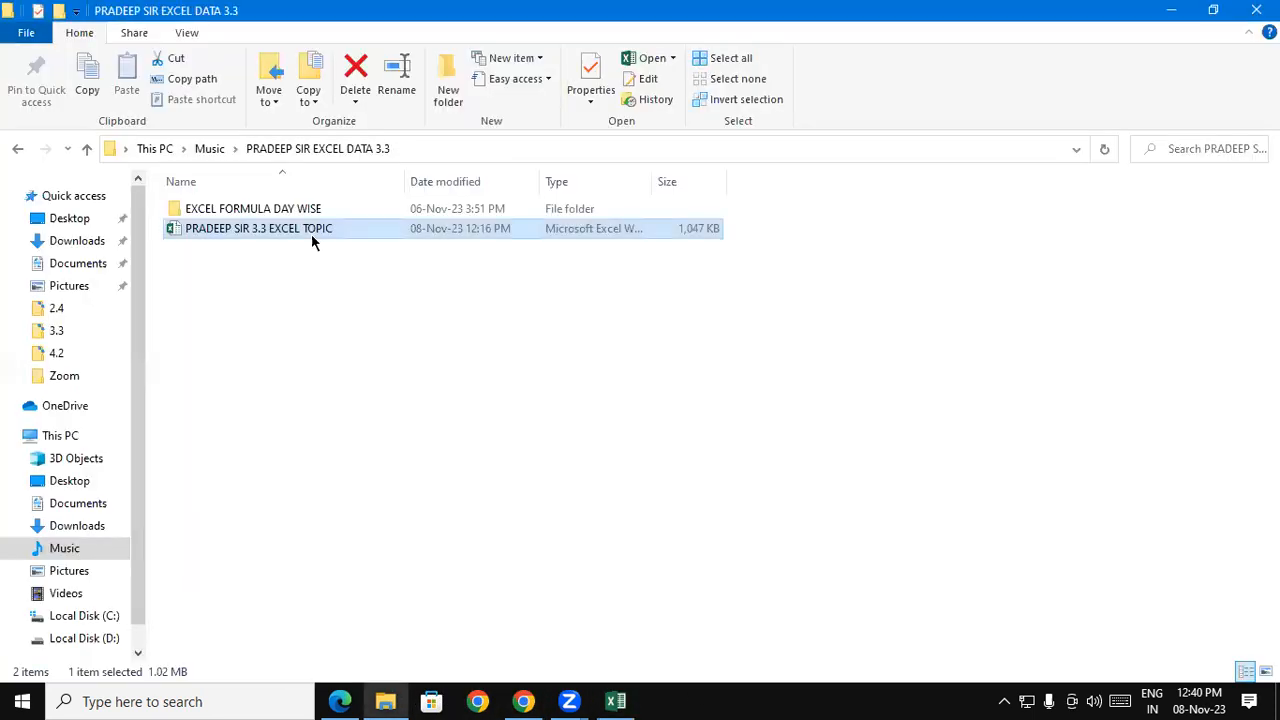
double_click(263, 208)
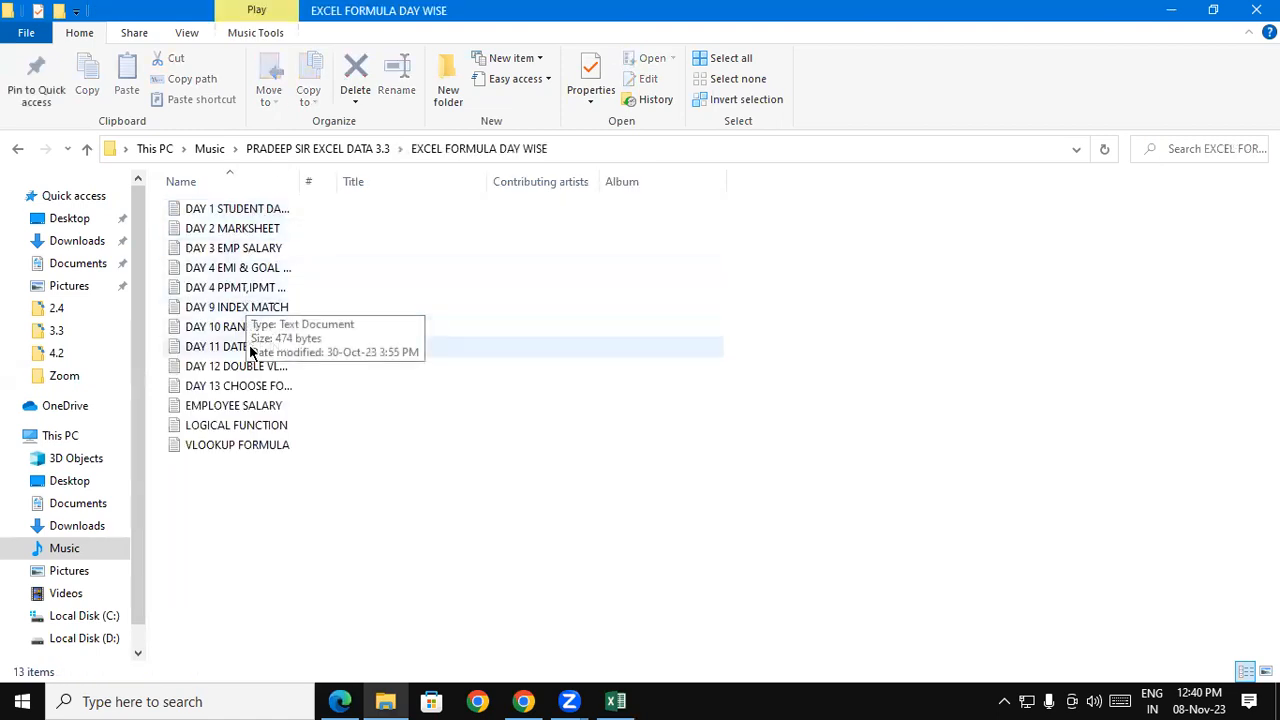
click(264, 289)
double_click(270, 292)
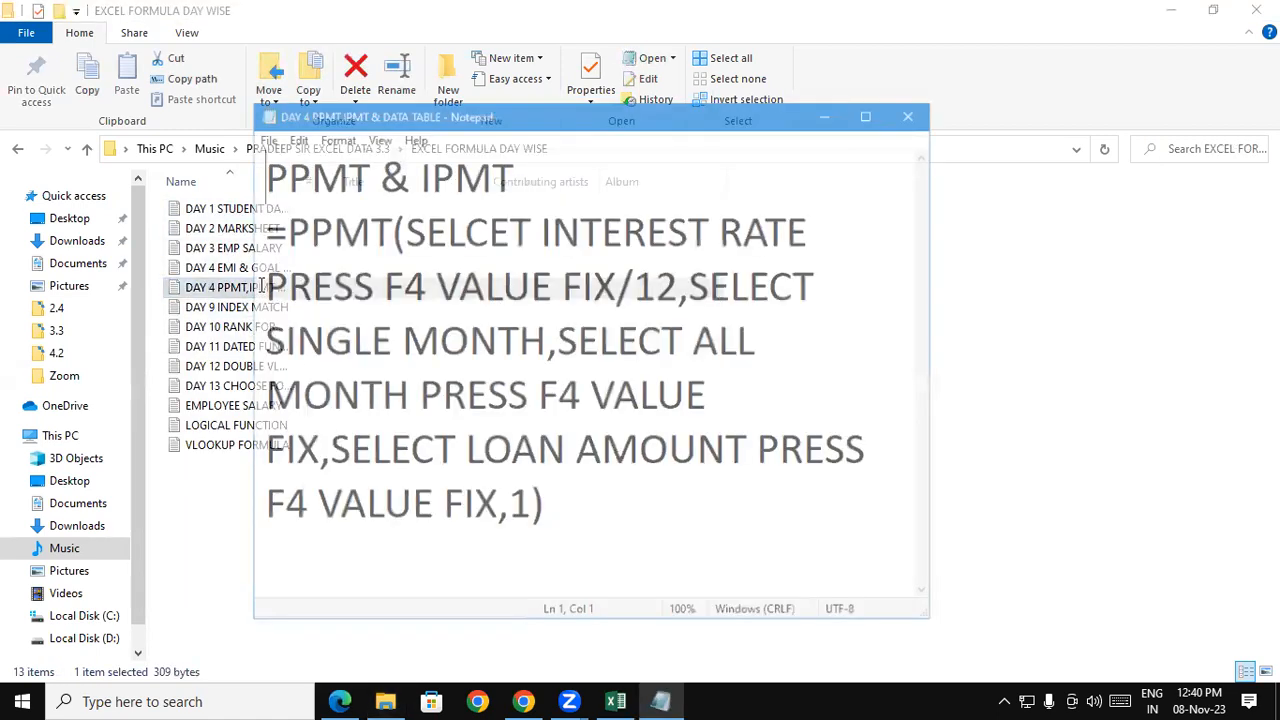
double_click(857, 107)
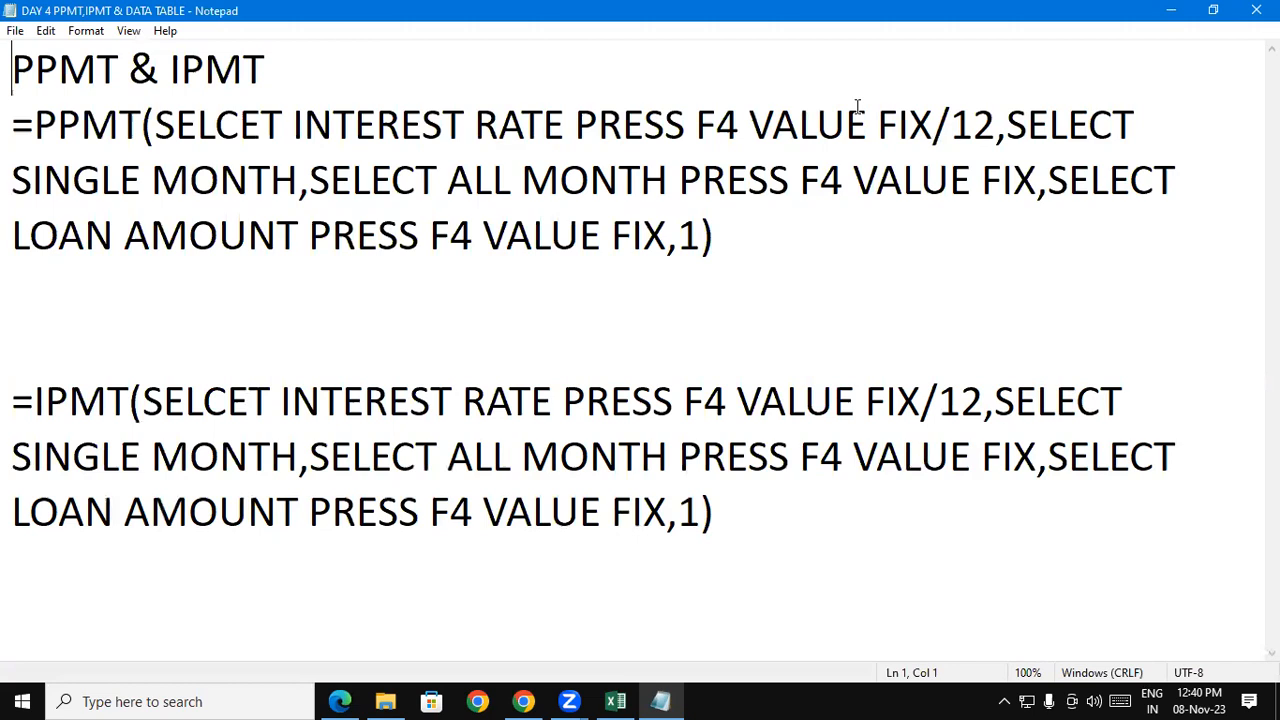
- Change the notes' first heading to "USE OF PPMT & IPMT", enclosed in double quotation marks
text(USE )
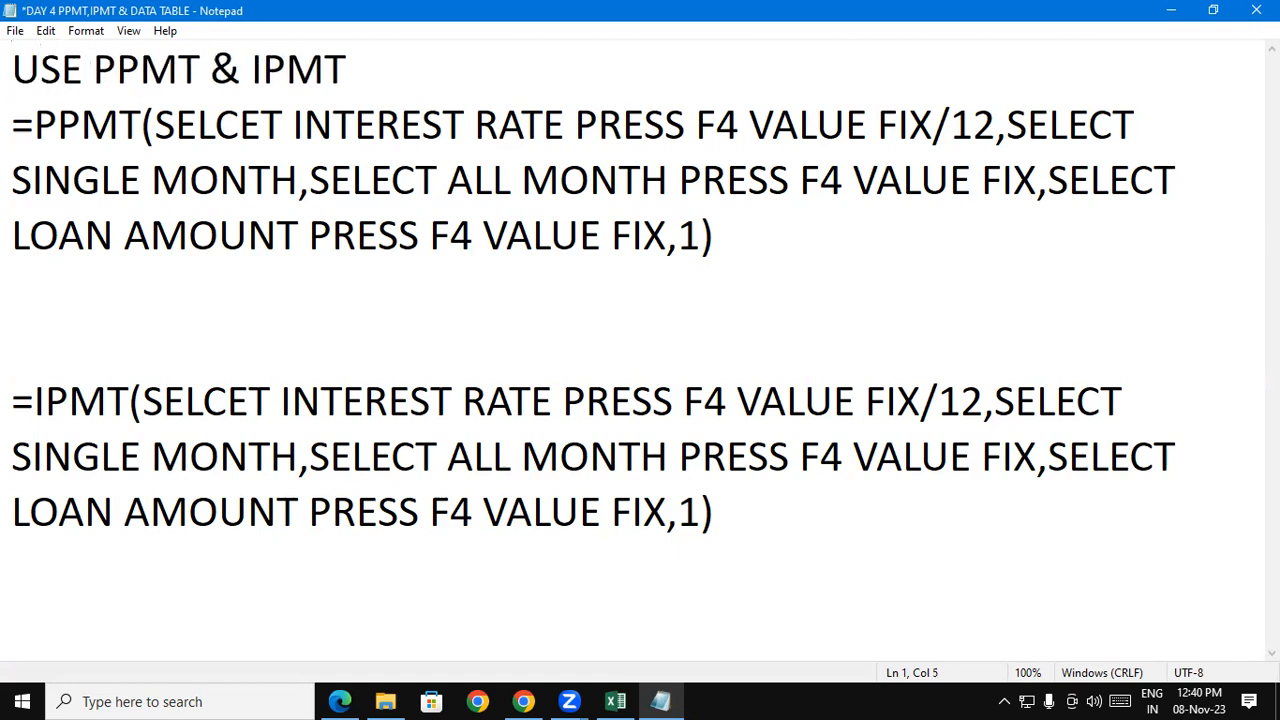
text(OF)
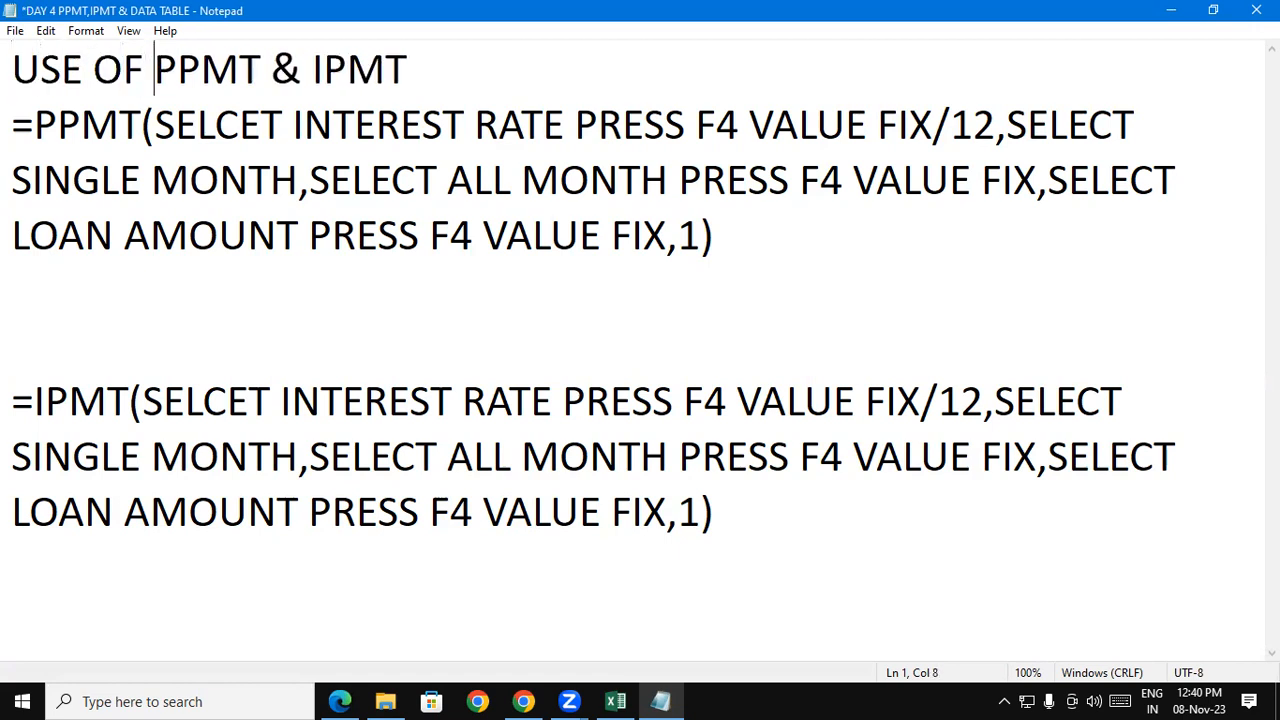
click(15, 66)
text(")
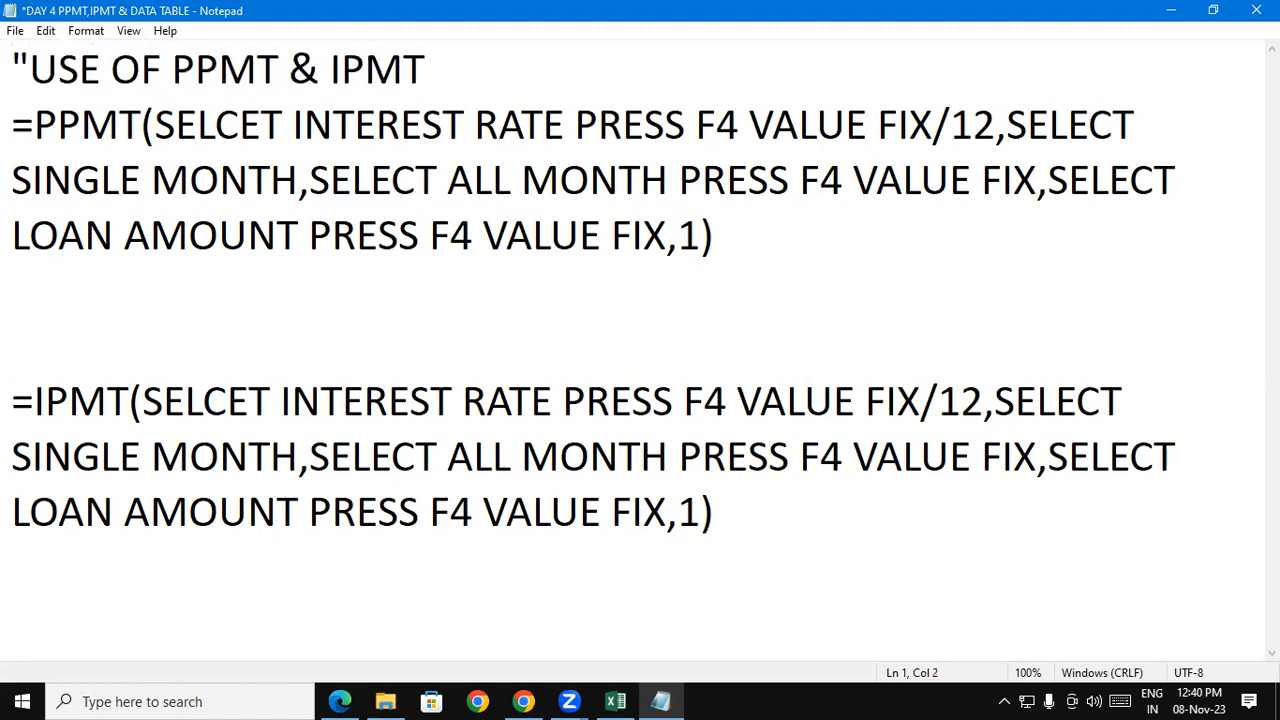
click(425, 78)
text(")
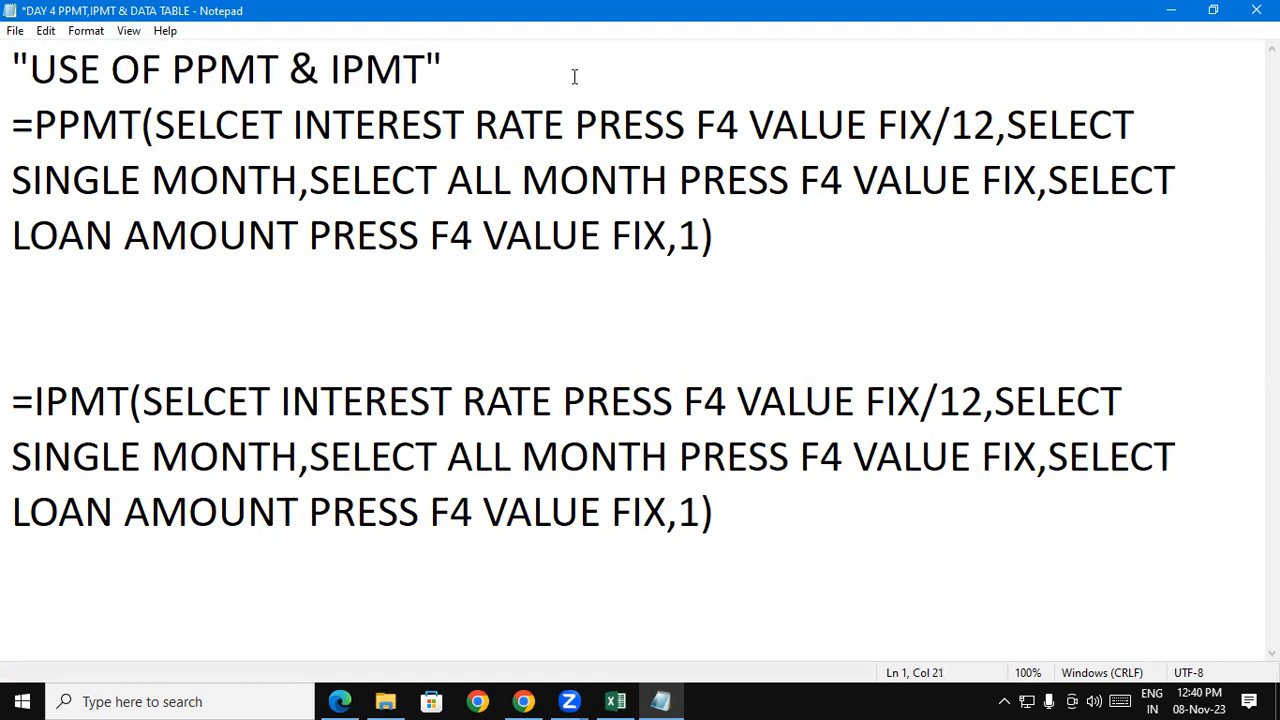